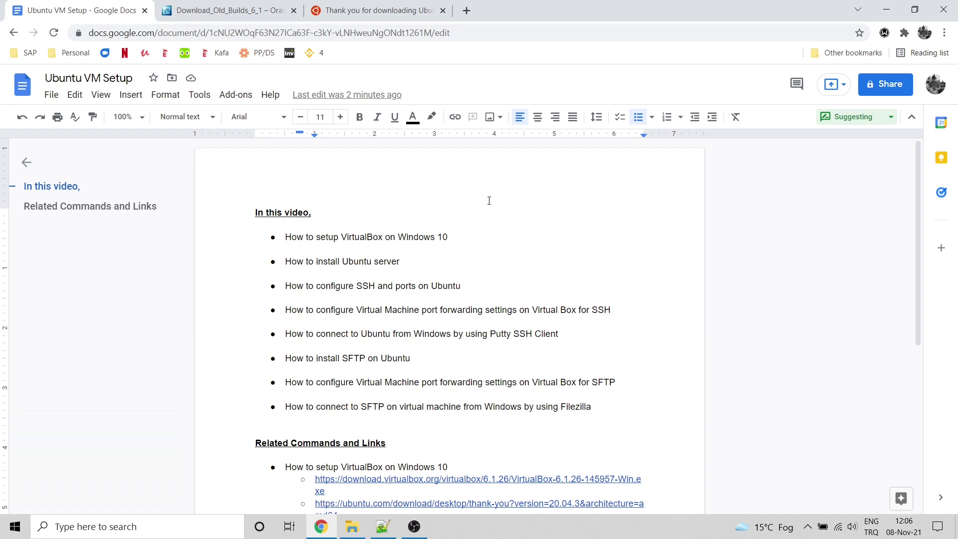
Step: Close the VirtualBox old-builds and Ubuntu thank-you tabs and open a blank new tab
left_click(294, 11)
left_click(295, 11)
left_click(171, 11)
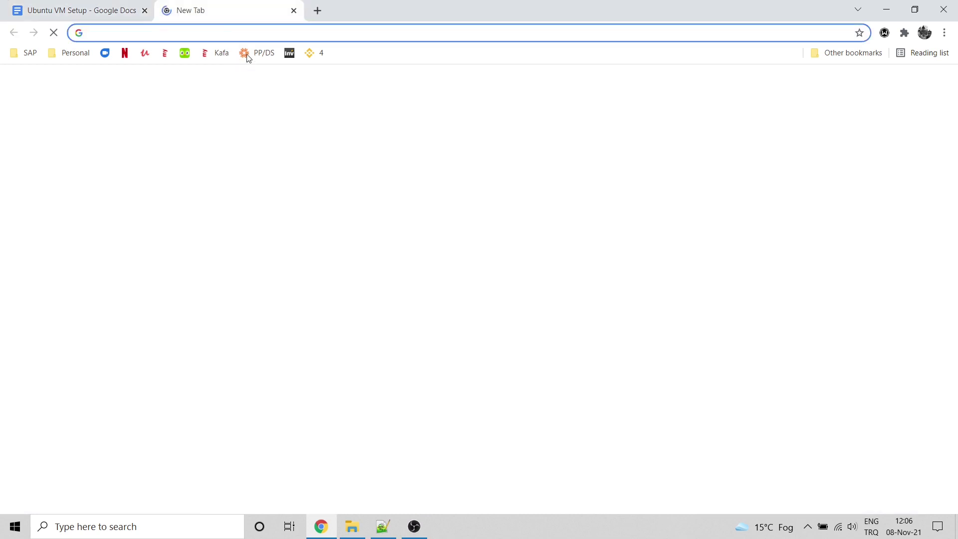
Step: Search for 'oracle virtualbox download' and open the official VirtualBox Downloads page
type("oracle")
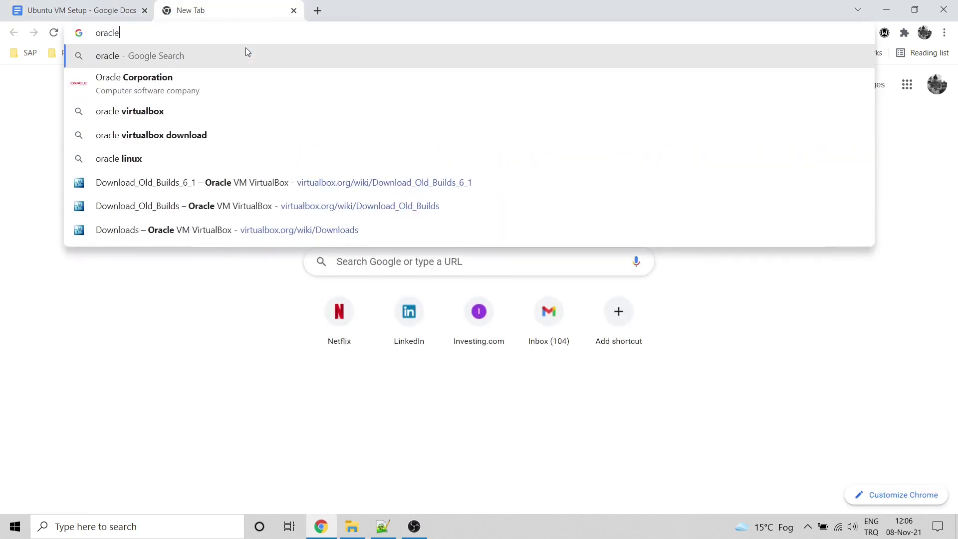
type(" virtualbox")
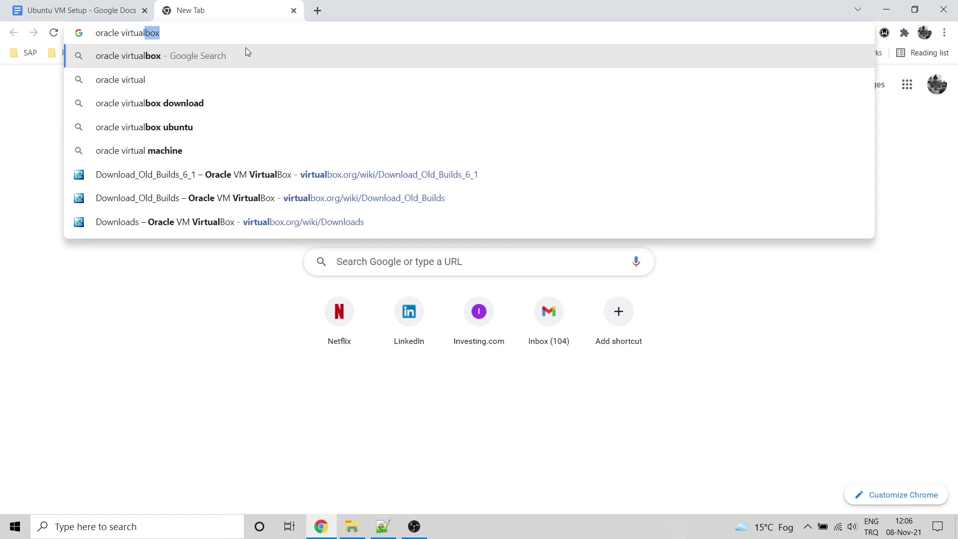
key("Down")
key("Down")
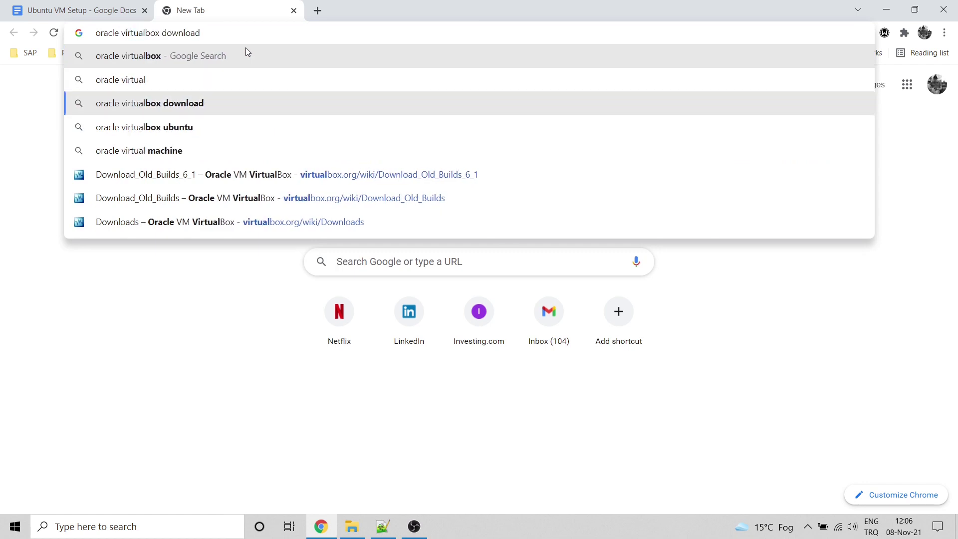
key("Return")
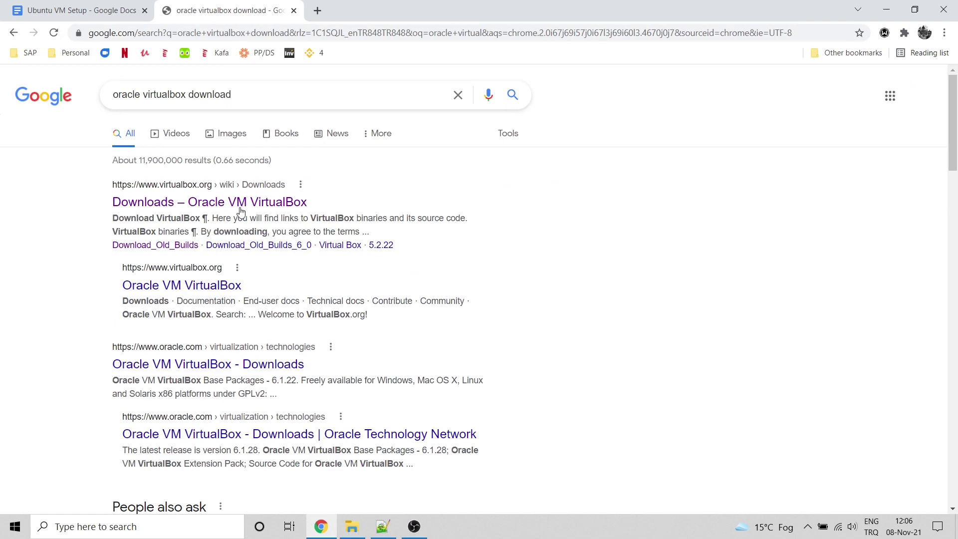
left_click(244, 204)
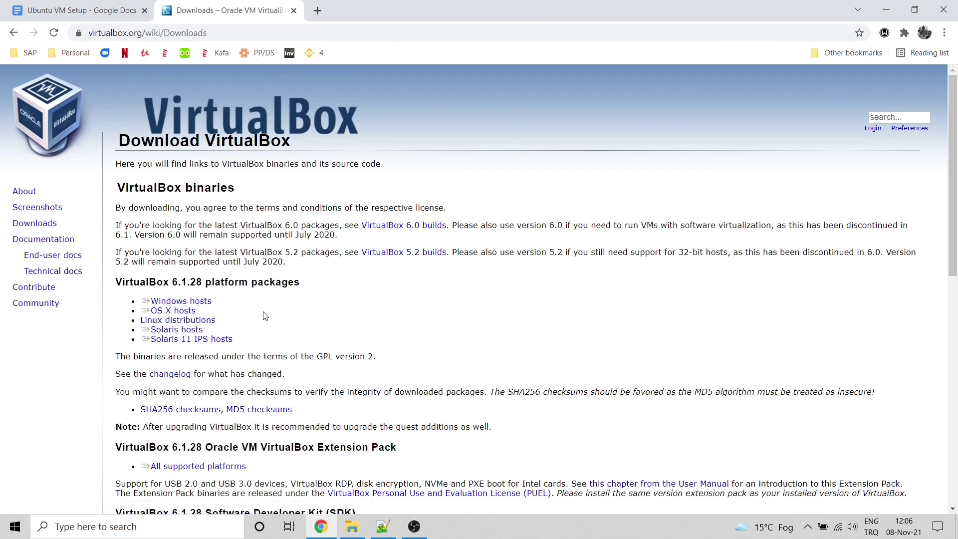
Step: From older builds > VirtualBox 6.1, download the 6.1.26 Windows hosts installer and run it
scroll(206, 284, "down", 5)
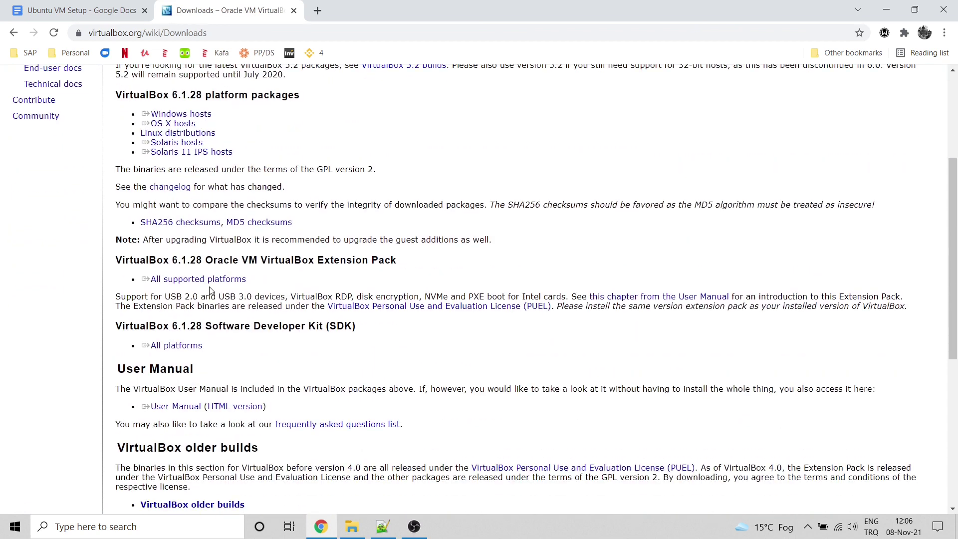
scroll(242, 303, "down", 3)
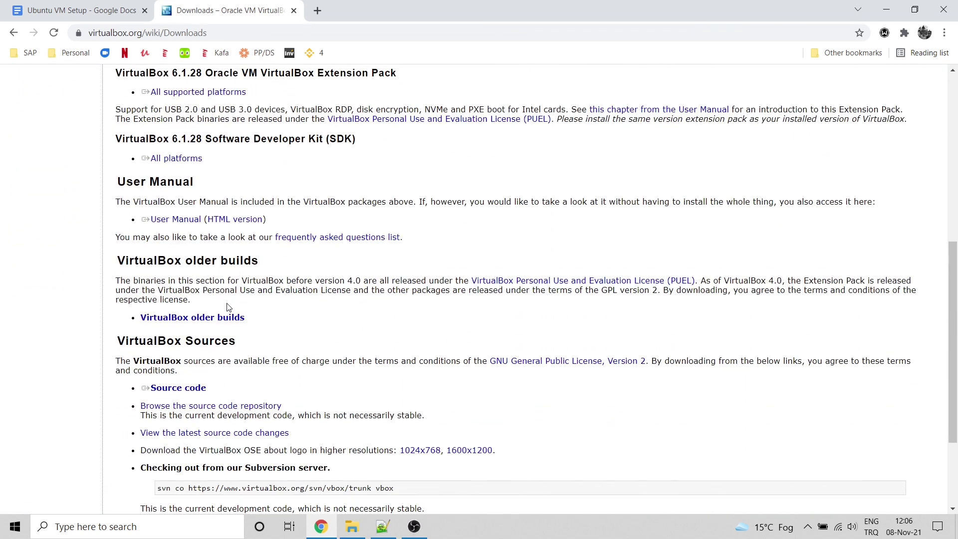
triple_click(214, 318)
left_click(214, 318)
triple_click(169, 173)
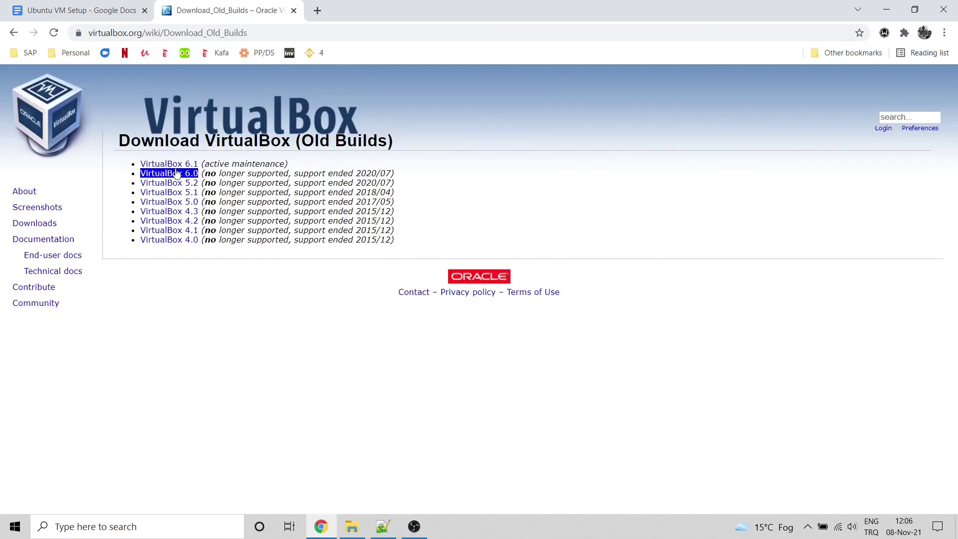
left_click(170, 173)
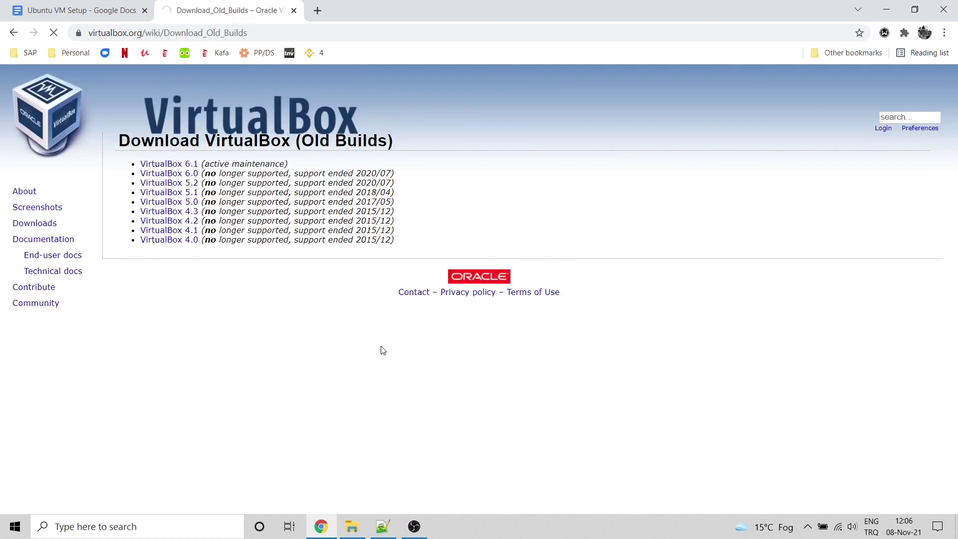
triple_click(227, 285)
left_click_drag(227, 284, 215, 223)
left_click(492, 283)
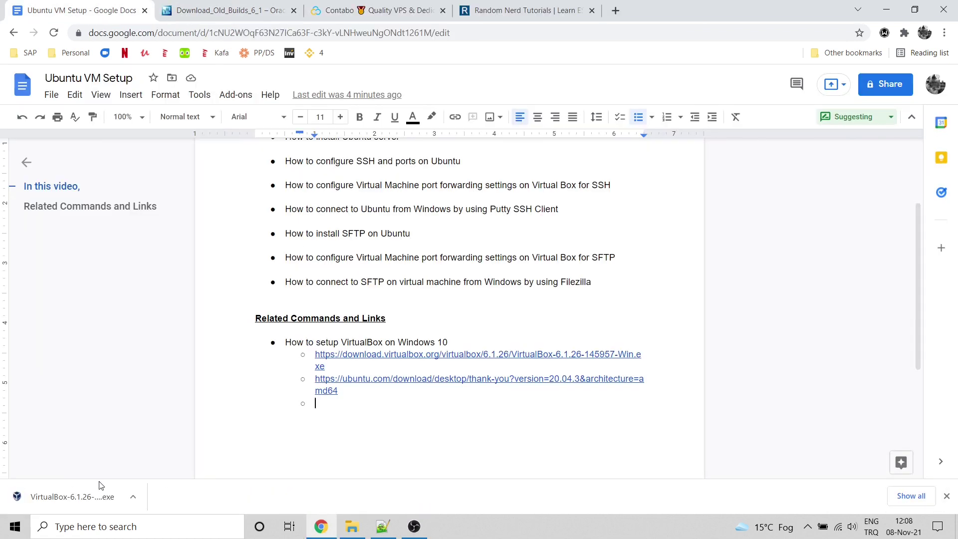
left_click(100, 496)
left_click(190, 453)
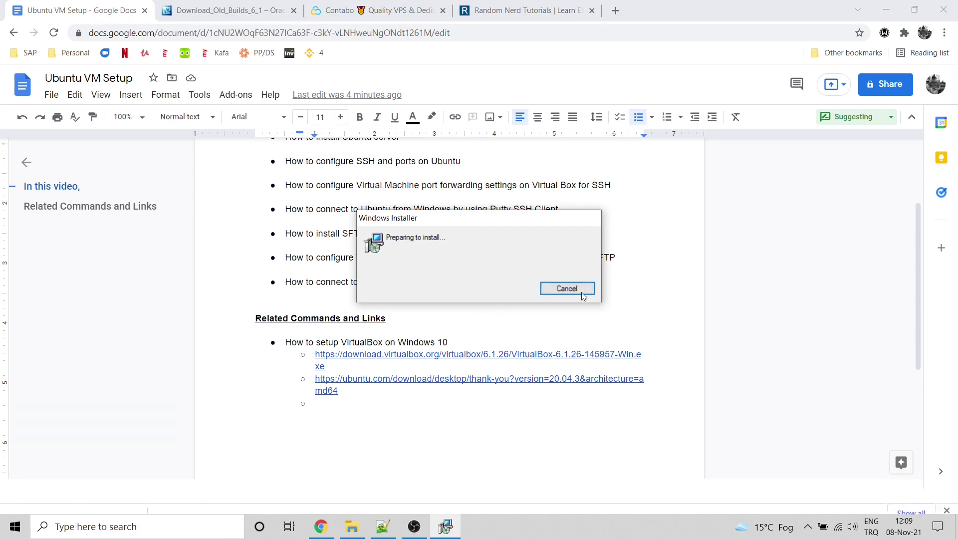
Step: Change the VirtualBox install folder to D:\Program Files\Oracle\VirtualBox\
left_click(573, 292)
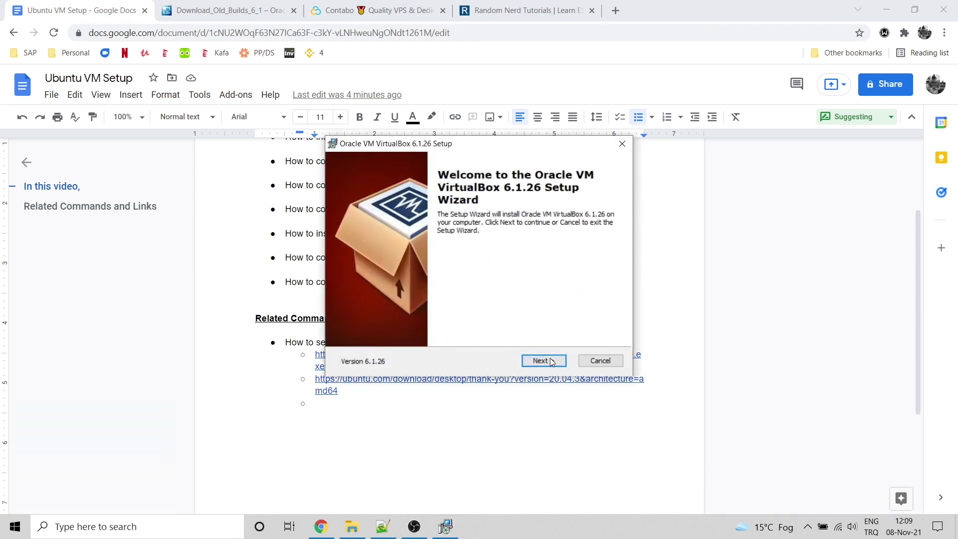
left_click(551, 361)
left_click(598, 326)
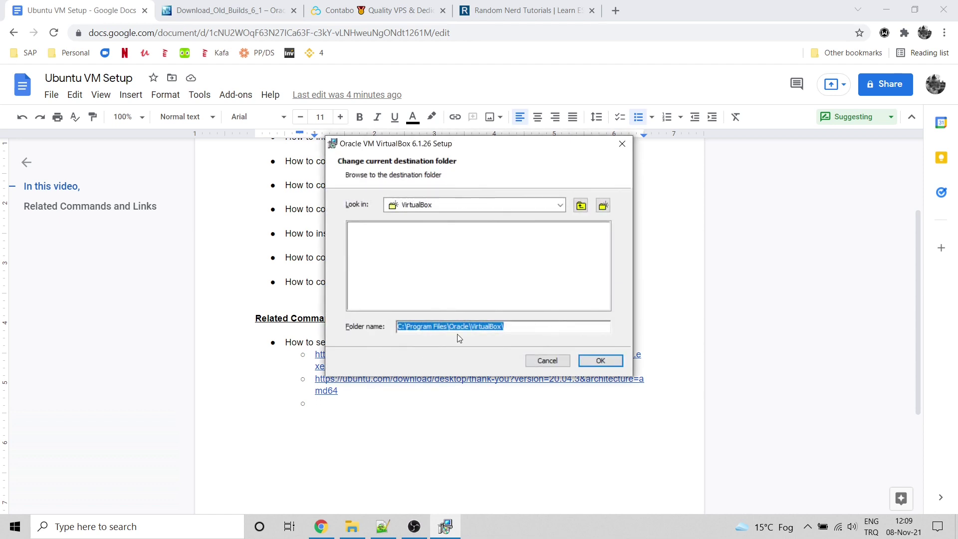
key("Home")
key("shift+Right")
type("D")
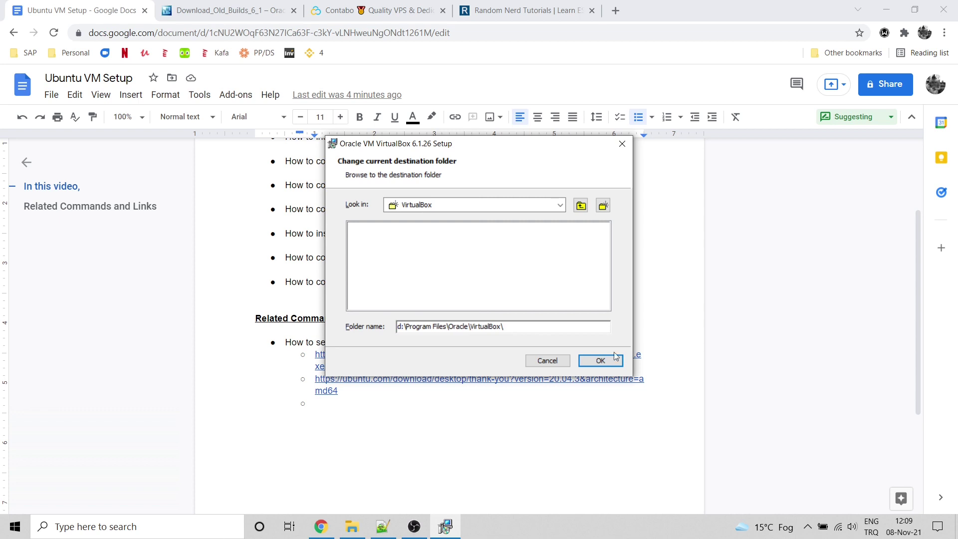
left_click(601, 360)
Step: Accept the network reset warning, install VirtualBox 6.1.26, and finish the wizard
left_click(553, 362)
left_click(549, 361)
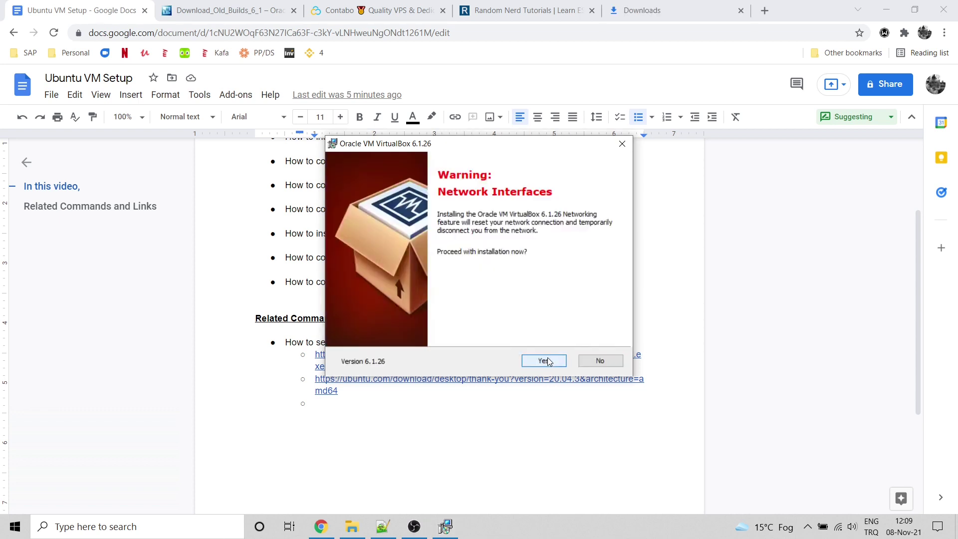
left_click(548, 365)
left_click(548, 365)
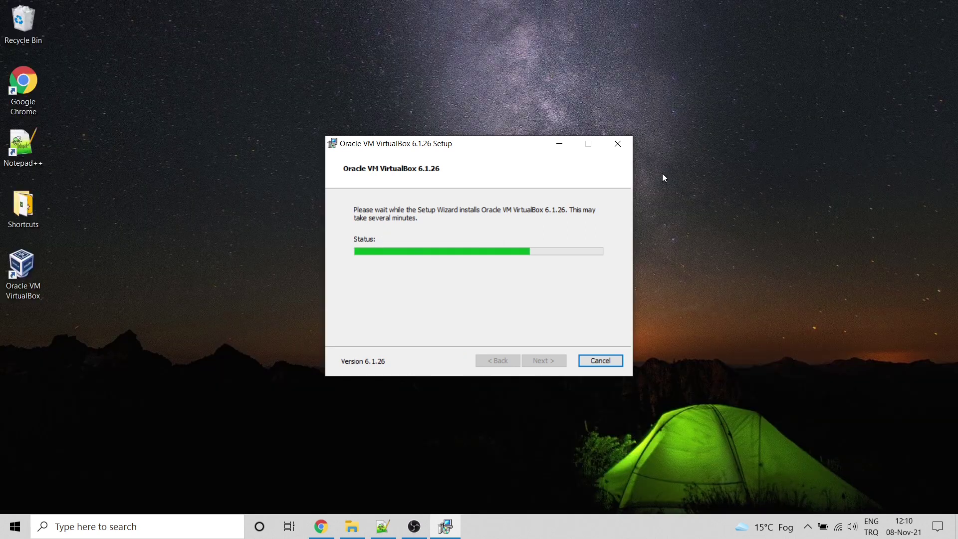
left_click(543, 361)
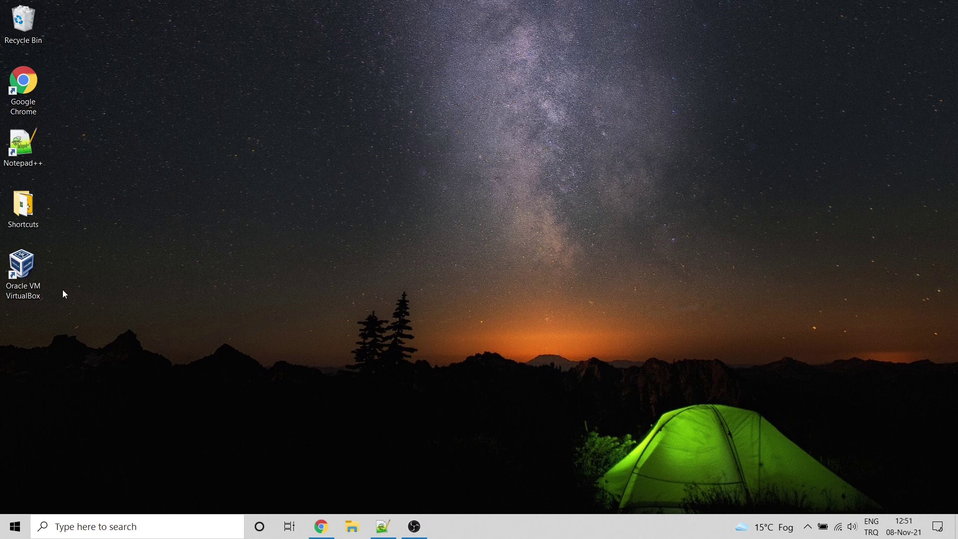
Step: Launch VirtualBox and start a new VM named Ubuntu with 7168 MB memory
left_click(32, 281)
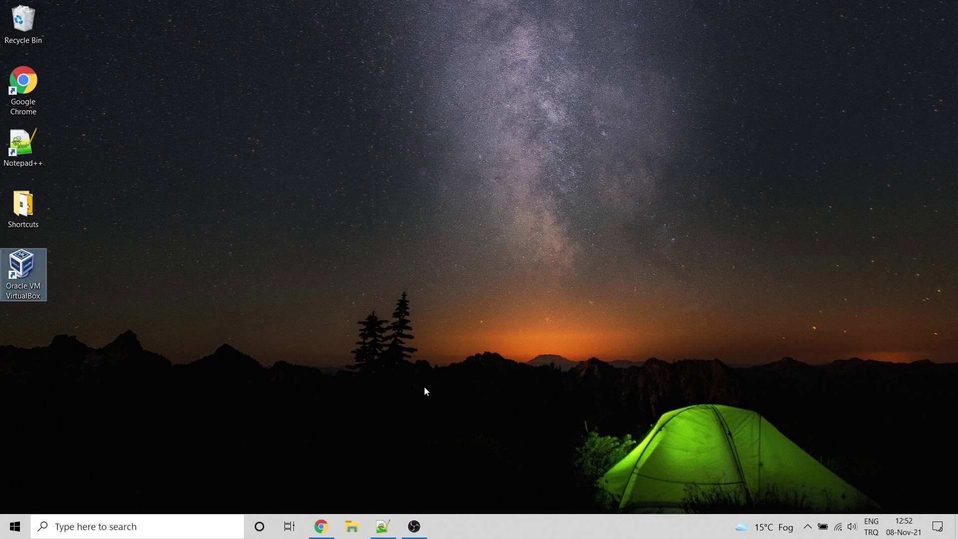
key("Return")
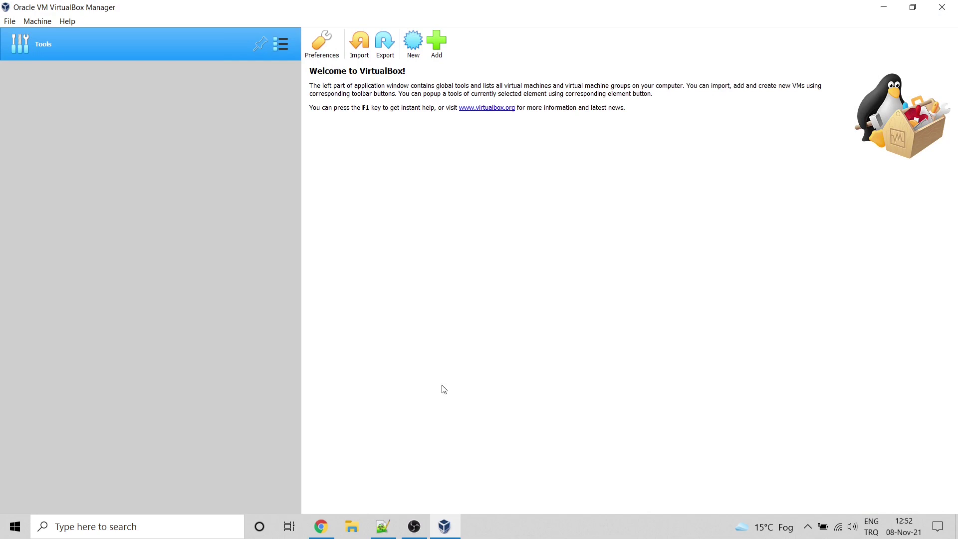
left_click(417, 49)
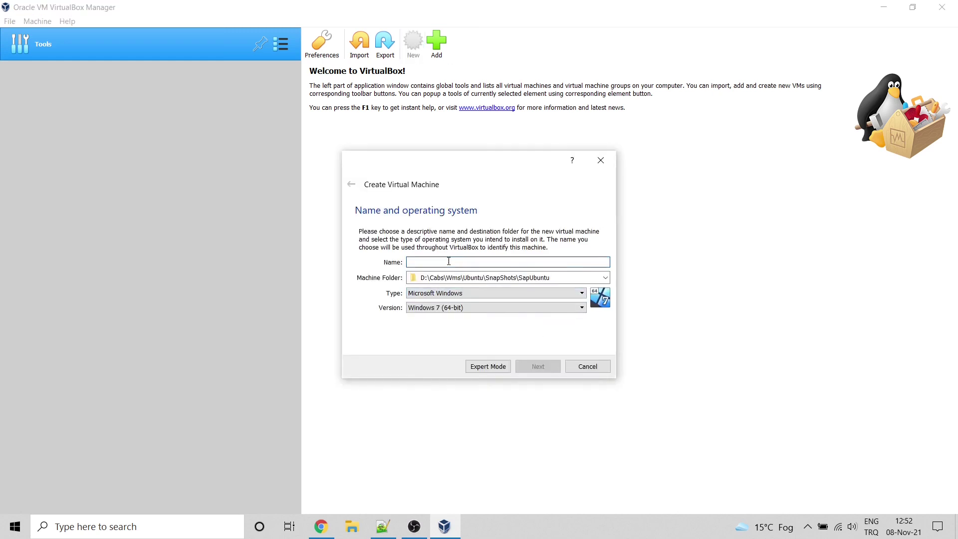
type("Ubuntu")
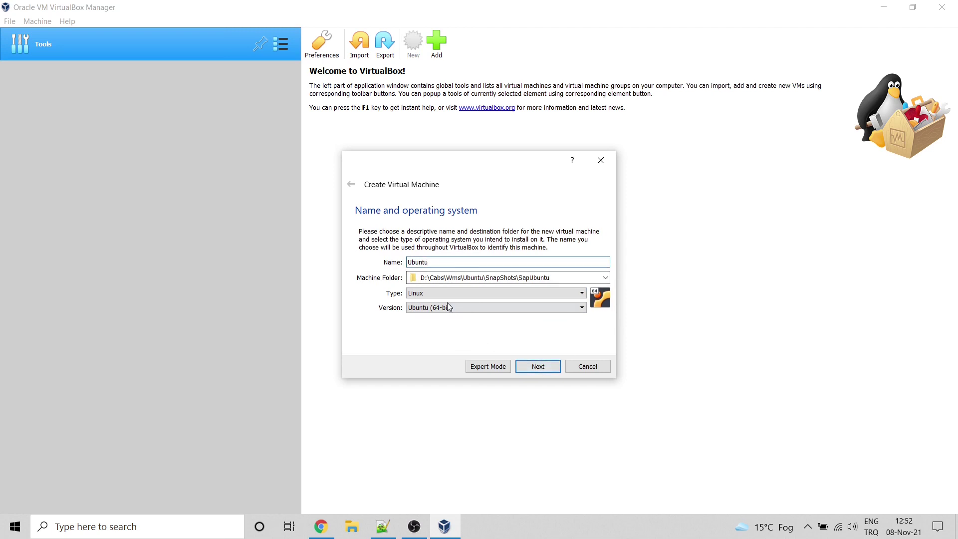
left_click(525, 368)
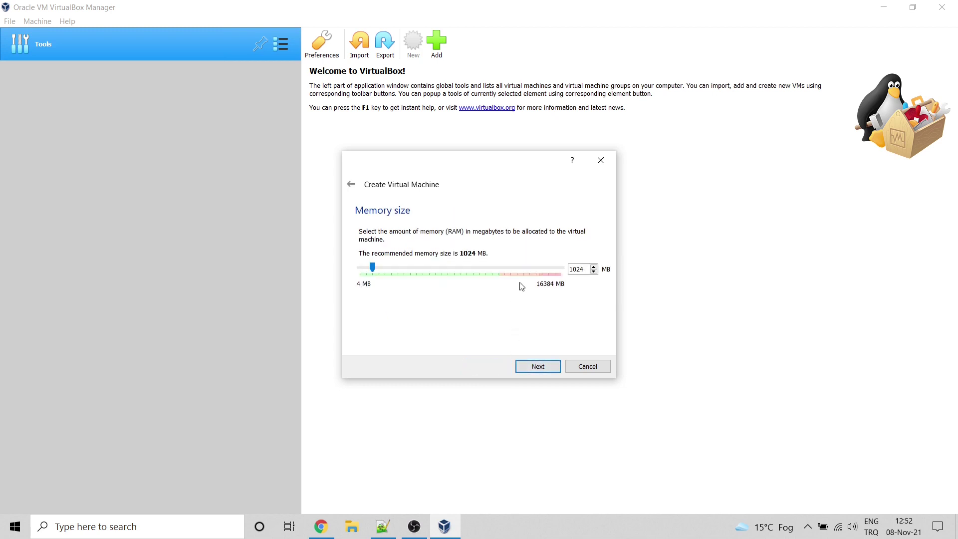
left_click(481, 273)
left_click_drag(482, 273, 481, 271)
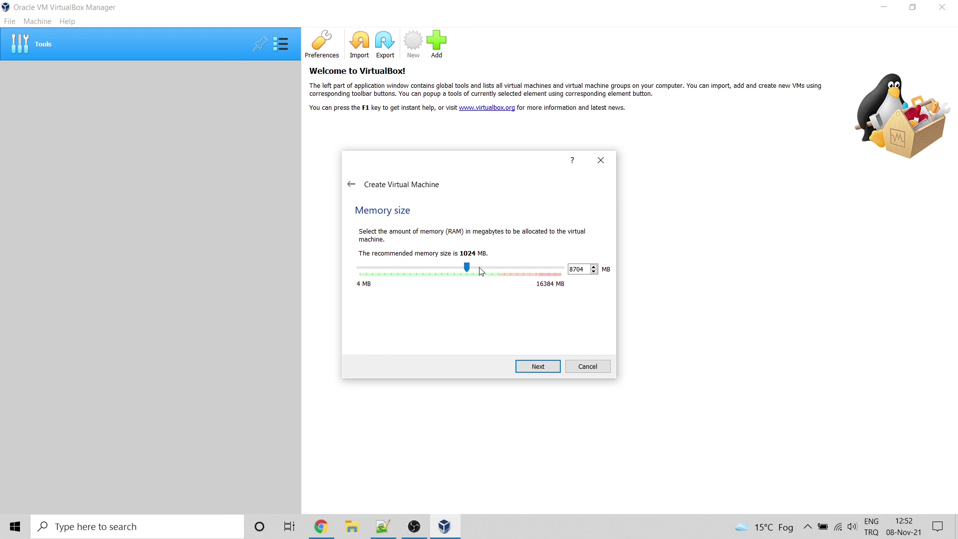
Step: Give the Ubuntu VM a new 20.00 GB VDI virtual hard disk and create it
left_click(544, 369)
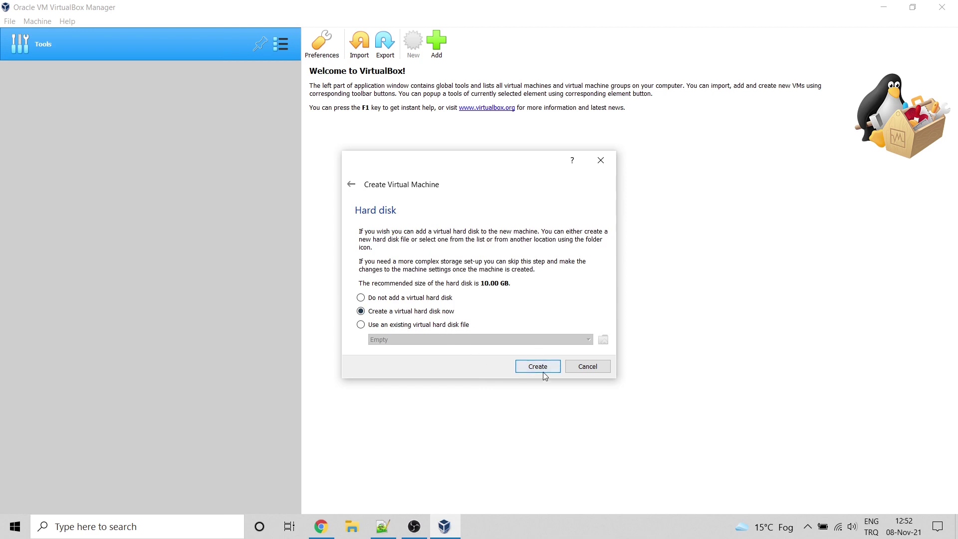
left_click(546, 369)
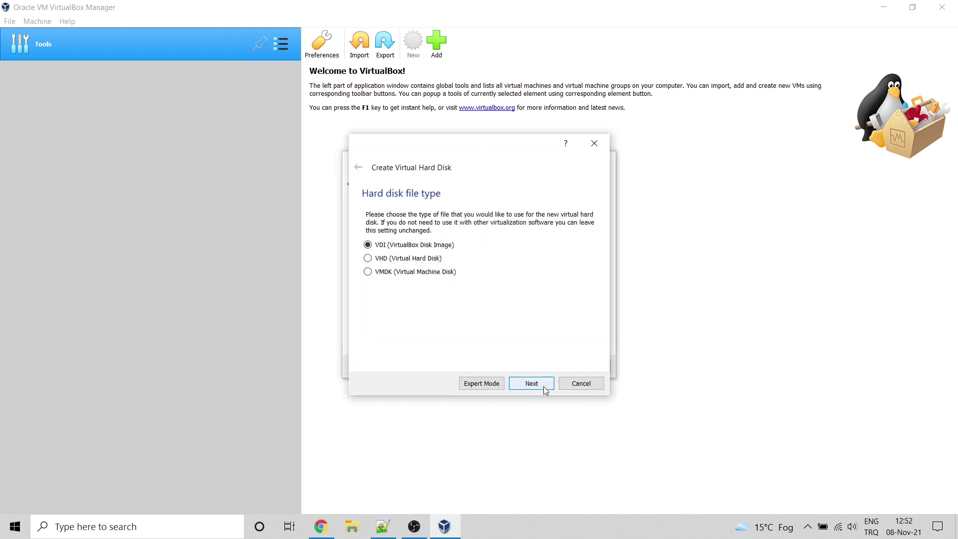
left_click(546, 389)
left_click(546, 389)
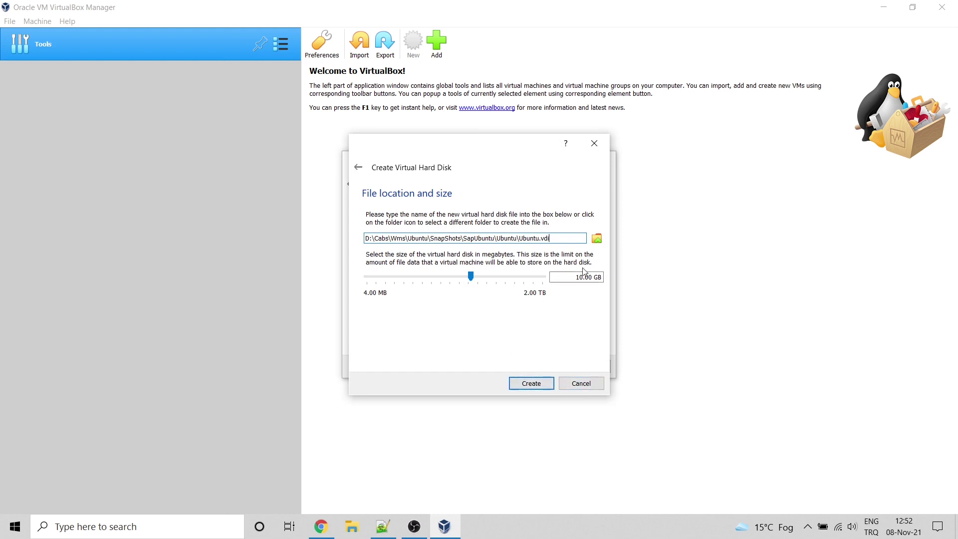
left_click(485, 281)
left_click(541, 384)
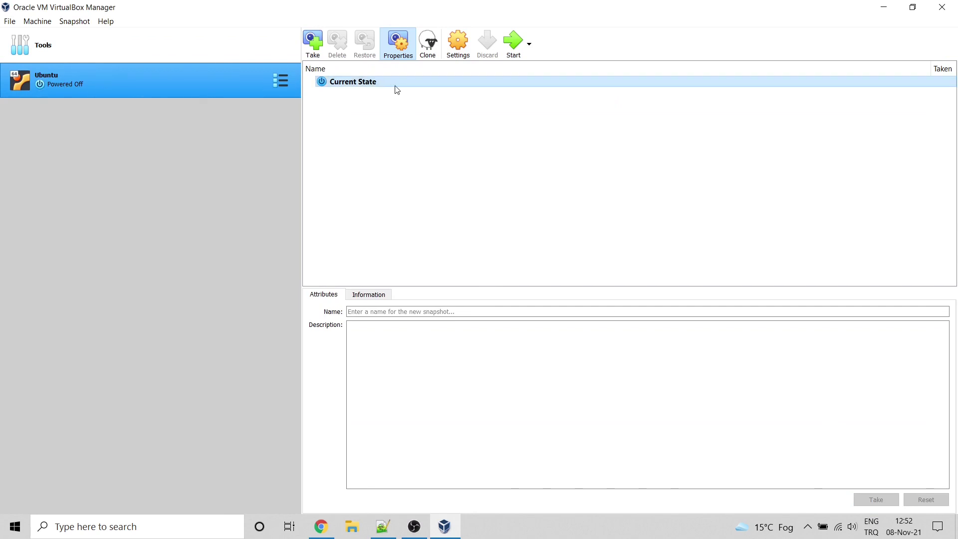
Step: Attach ubuntu-20.04.3-desktop-amd64.iso to the empty IDE optical drive in Storage settings
left_click(459, 56)
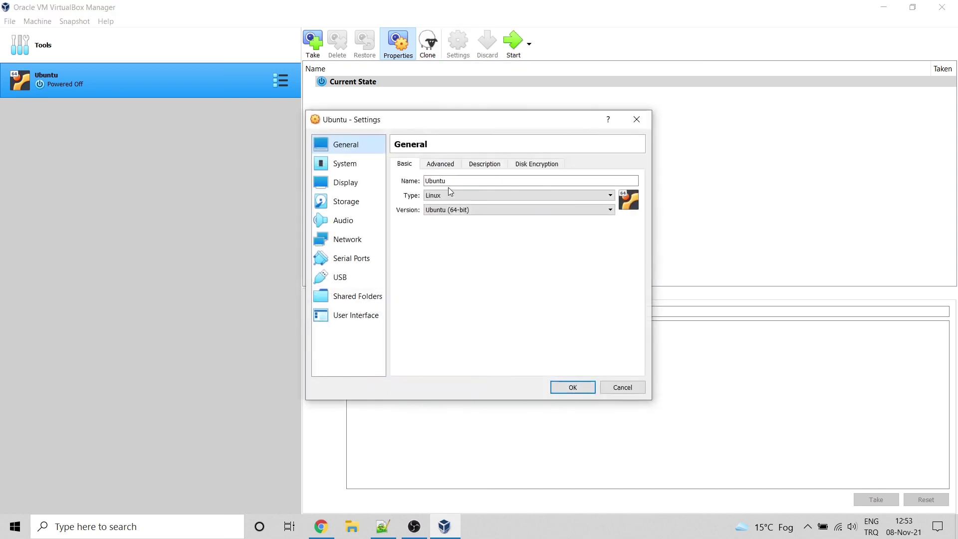
left_click(352, 202)
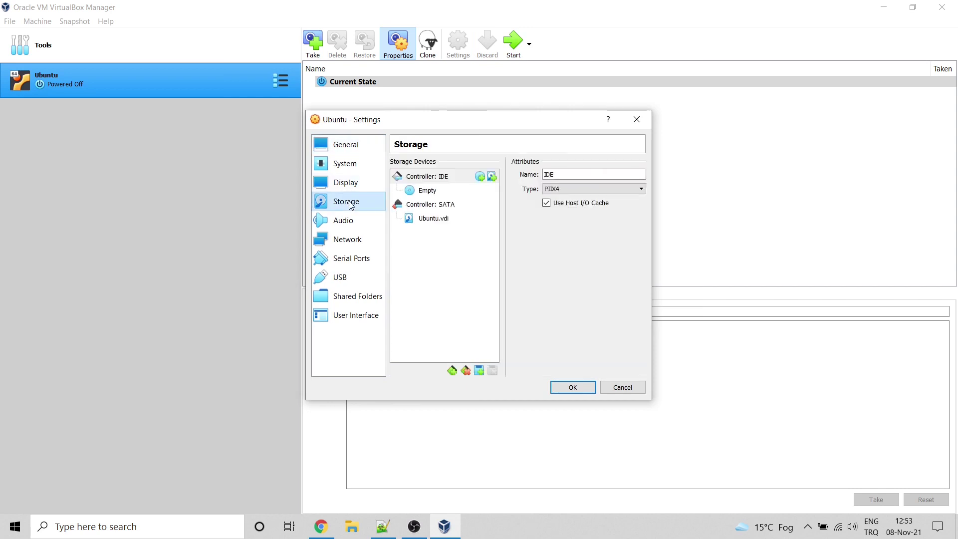
left_click(430, 194)
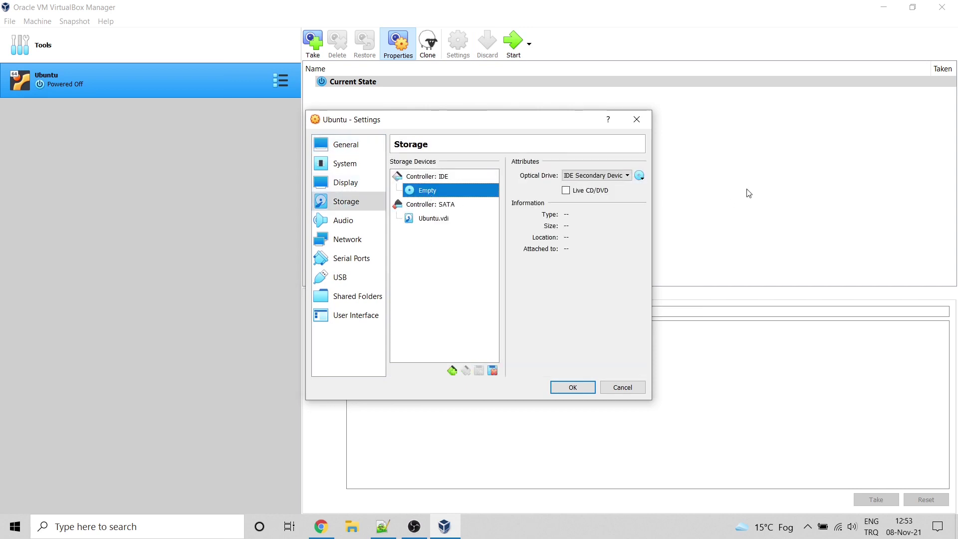
left_click(640, 177)
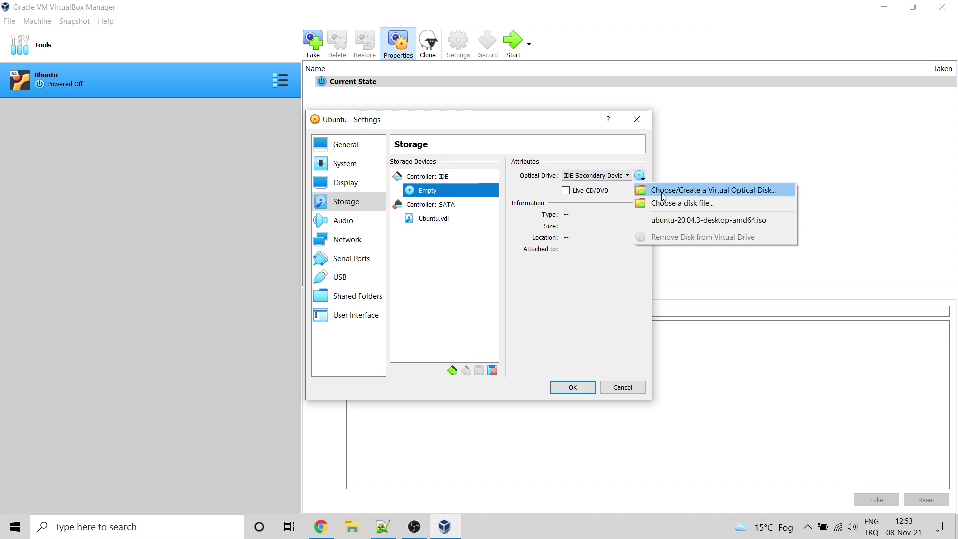
left_click(676, 203)
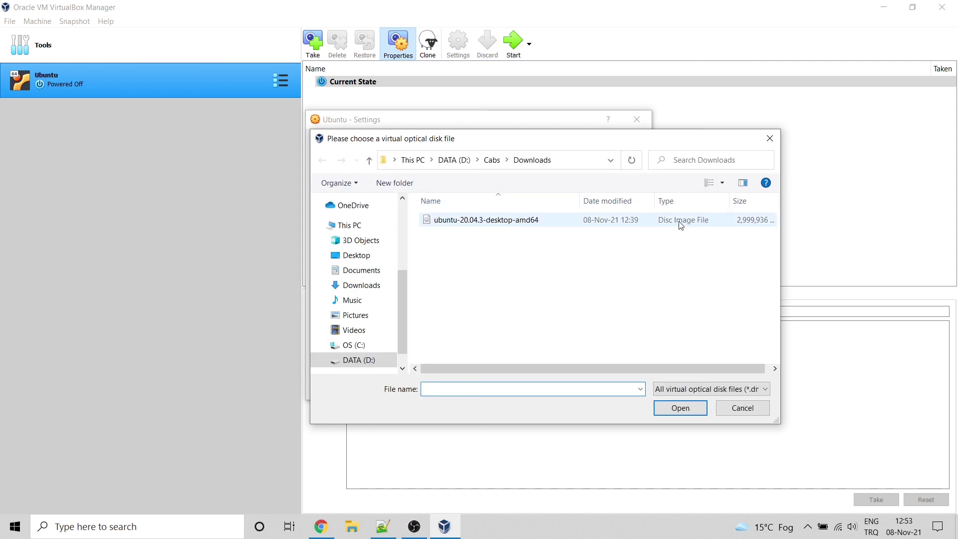
left_click(498, 224)
double_click(498, 224)
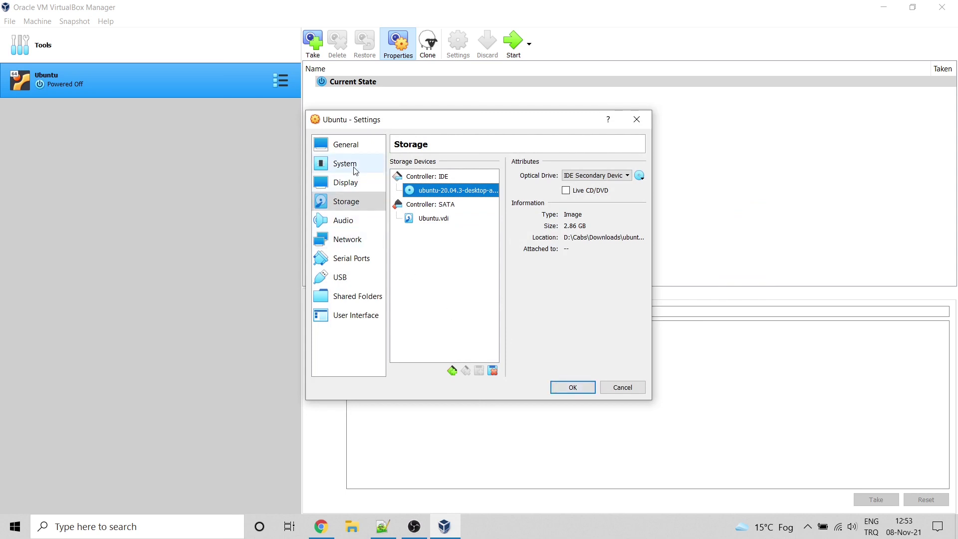
Step: Confirm Ubuntu (64-bit) as the OS version in the General settings
left_click(353, 150)
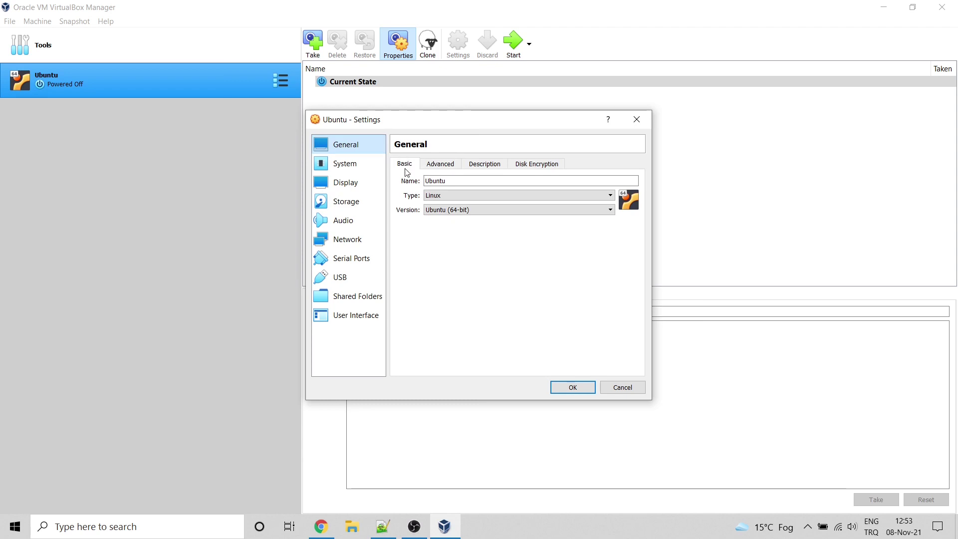
left_click(442, 184)
left_click(507, 209)
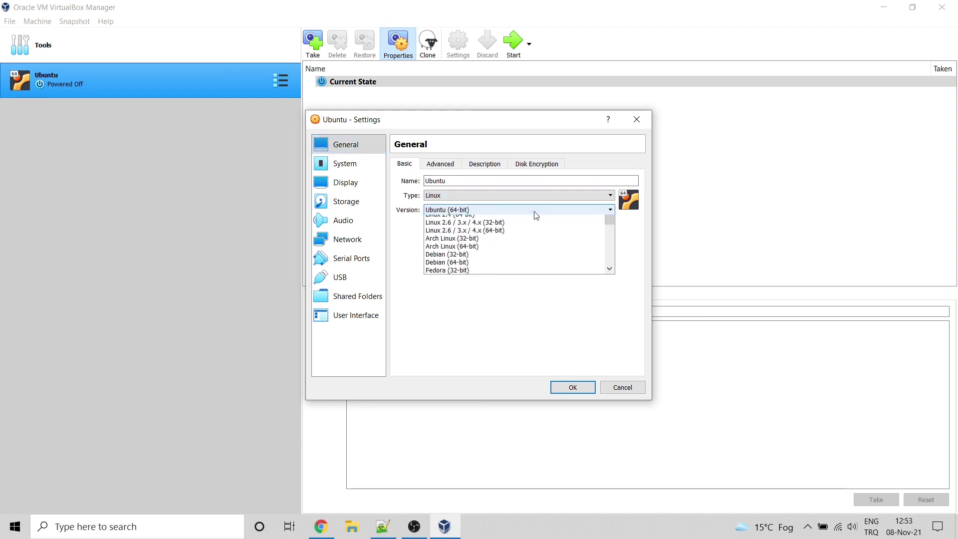
left_click(464, 313)
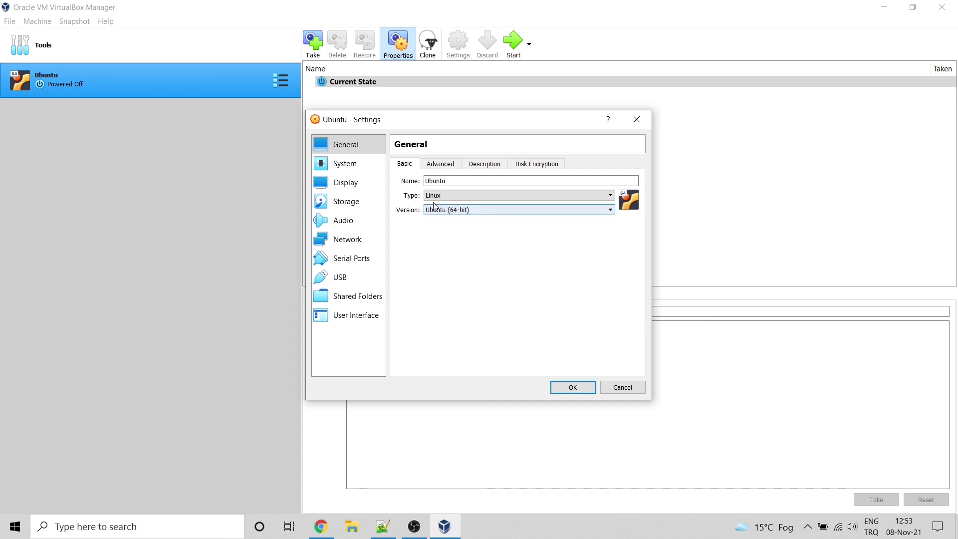
left_click(446, 169)
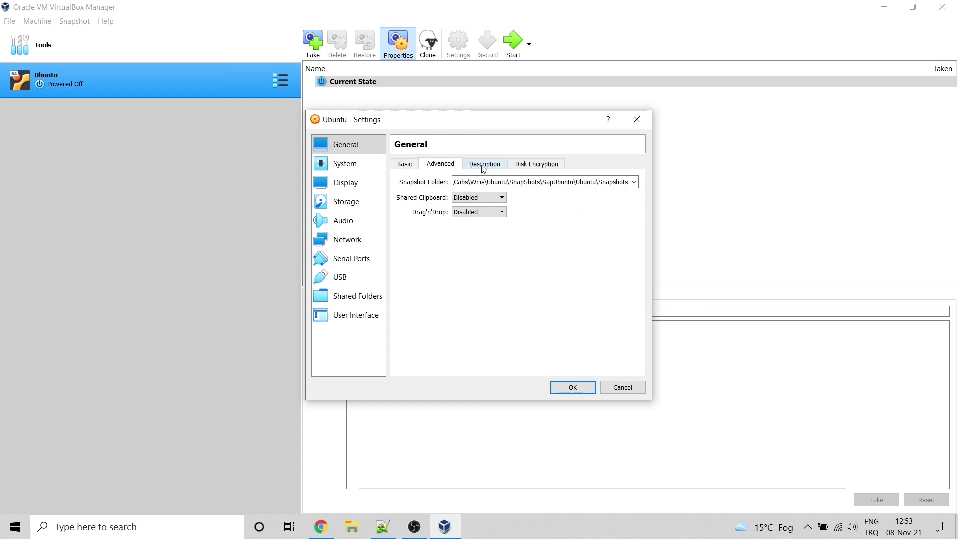
Step: Review System, Display, Storage, Audio, NAT Network advanced options and Shared Folders, then save with OK
left_click(363, 174)
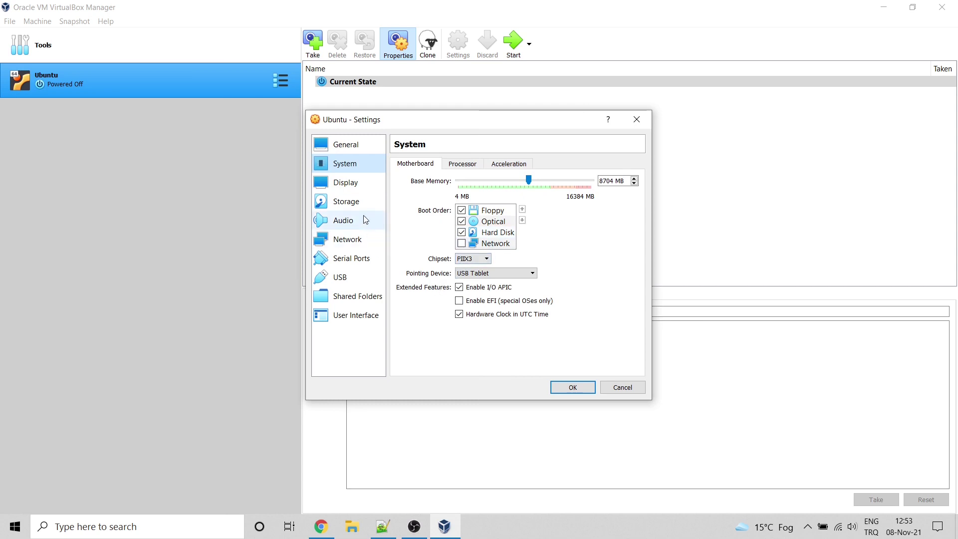
left_click(348, 191)
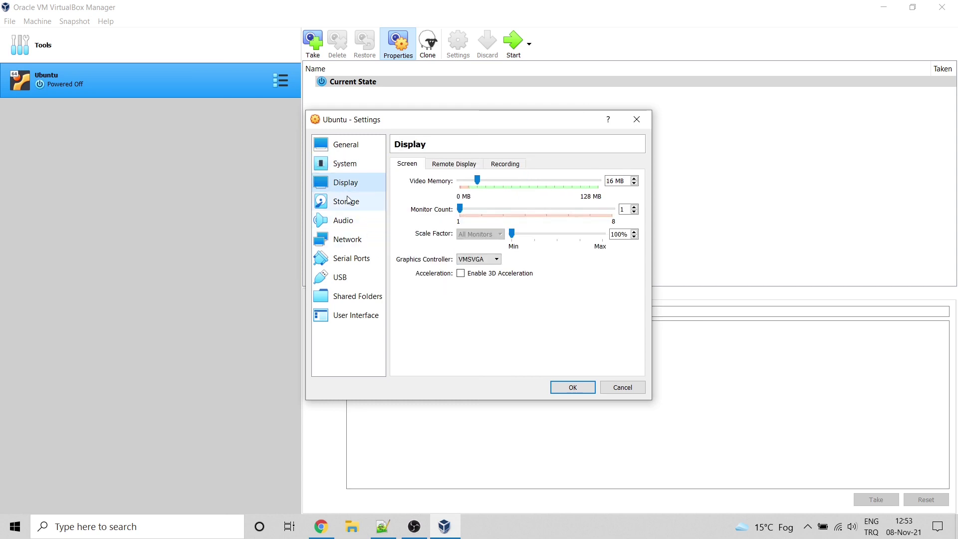
left_click(347, 209)
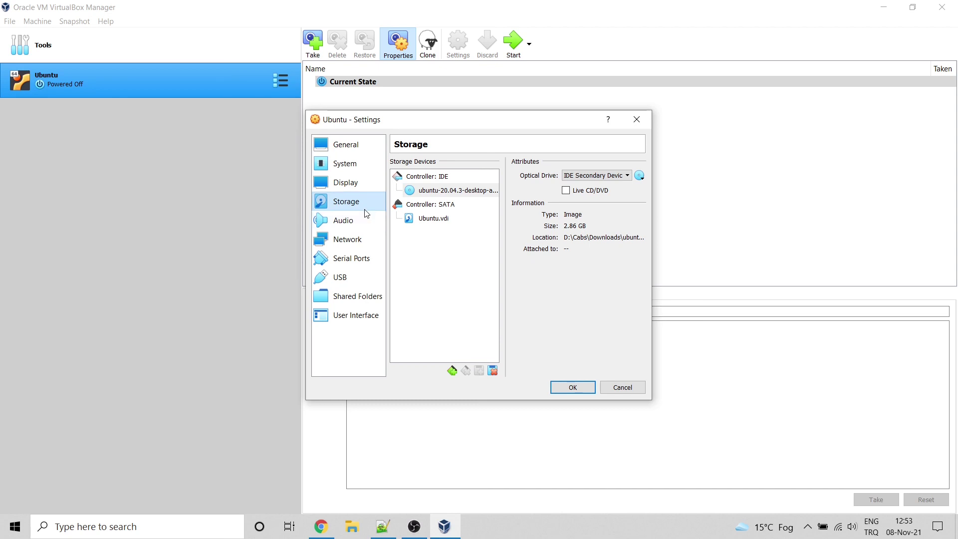
left_click(361, 221)
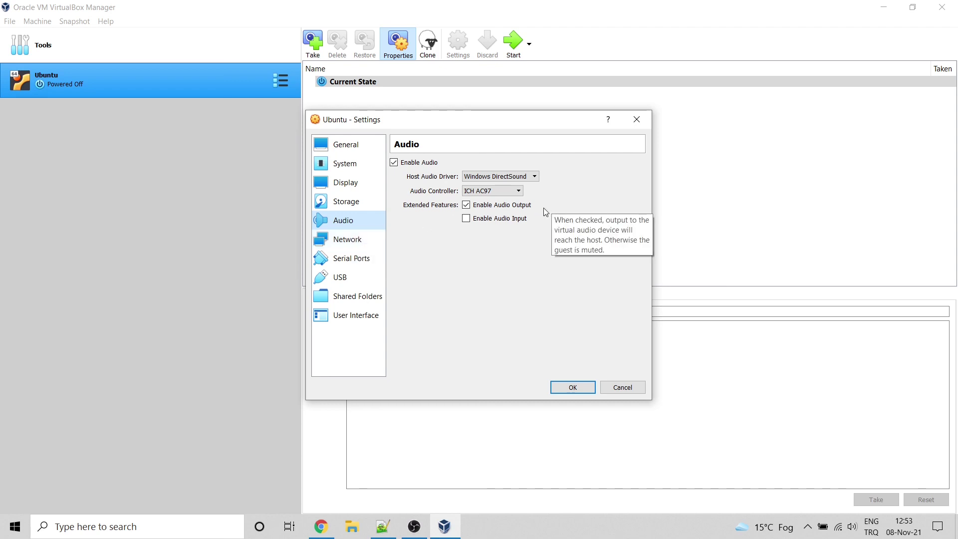
left_click(363, 241)
left_click(432, 225)
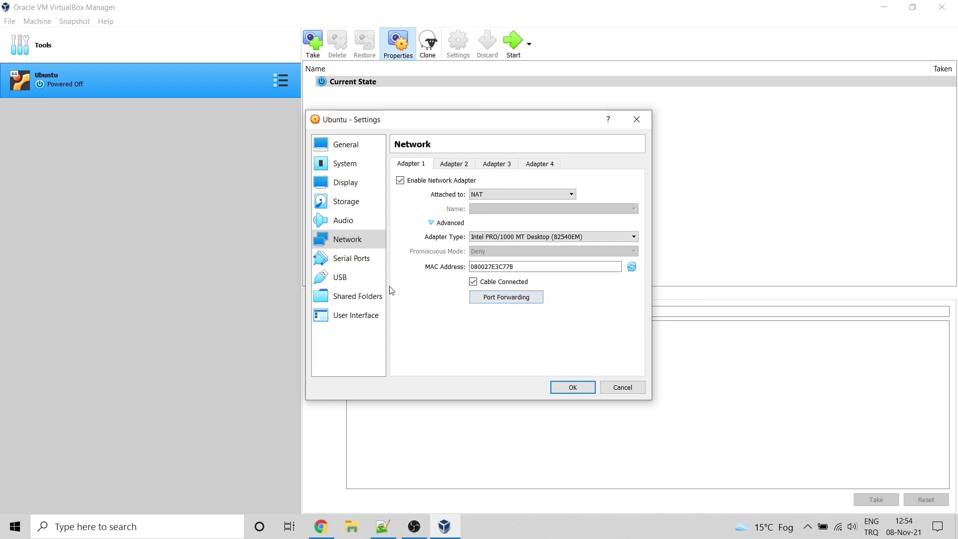
left_click(359, 298)
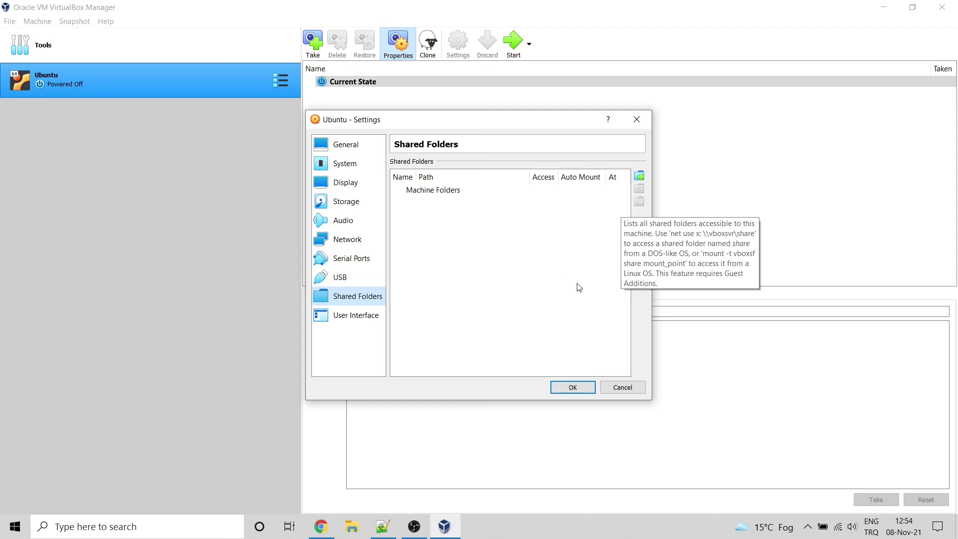
left_click(344, 144)
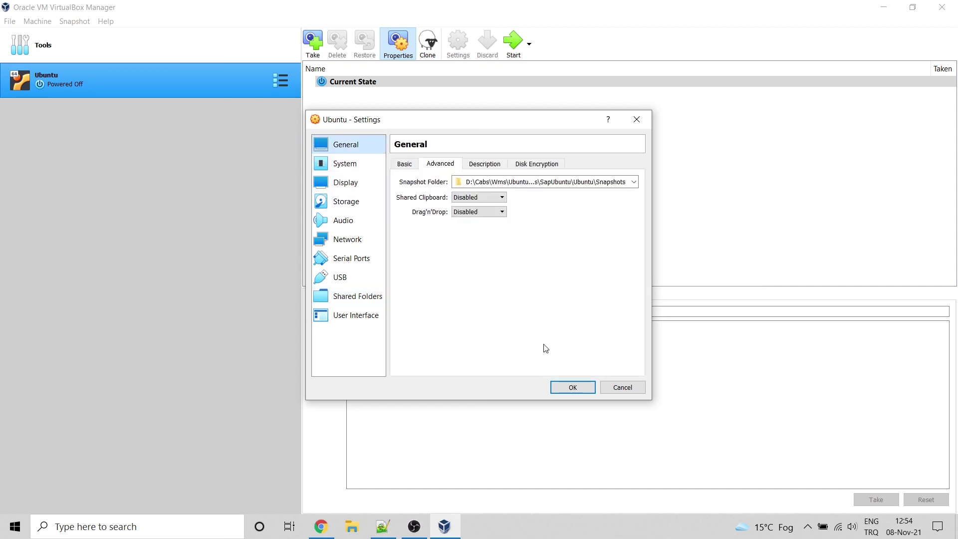
left_click(579, 388)
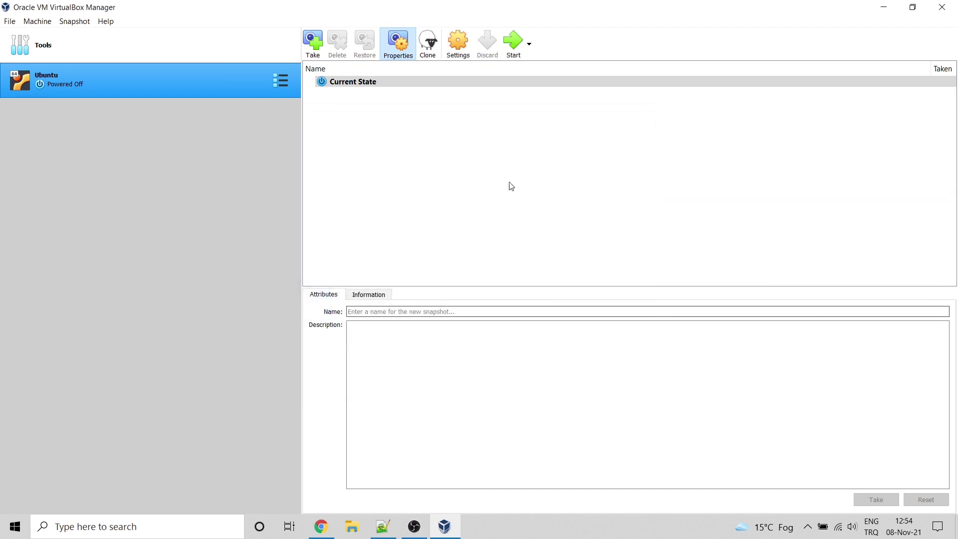
Step: Start the Ubuntu VM and dismiss the keyboard auto-capture notice
left_click(515, 44)
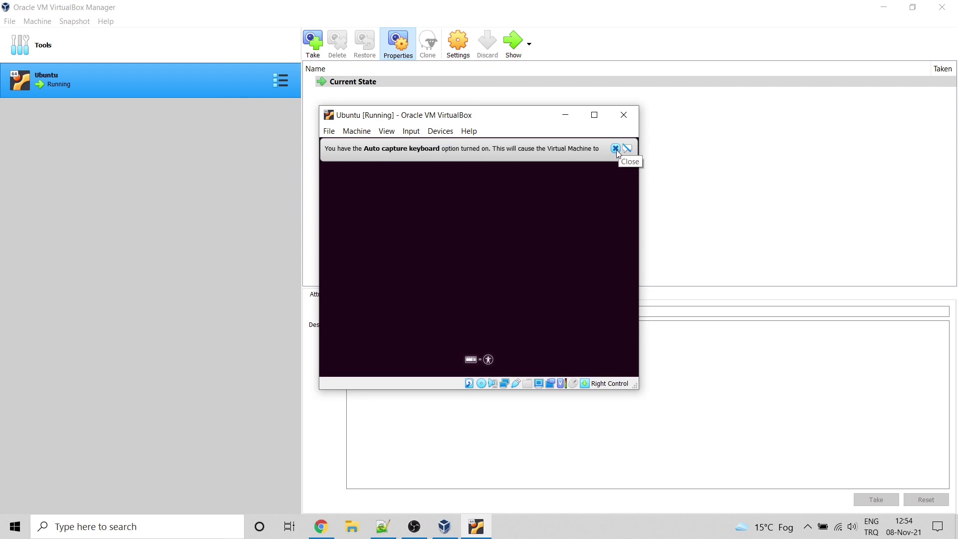
left_click(616, 149)
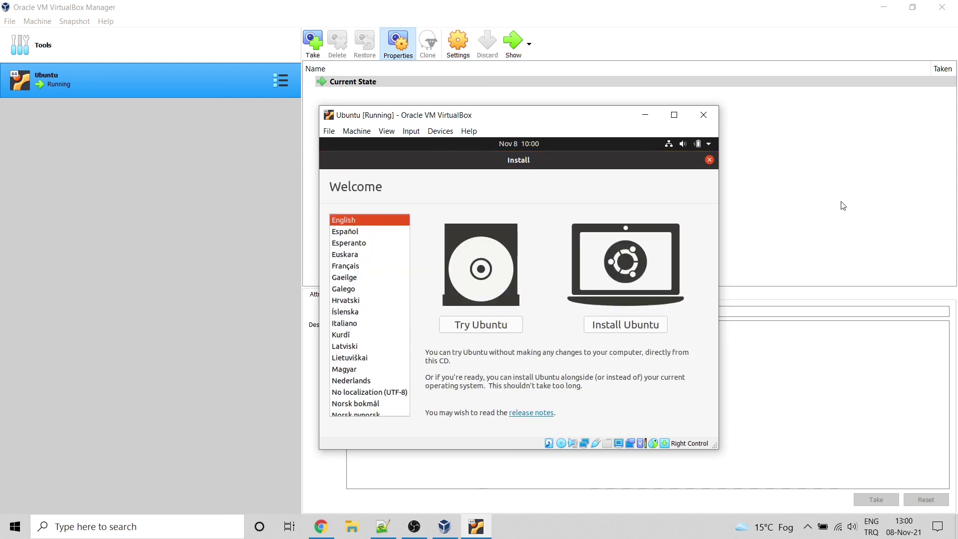
Step: Choose Install Ubuntu, detect the keyboard as Turkish, test it with 'öçişğü-*', and continue
left_click(628, 329)
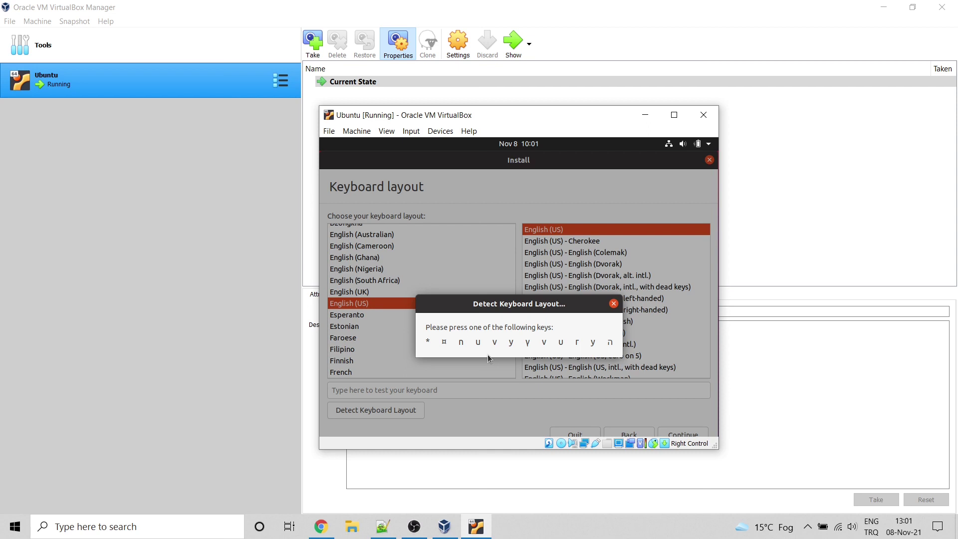
key("y")
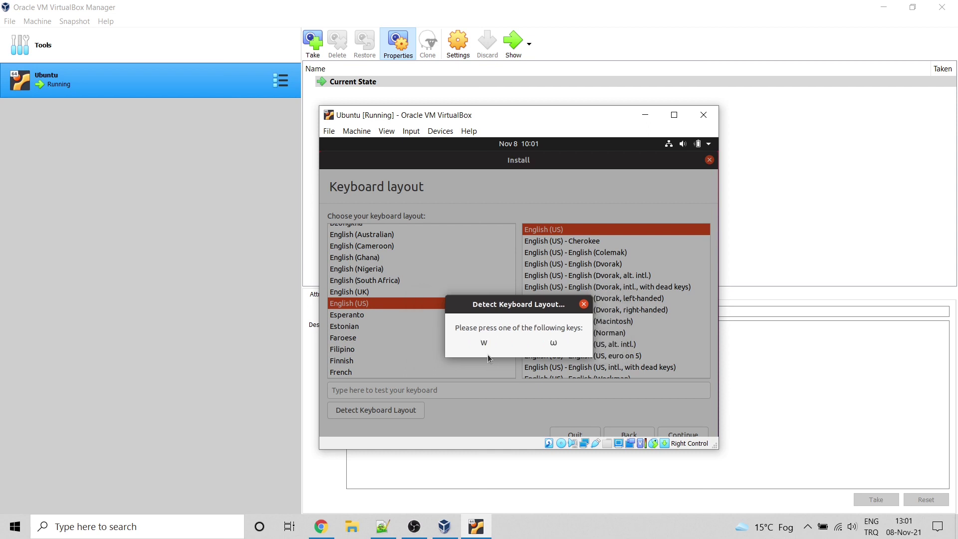
key("w")
key("z")
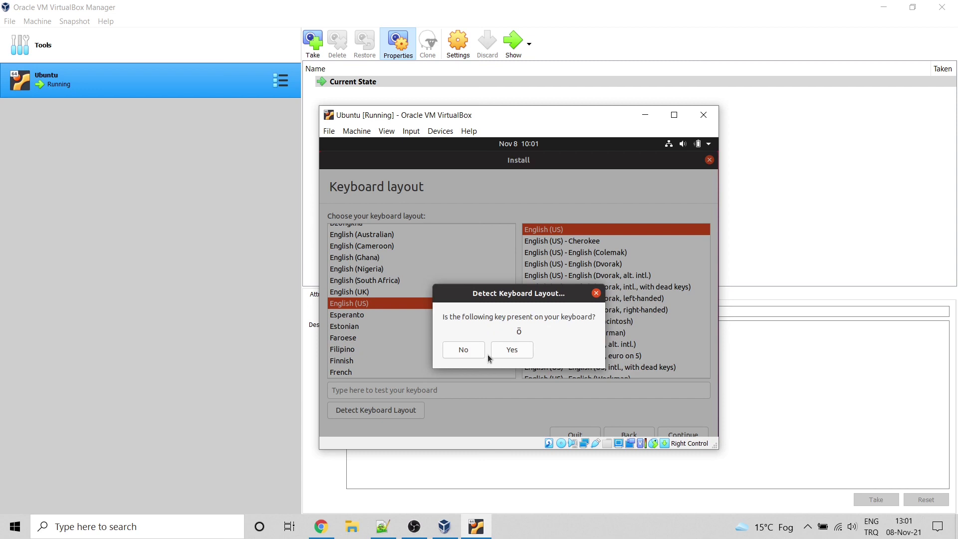
left_click(508, 350)
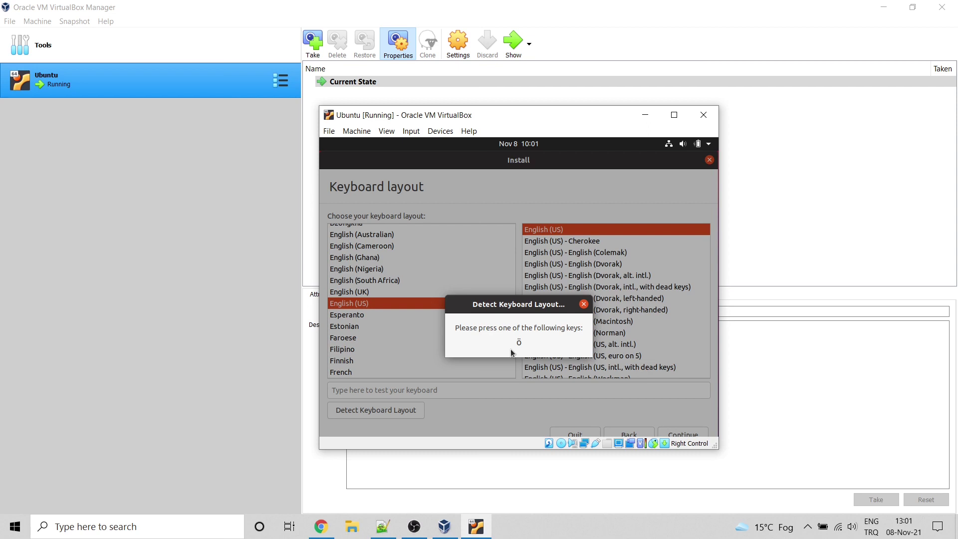
key("odiaeresis")
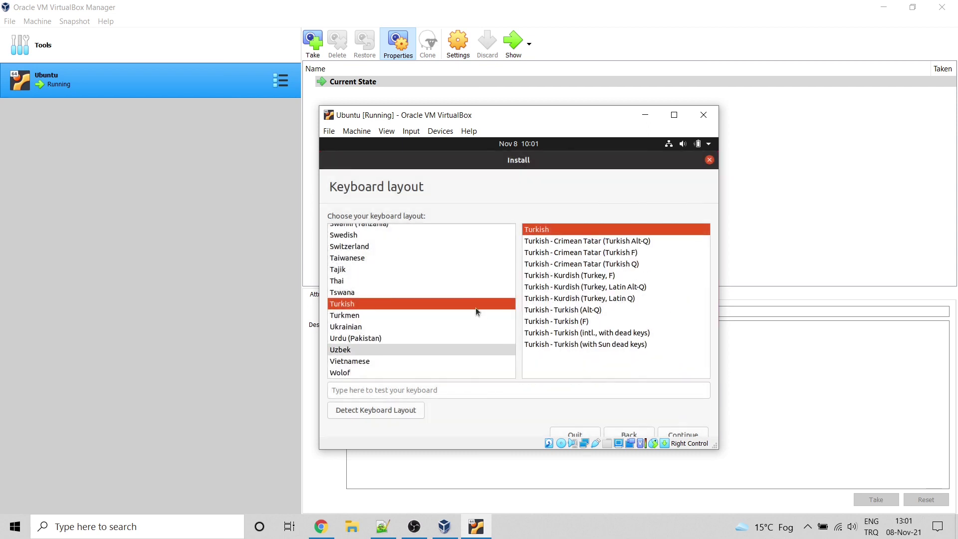
left_click(458, 392)
type("öçişğü")
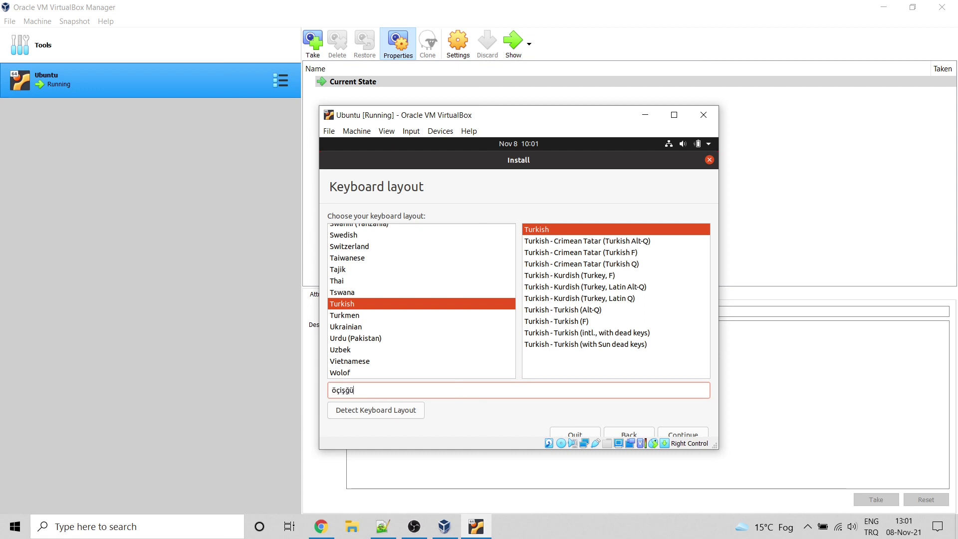
type("-*")
left_click(679, 432)
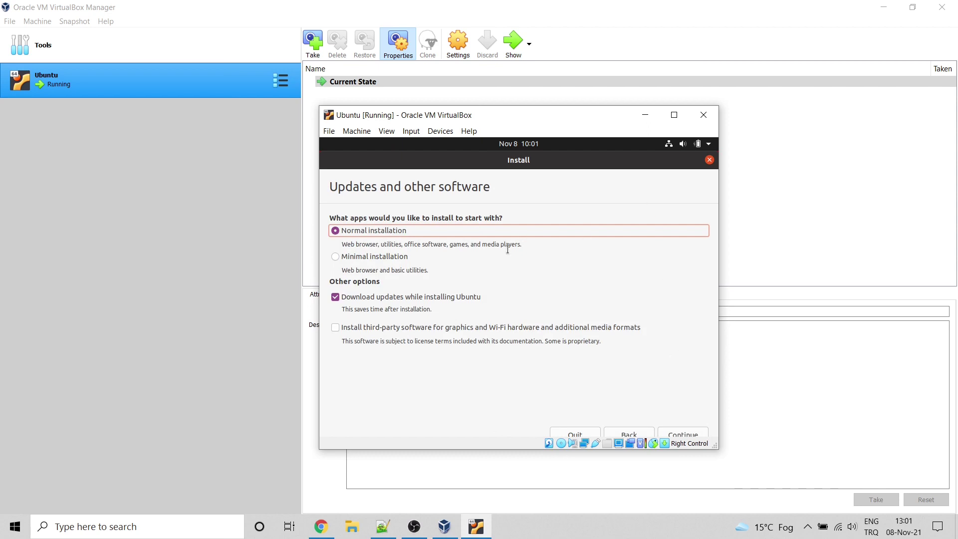
Step: Pick Minimal installation with 'Download updates while installing' unchecked, then continue
left_click(335, 257)
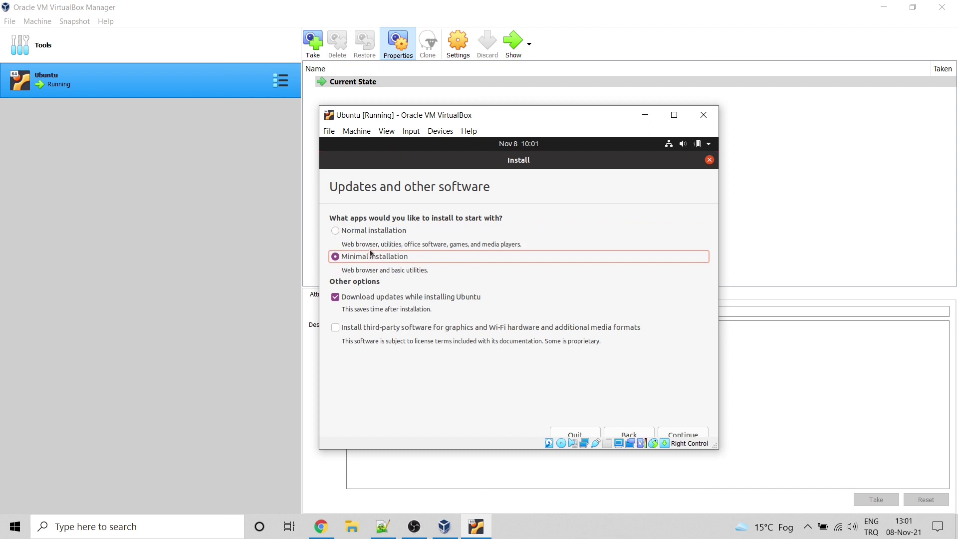
left_click(336, 299)
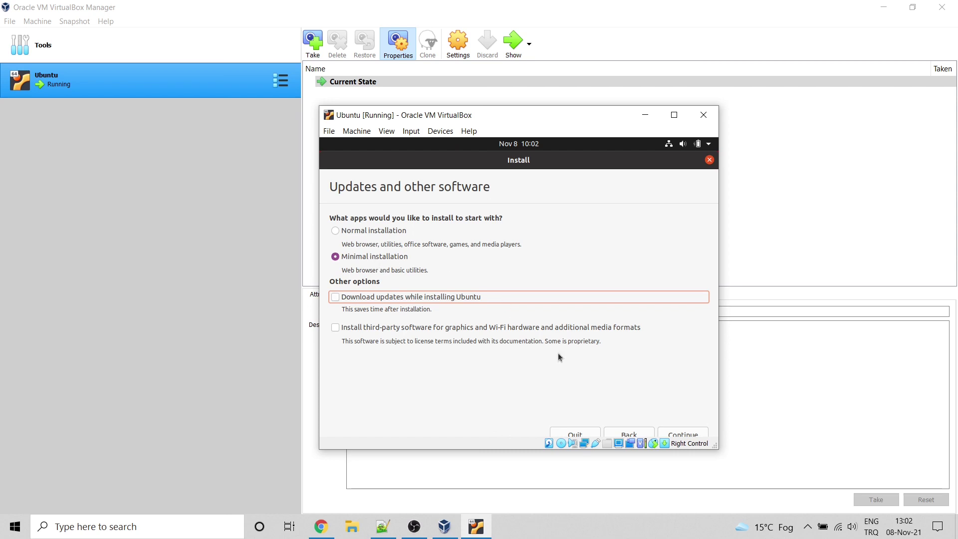
left_click(690, 436)
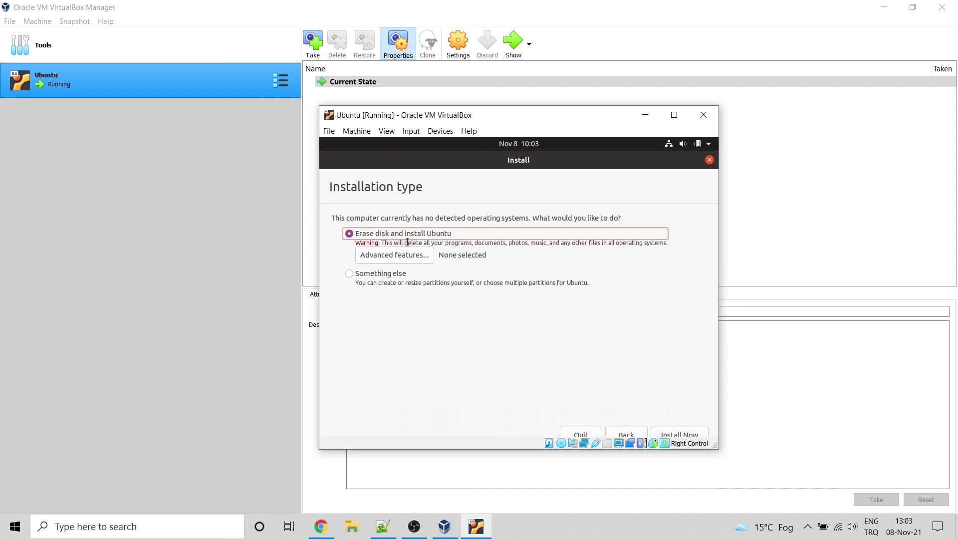
Step: Install Now erasing the disk, confirm the partition changes, and choose Istanbul as timezone
left_click(679, 434)
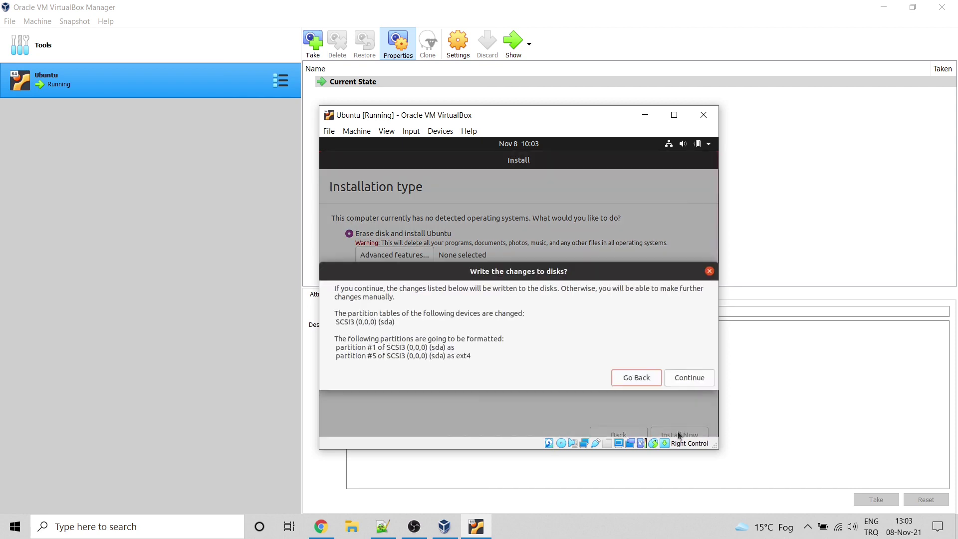
left_click(692, 376)
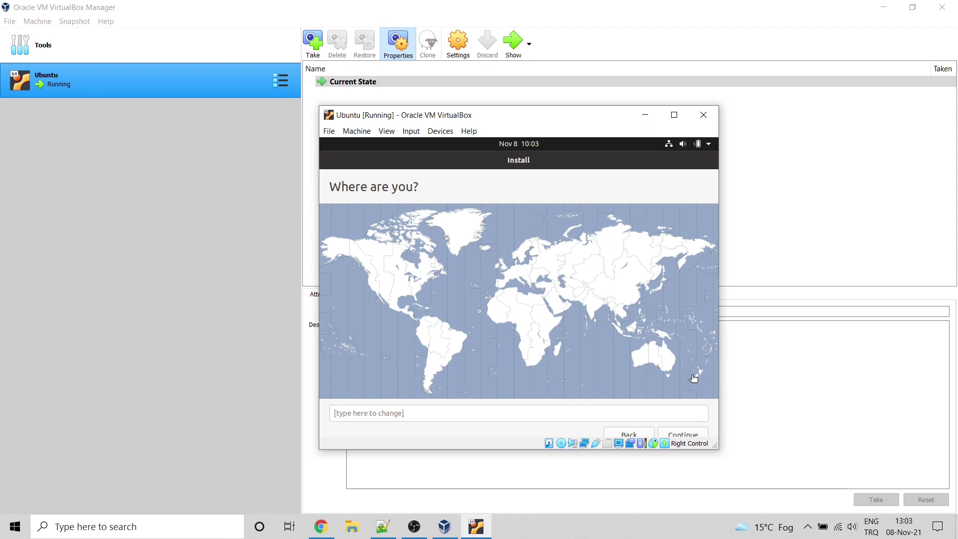
left_click(538, 286)
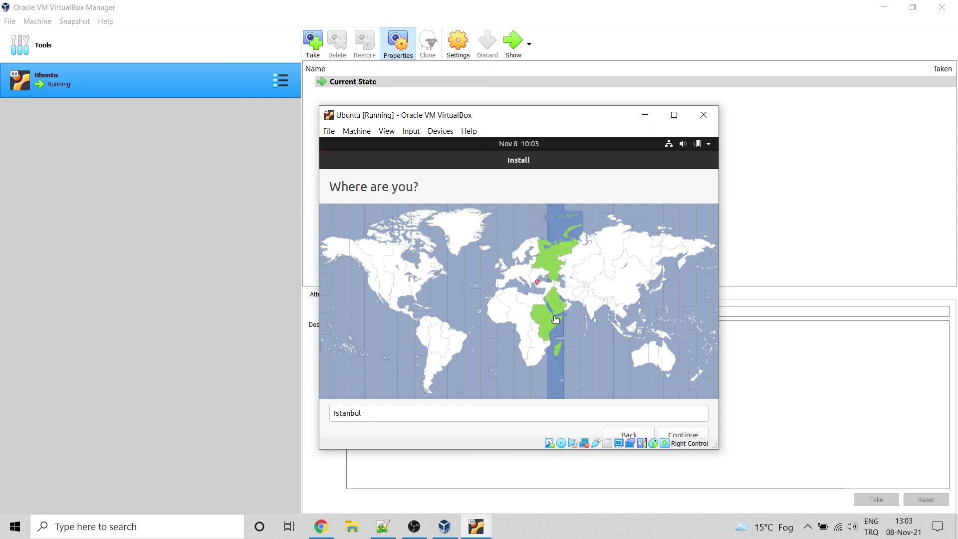
left_click(683, 436)
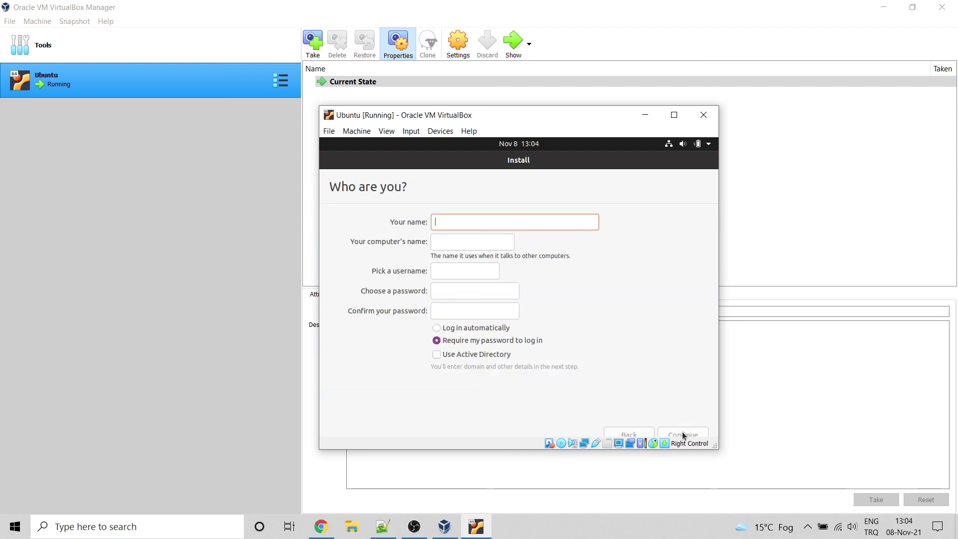
Step: Enter the name Ubuntu, change the computer name to ubuntuWM, and enter and confirm a password
type("Ubuntu")
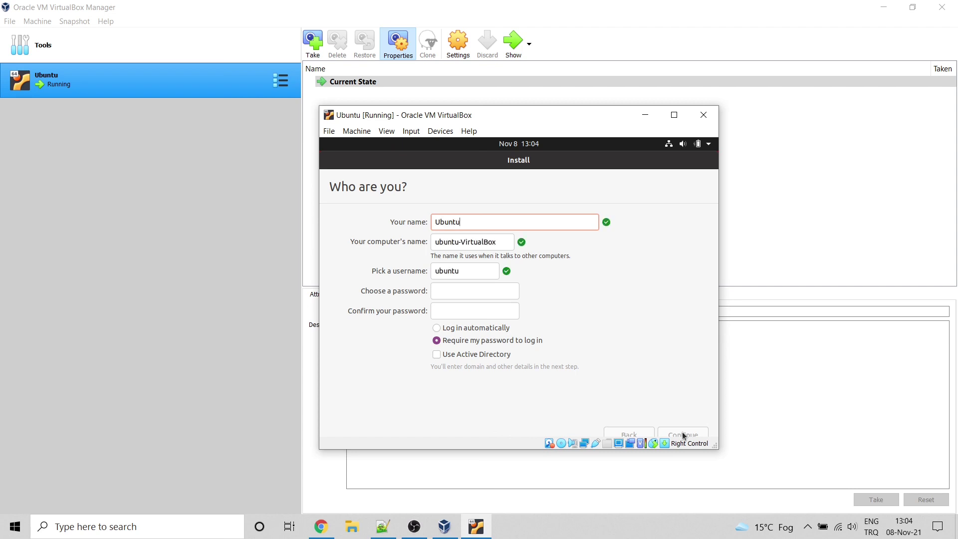
left_click(503, 243)
key("BackSpace")
key("BackSpace")
key("BackSpace")
key("BackSpace")
key("BackSpace")
key("BackSpace")
key("BackSpace")
key("BackSpace")
key("BackSpace")
key("BackSpace")
key("BackSpace")
type("WM")
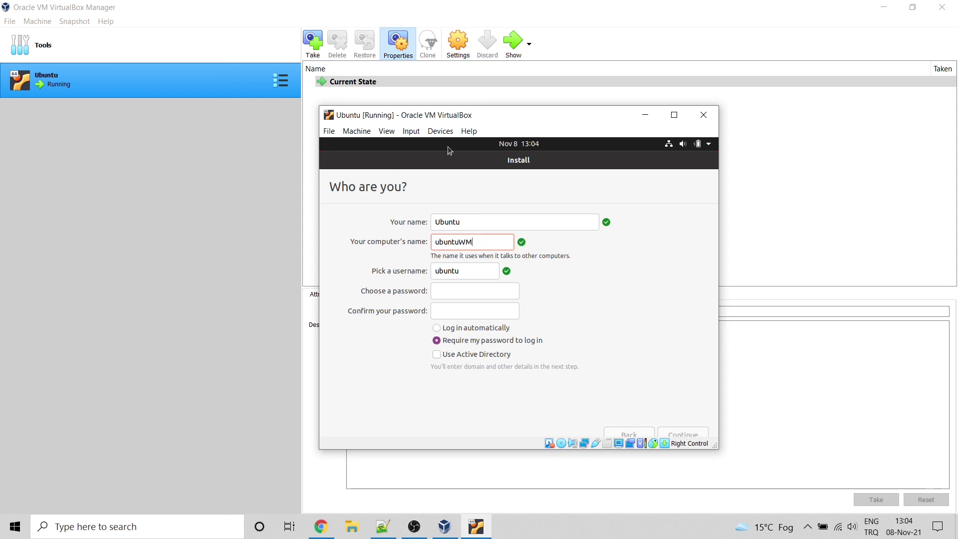
left_click(453, 292)
type("ubuntu")
key("Tab")
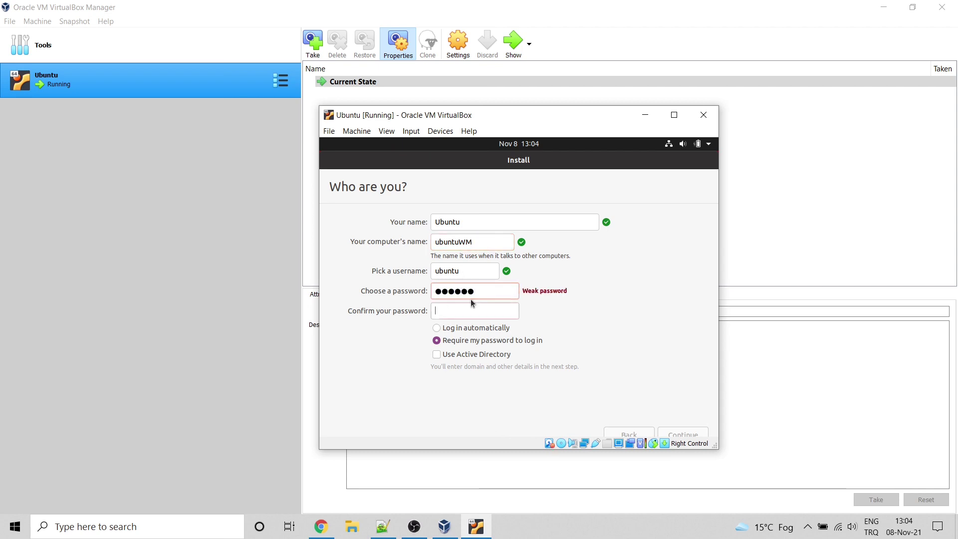
type("ubuntu")
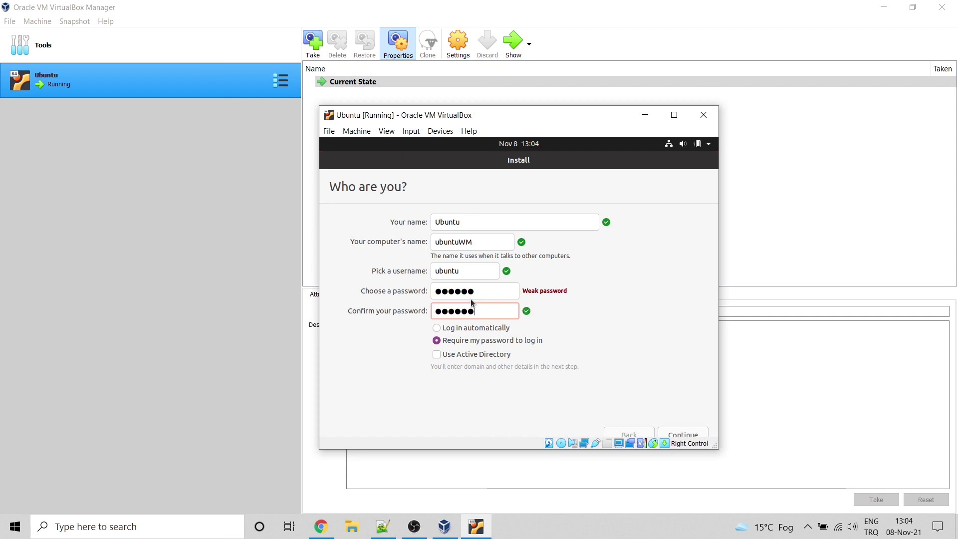
Step: Review the name, computer name and password entries, then continue until installation completes
left_click(468, 220)
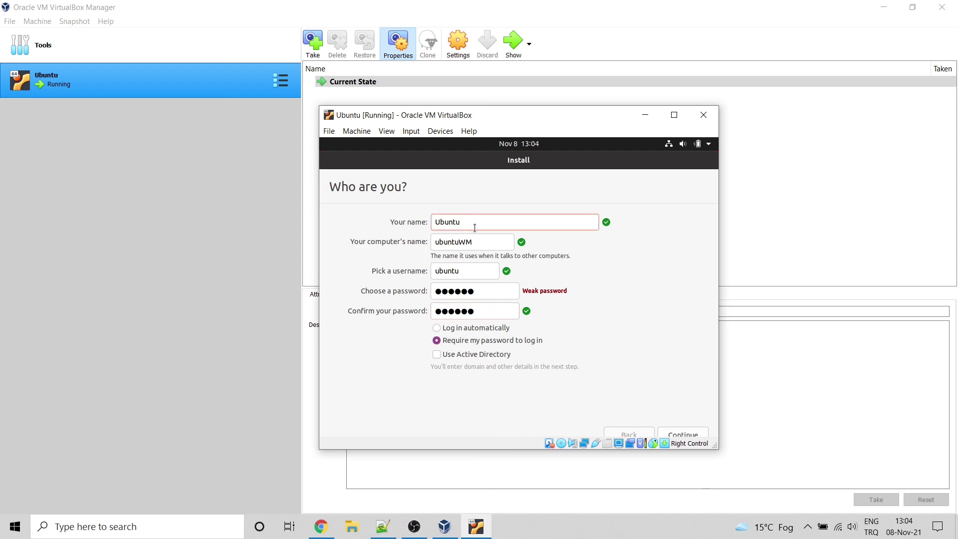
left_click(473, 242)
left_click(478, 293)
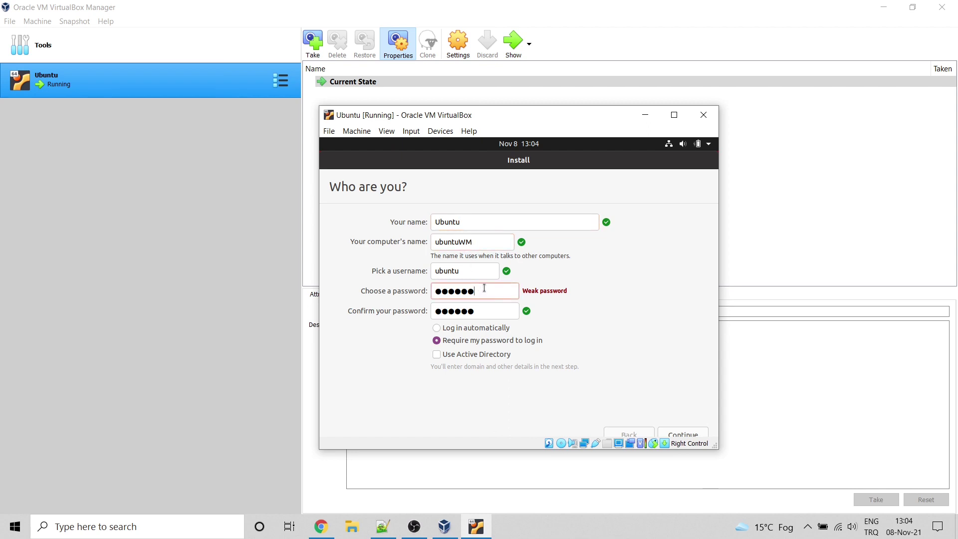
double_click(452, 270)
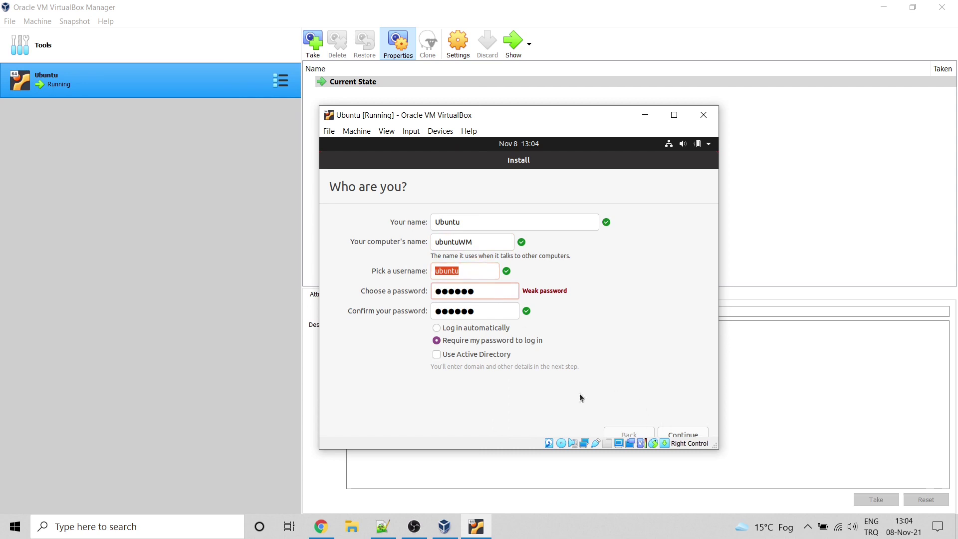
left_click(683, 434)
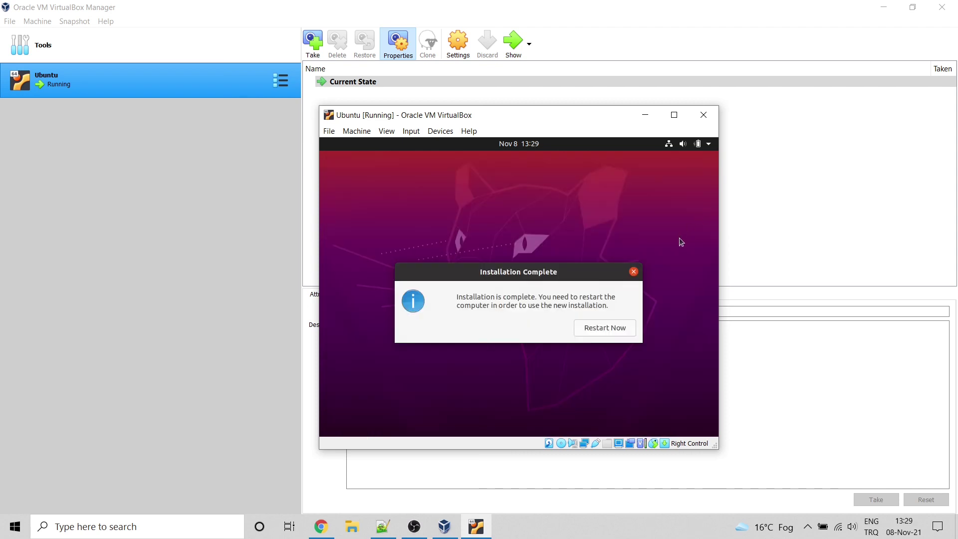
Step: Restart the freshly installed guest and log in to the Ubuntu account with its password
left_click(617, 329)
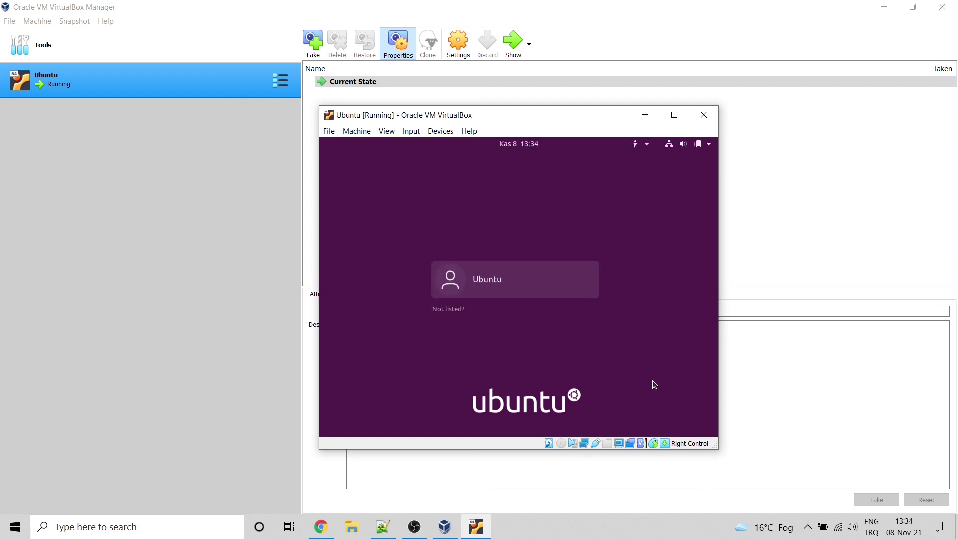
left_click(507, 280)
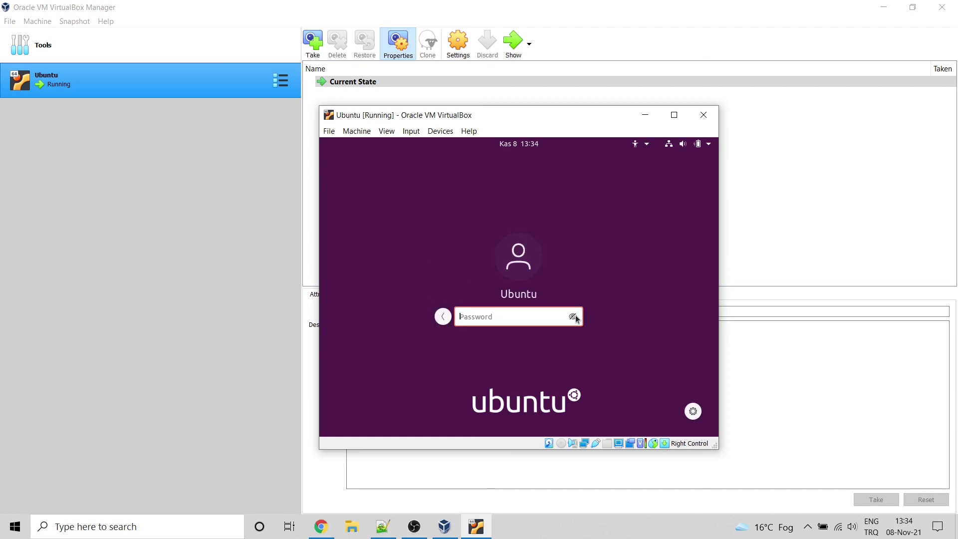
type("ubuntu")
left_click(576, 315)
key("Return")
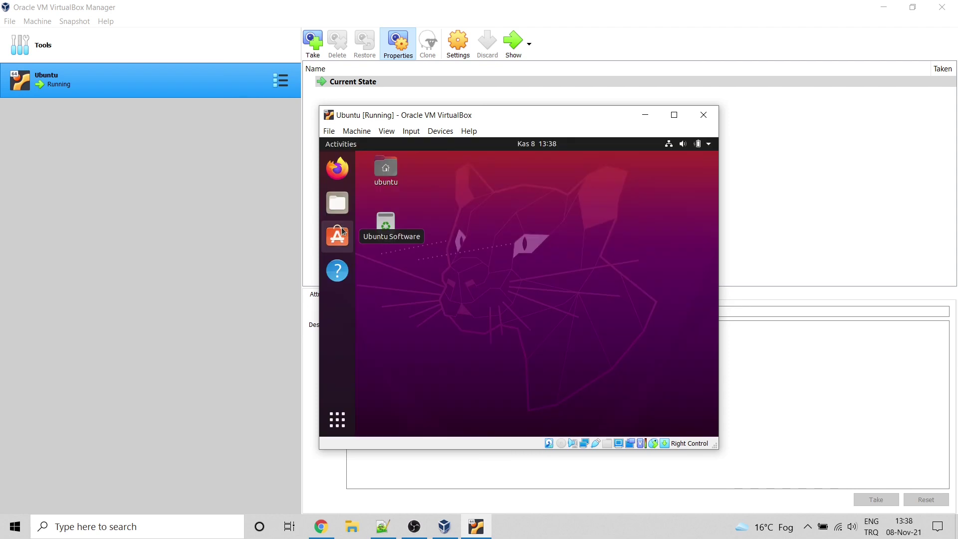
Step: Launch Firefox in the guest and postpone the 290,9 MB Software Updater updates with Remind Me Later
left_click(345, 170)
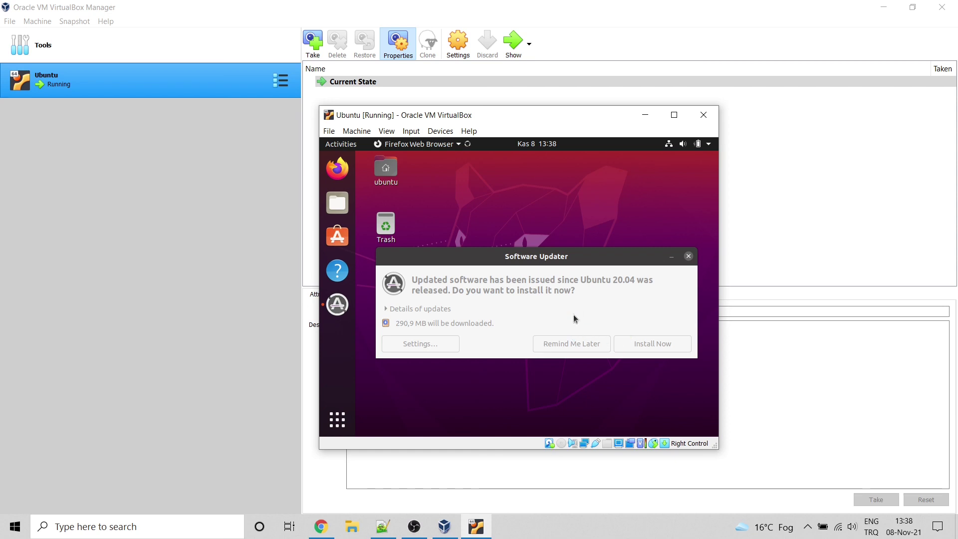
left_click(574, 320)
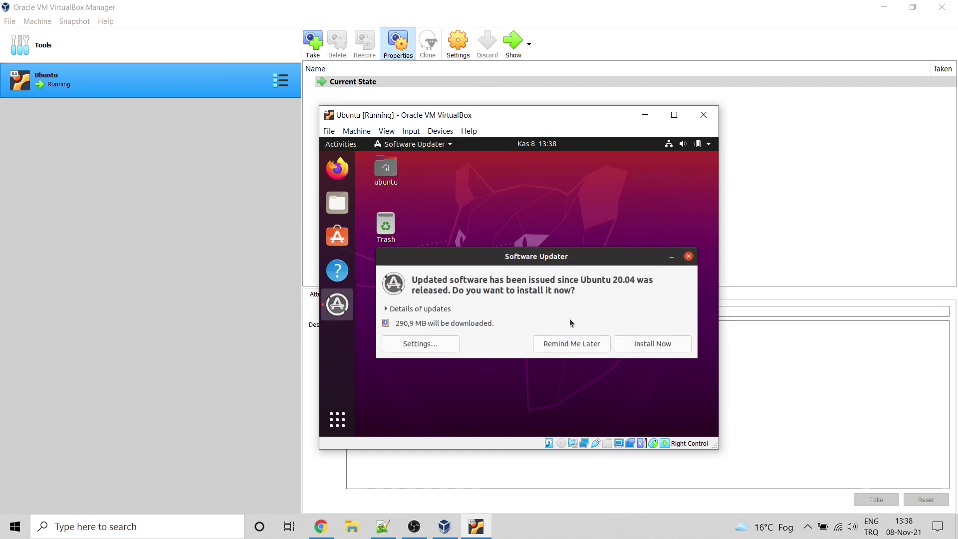
left_click(566, 349)
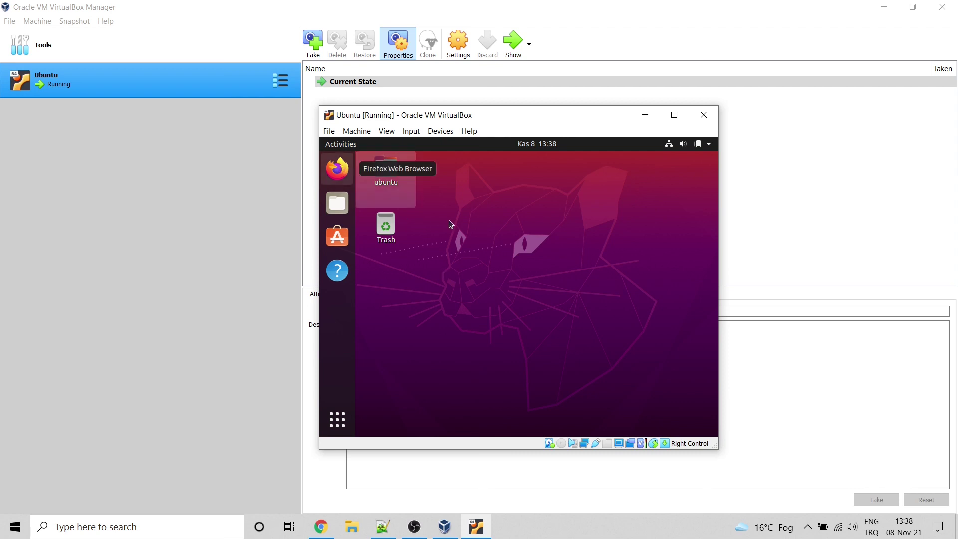
right_click(387, 228)
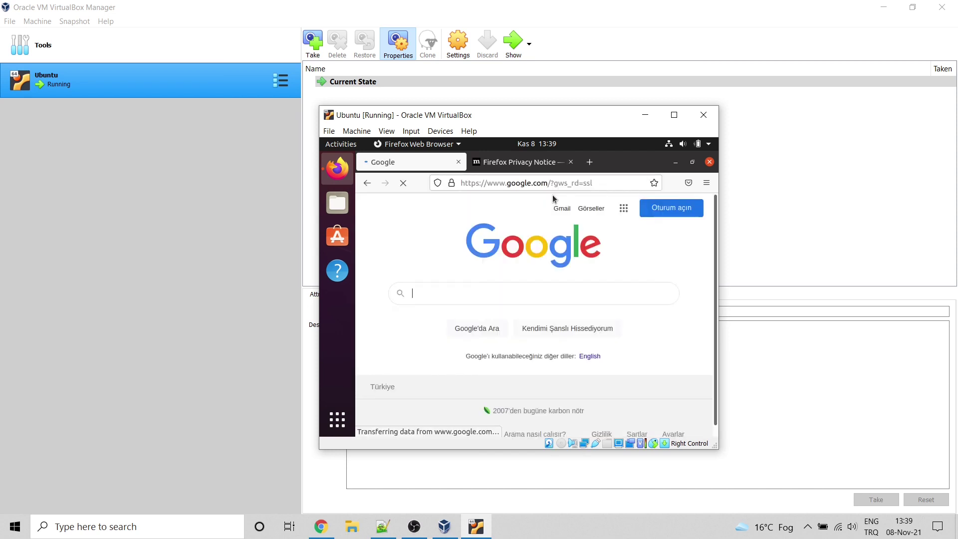
Step: Search Google for 'ubuntu' in the guest's Firefox
type("ubuntu")
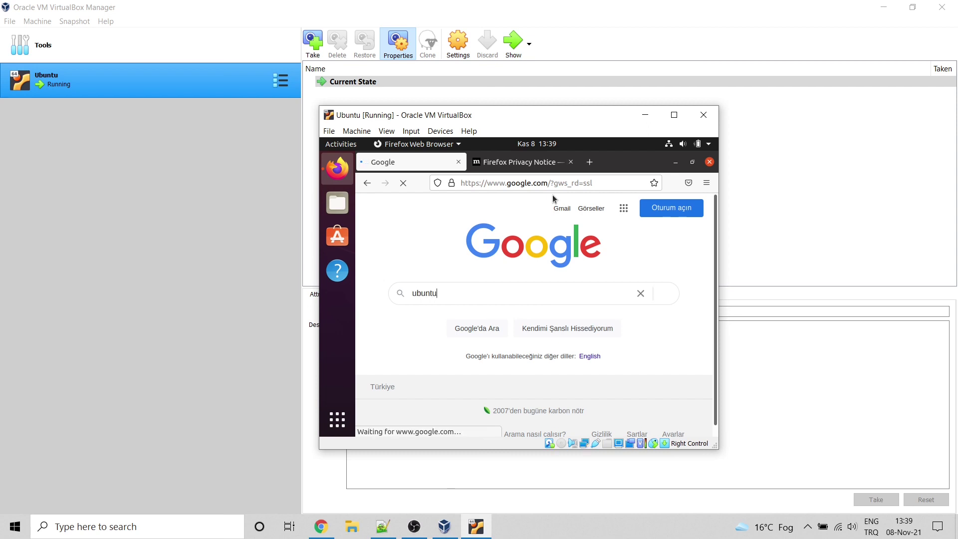
key("Return")
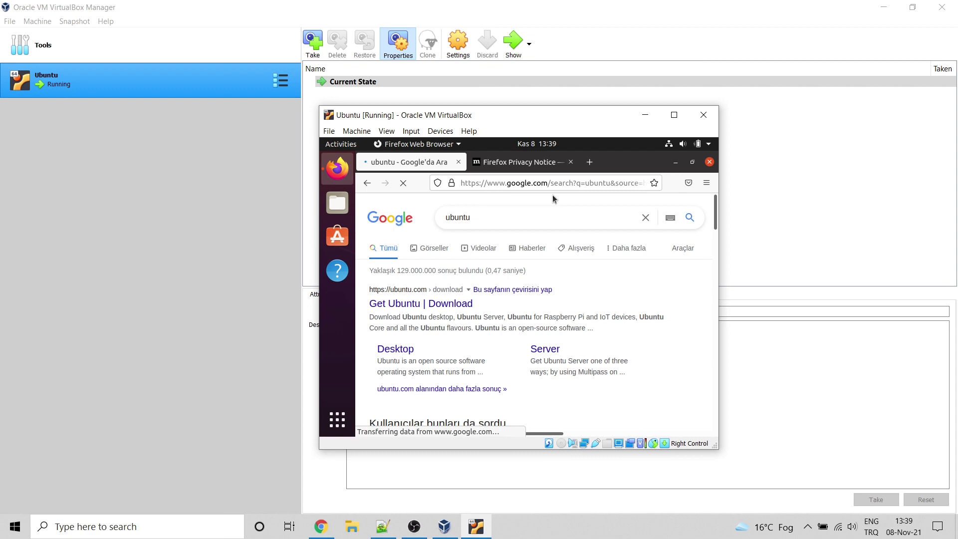
Step: Insert the Guest Additions CD image and close Firefox along with all its open tabs
left_click(439, 133)
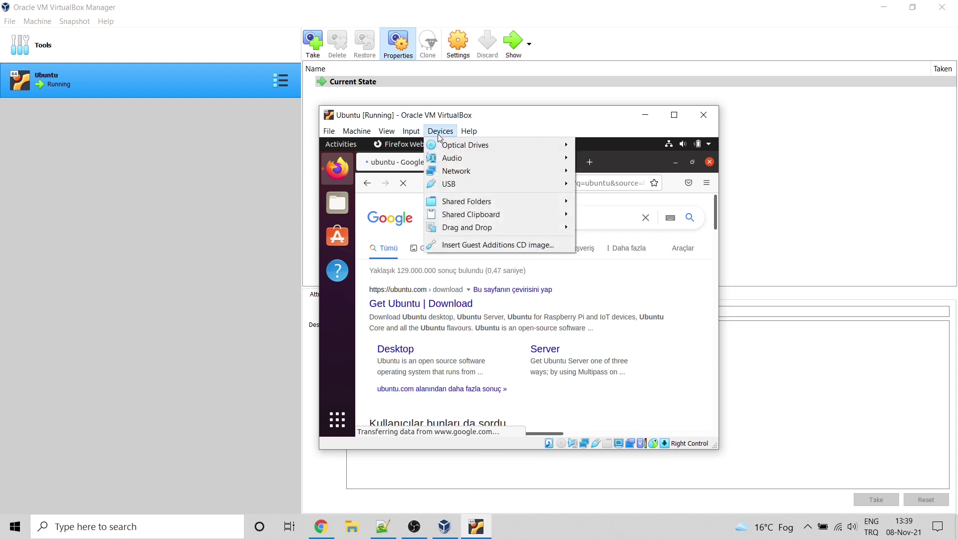
left_click(496, 244)
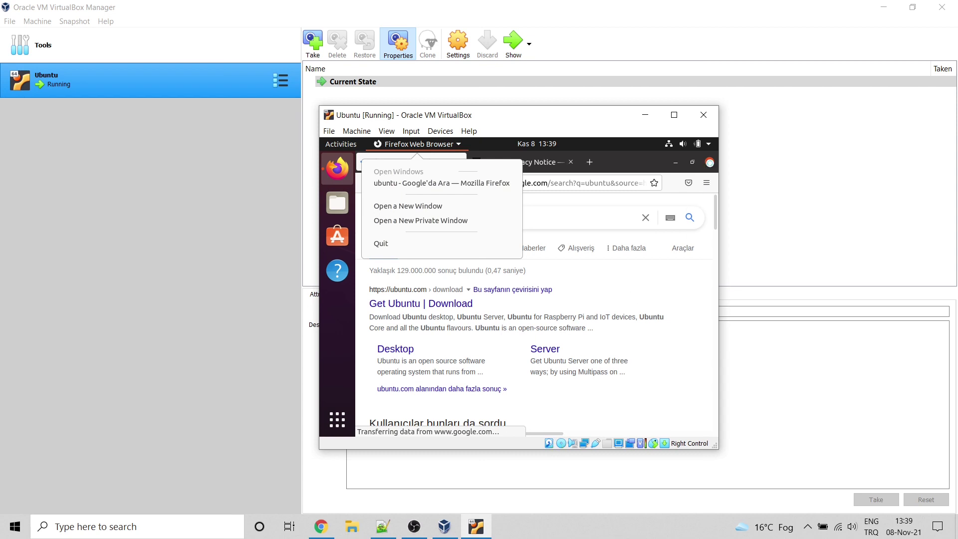
left_click(709, 162)
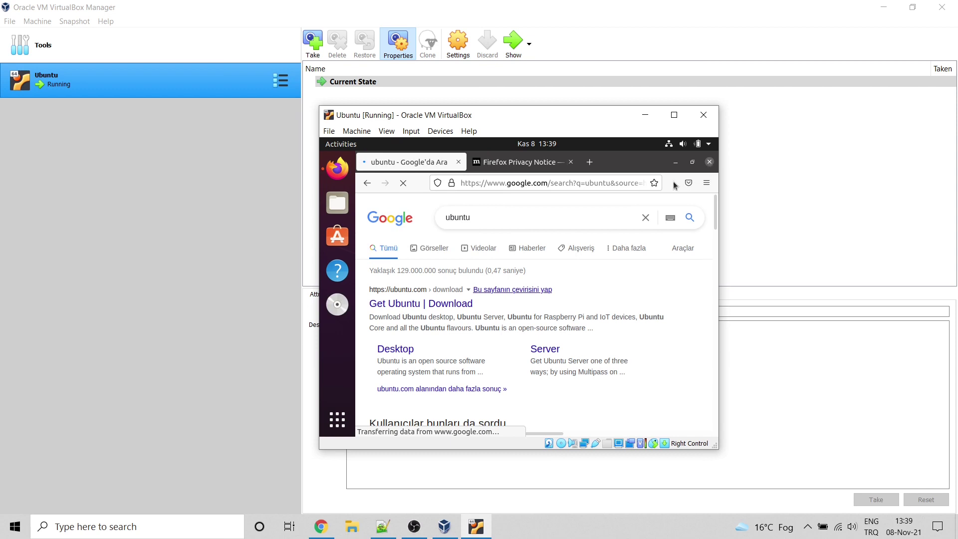
left_click(710, 163)
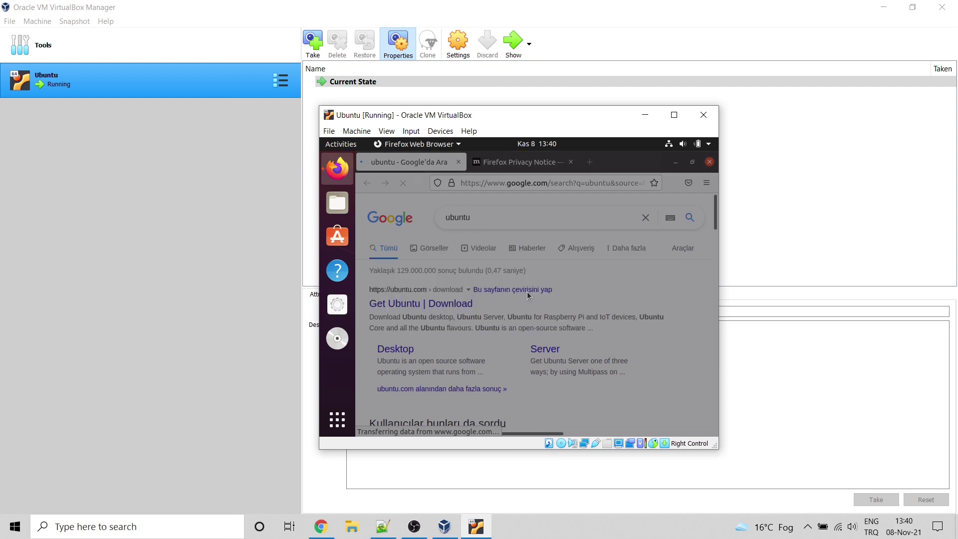
left_click(627, 256)
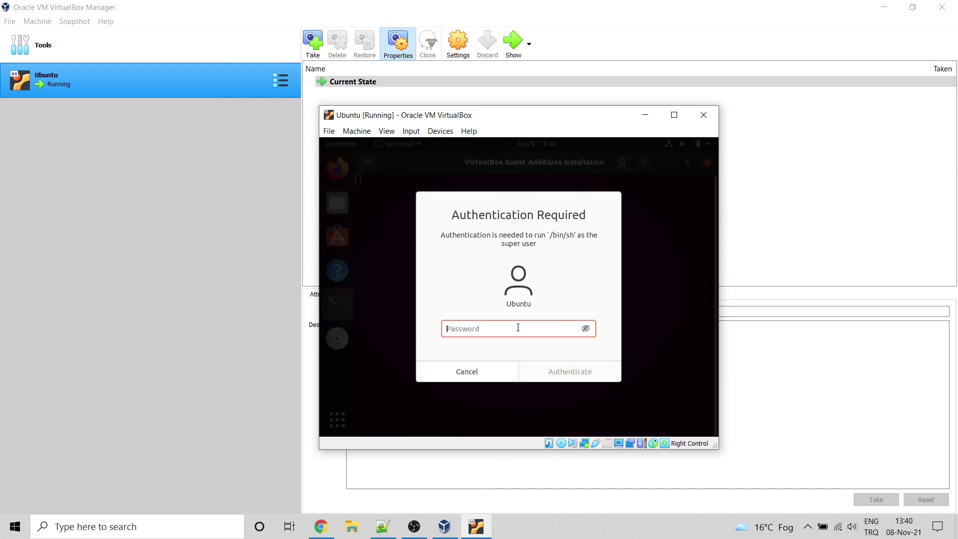
Step: Authenticate with the account password so the Guest Additions installer runs, then close its terminal
type("••••••")
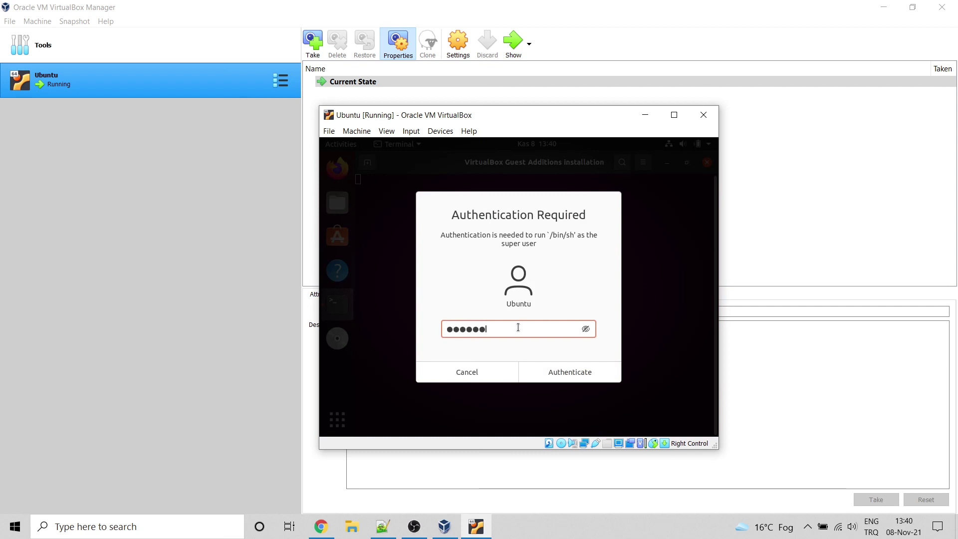
left_click(574, 376)
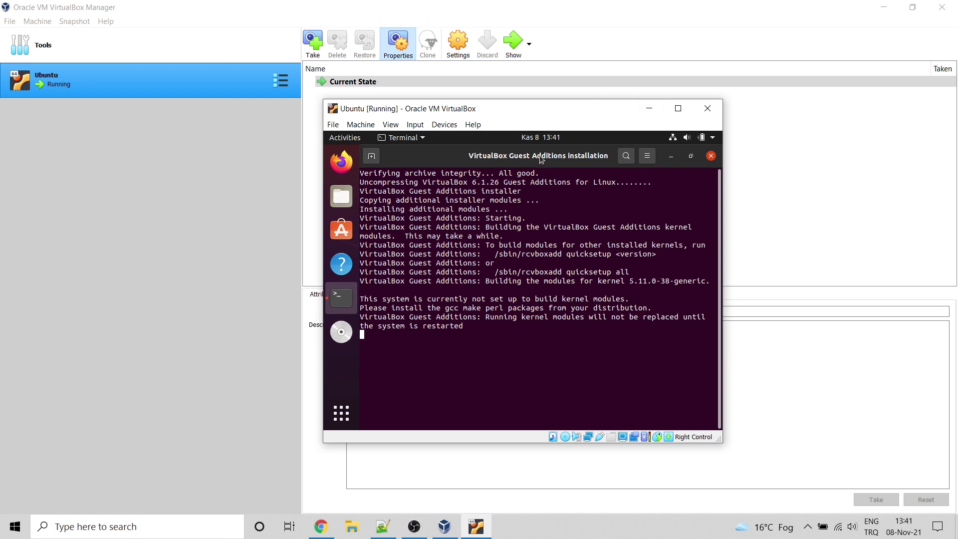
key("Return")
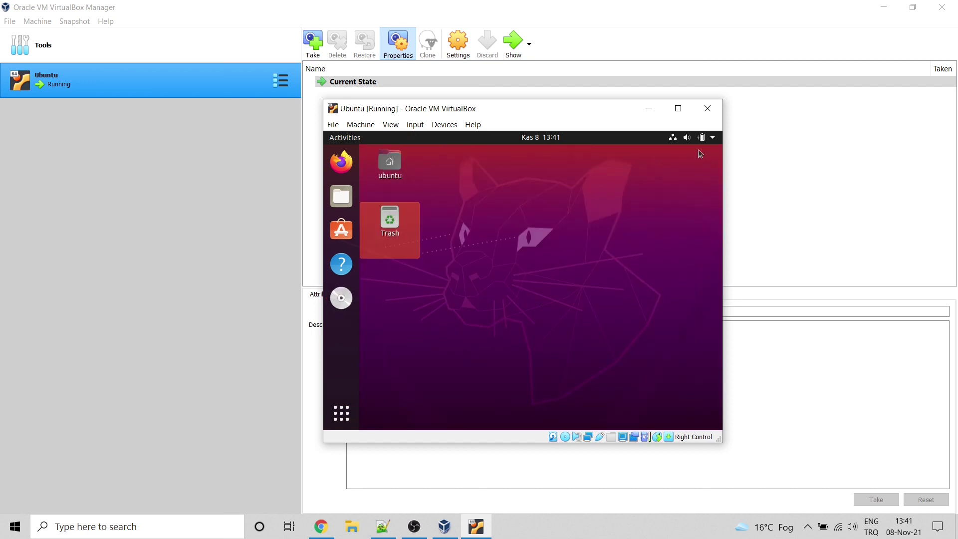
Step: Remove the Guest Additions disc from the virtual optical drive with Force Unmount
left_click(444, 125)
mouse_move(521, 142)
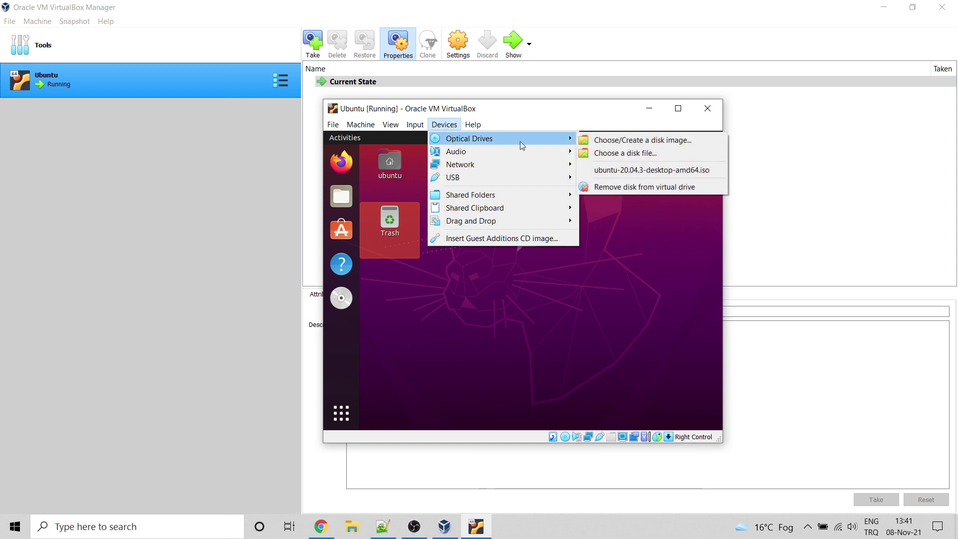
left_click(658, 188)
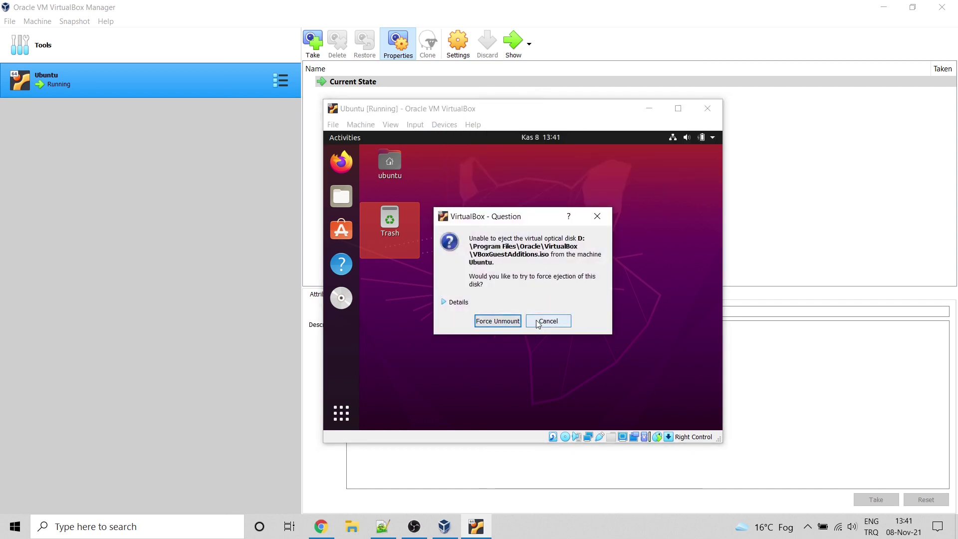
left_click(508, 325)
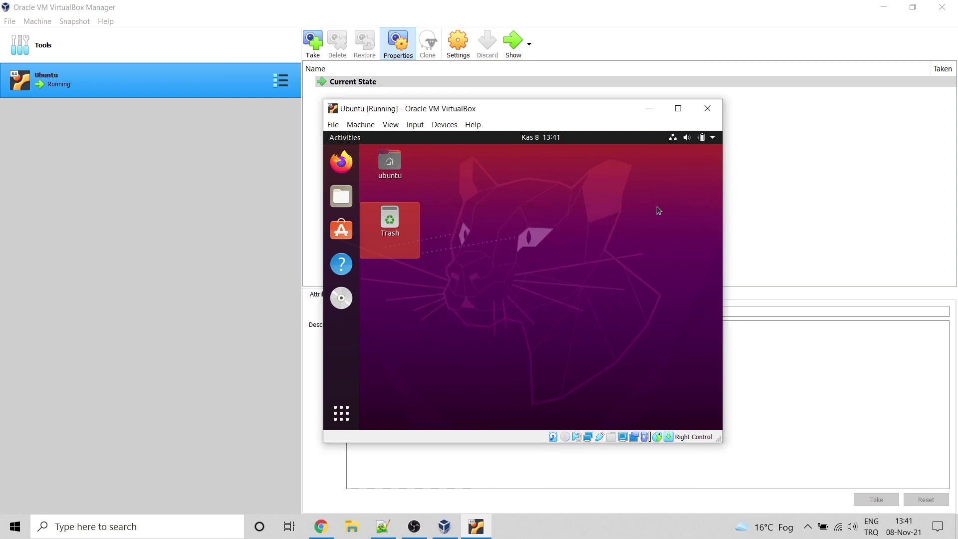
Step: Restart the Ubuntu guest from its Power Off / Log Out menu
left_click(714, 138)
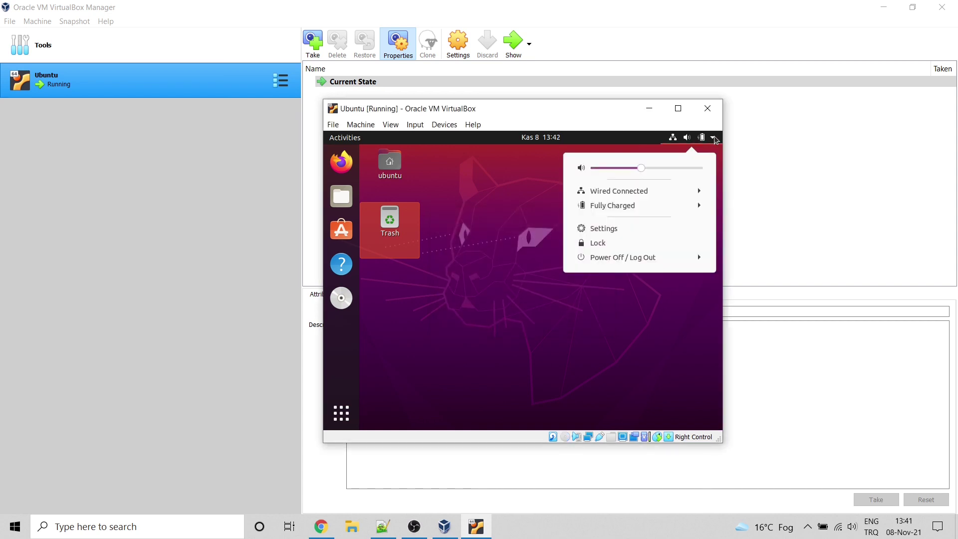
left_click(695, 258)
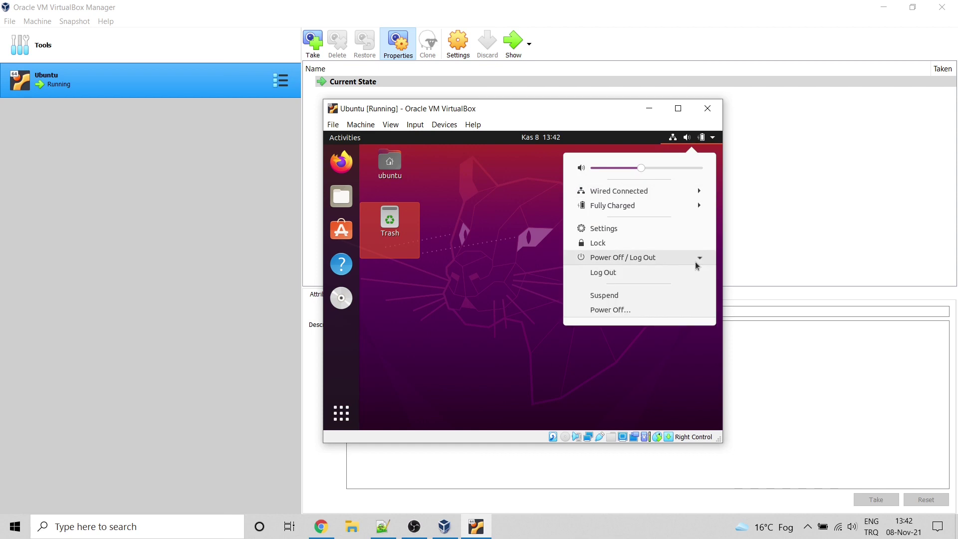
left_click(623, 310)
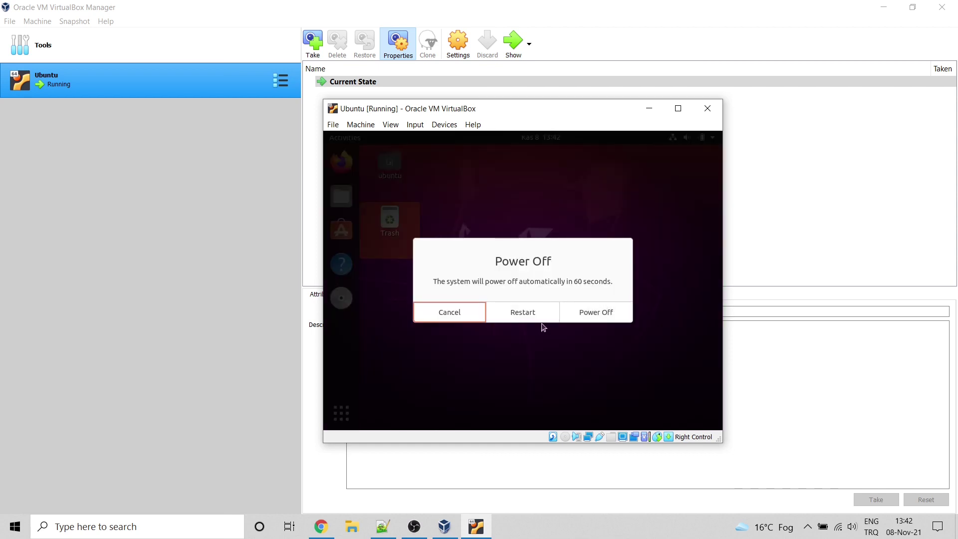
left_click(537, 316)
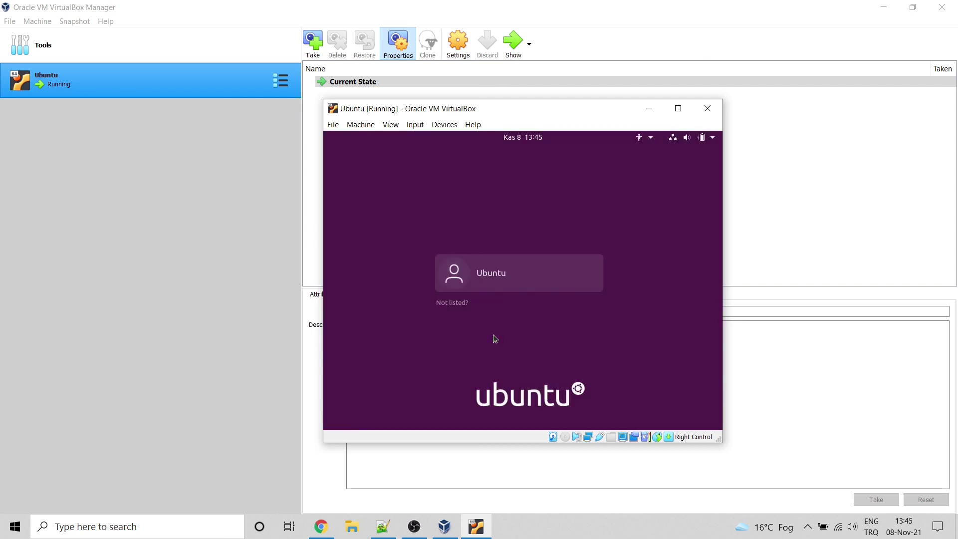
Step: Log back in to the Ubuntu account with its password
left_click(492, 275)
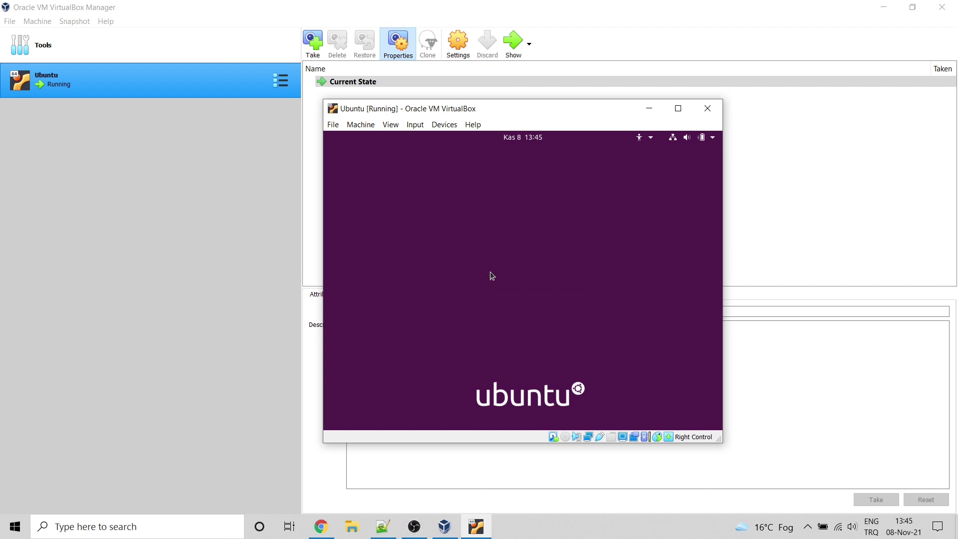
type("••••••")
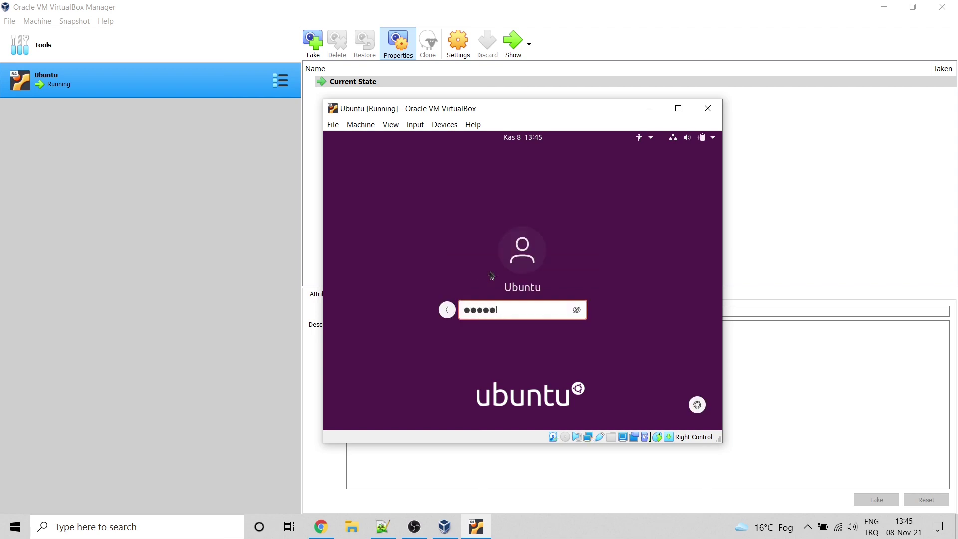
key("Return")
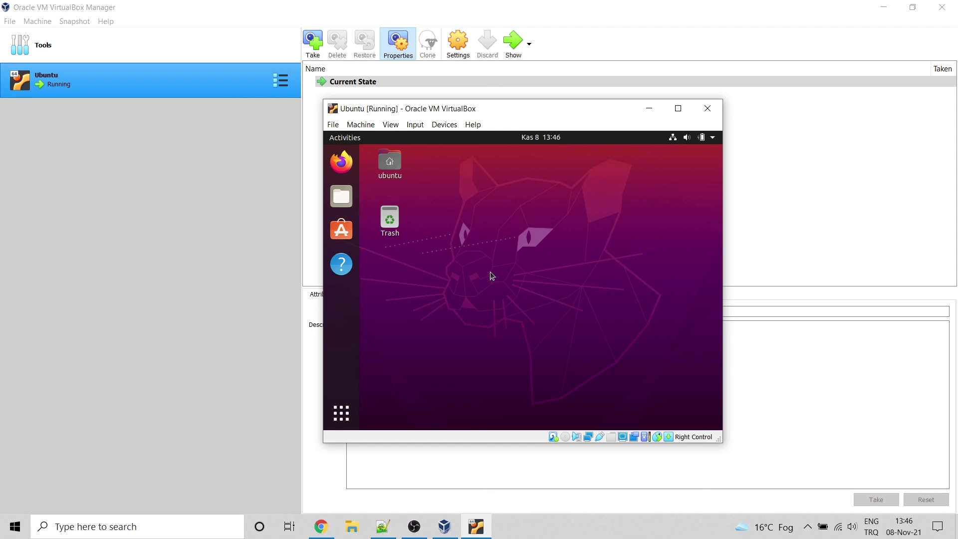
Step: Start a new VM snapshot named 'Ubuntu Installed'
left_click(319, 47)
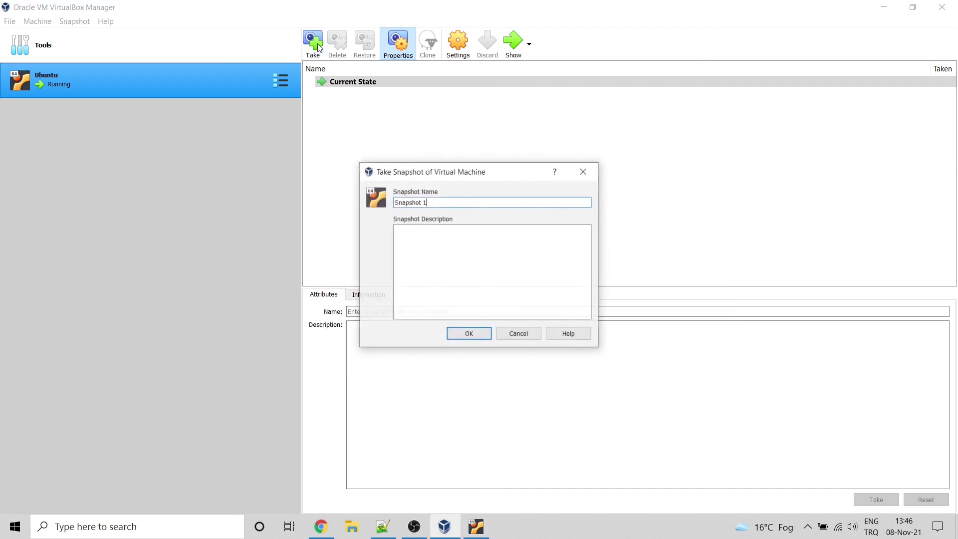
left_click_drag(435, 198, 360, 207)
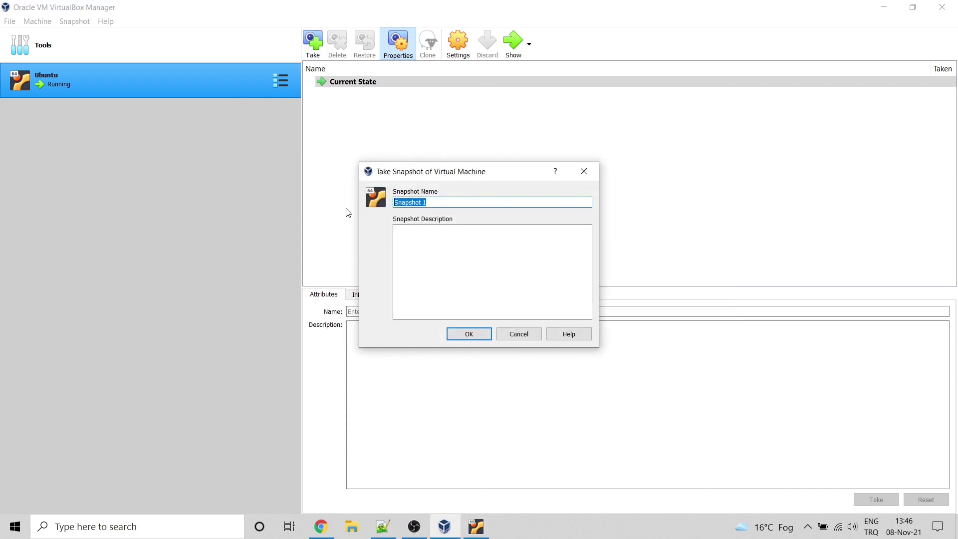
type("Ubuntu Installed")
Step: Describe the snapshot with the login username, password and 'Guest Adds. are installed', then save it
left_click(479, 249)
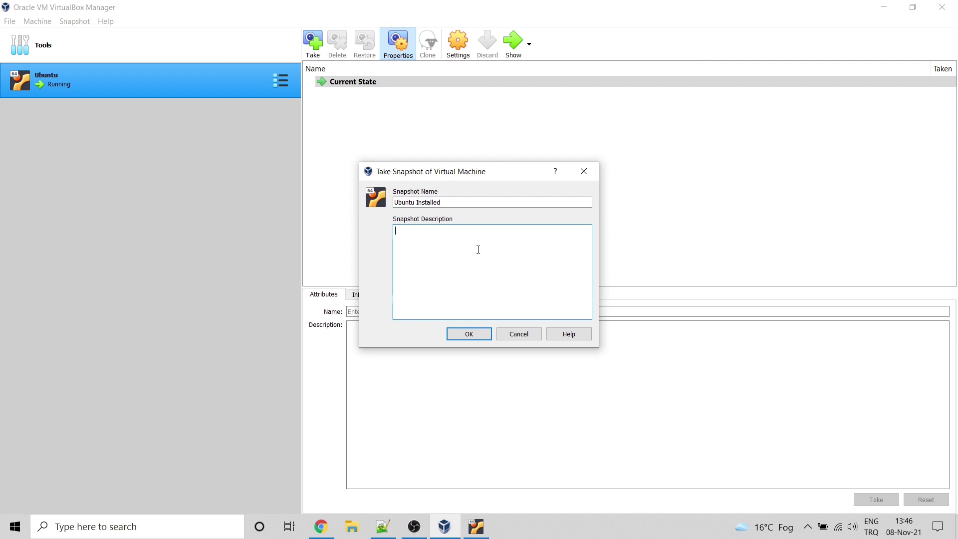
type("User")
key("BackSpace")
key("BackSpace")
type("e")
key("BackSpace")
key("BackSpace")
type("sername: UubuntuPassword: unbbuntuGuest Adds.")
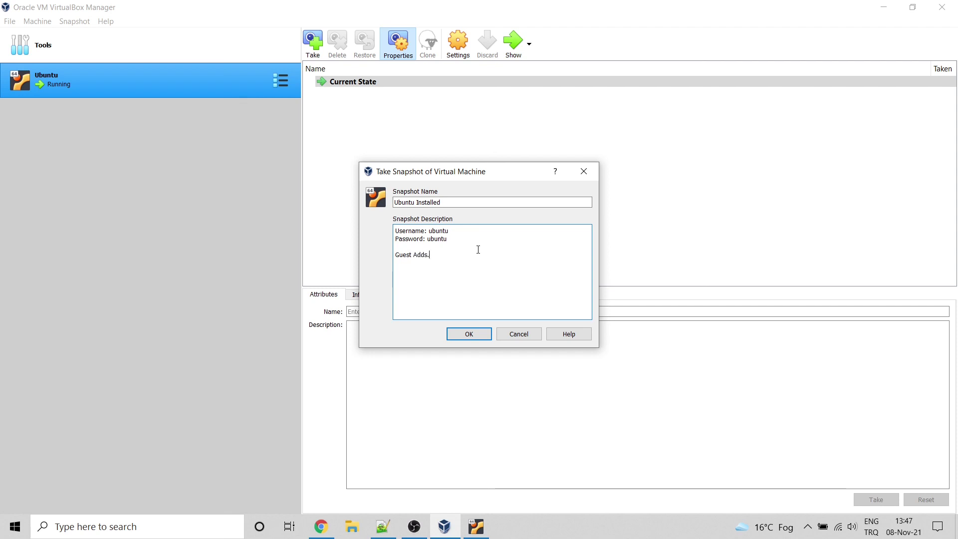
type(" are installed.")
left_click(469, 332)
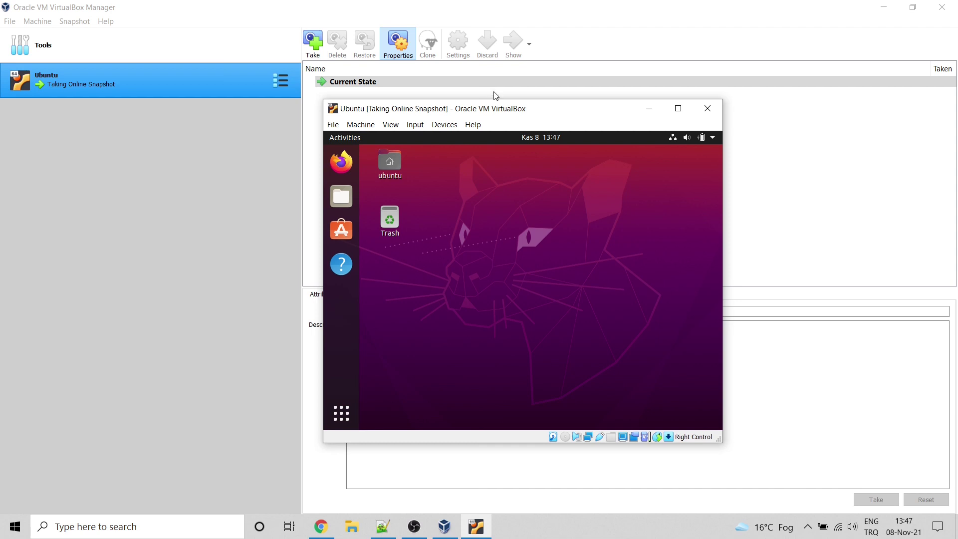
left_click_drag(497, 113, 717, 66)
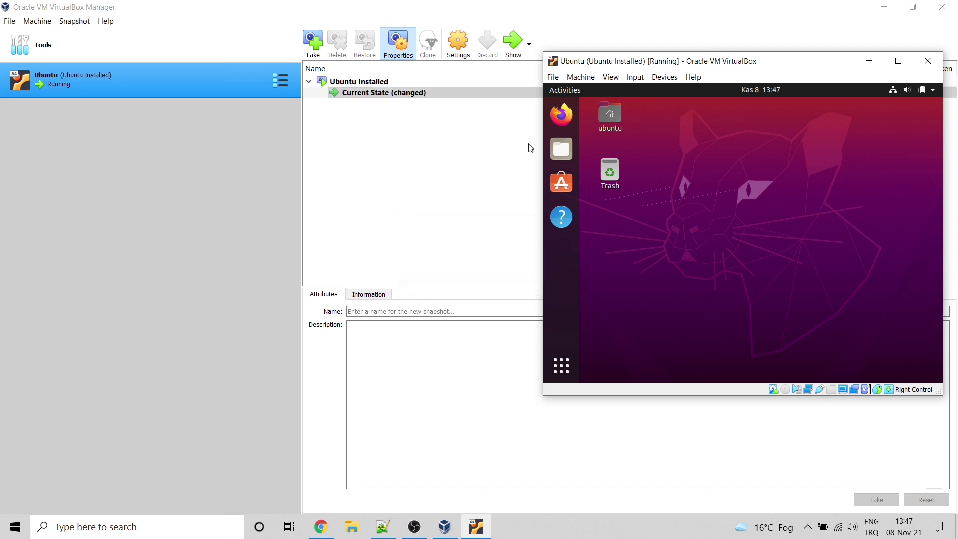
Step: Compare the Ubuntu Installed snapshot's details with Current State, then bring the VM window forward
left_click(372, 85)
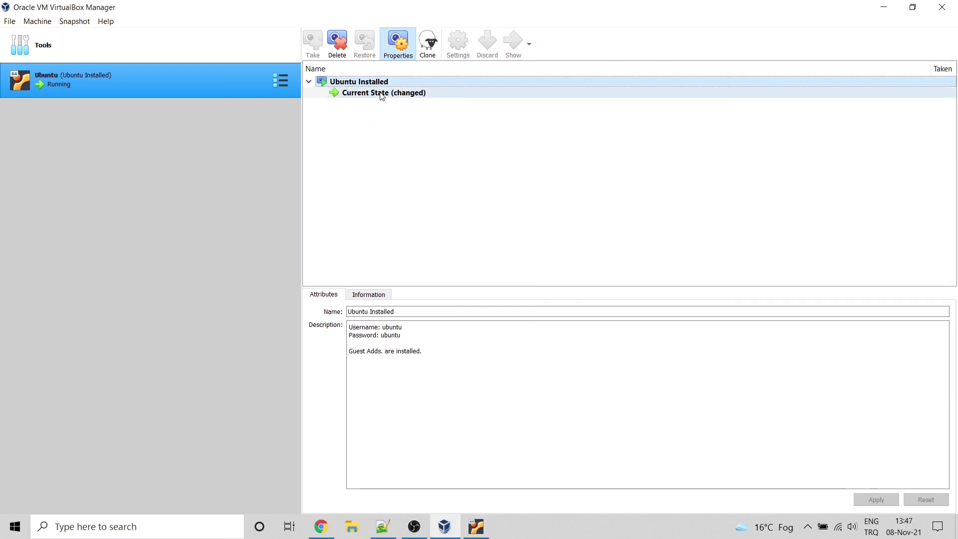
left_click(381, 93)
left_click(371, 85)
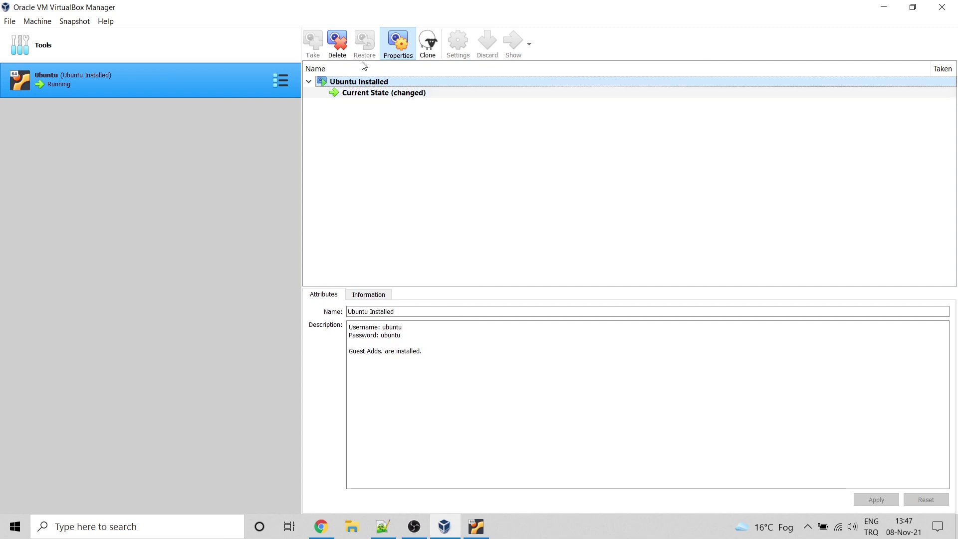
left_click(362, 92)
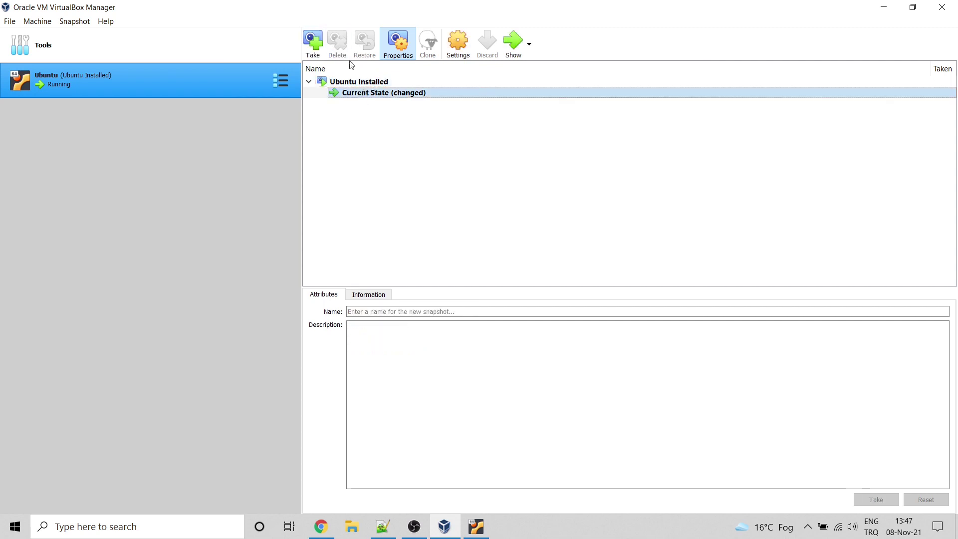
left_click(346, 82)
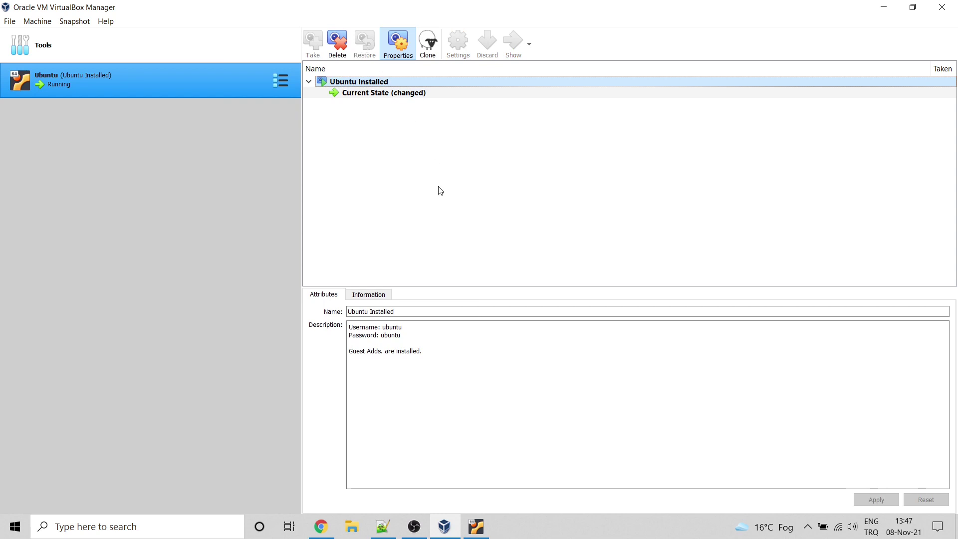
left_click(476, 526)
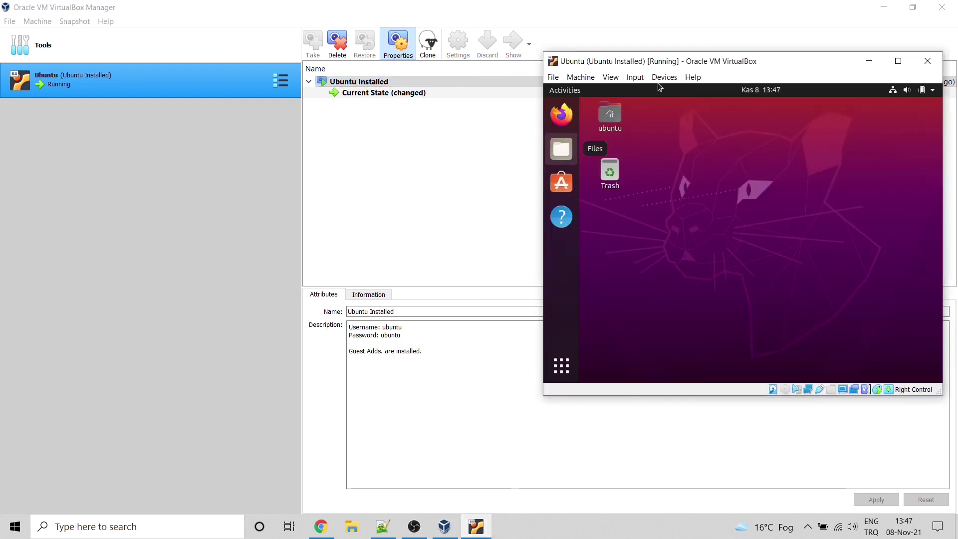
left_click_drag(711, 58, 596, 78)
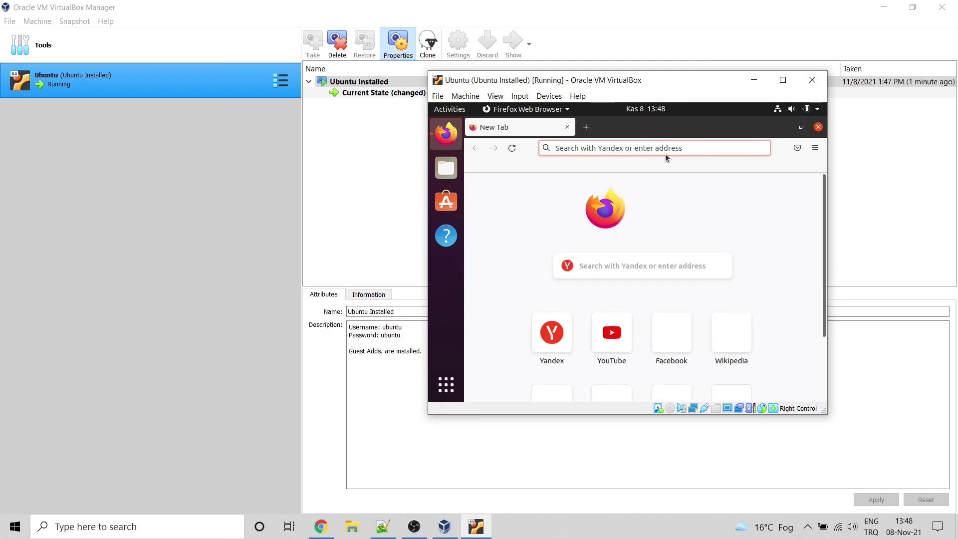
Step: Save the Ubuntu VM's state on close, then restore the Ubuntu Installed snapshot without snapshotting current state
left_click(812, 81)
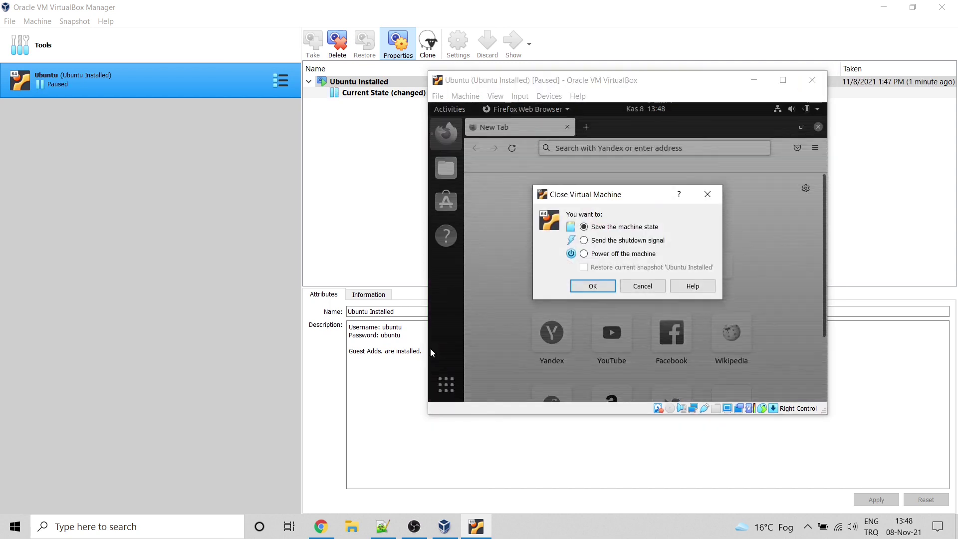
left_click(586, 284)
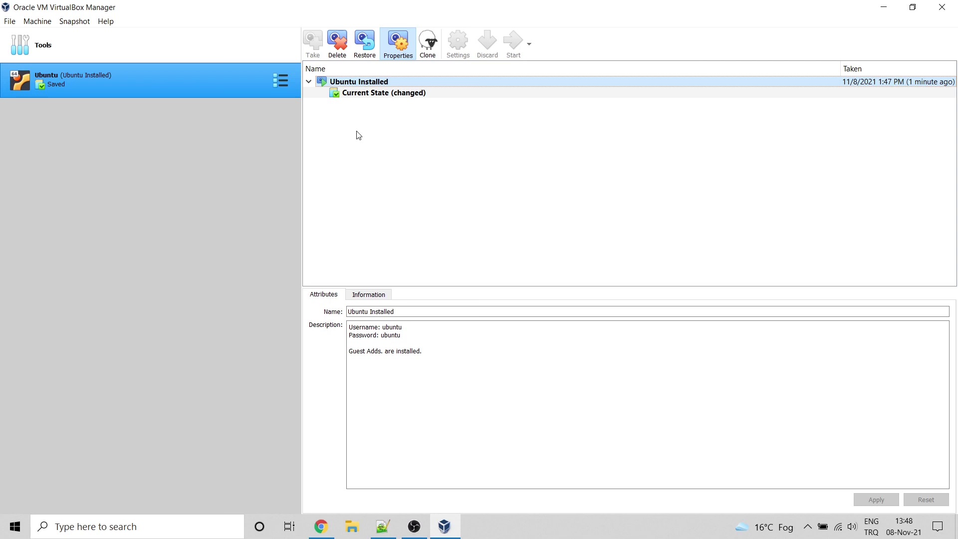
left_click(370, 48)
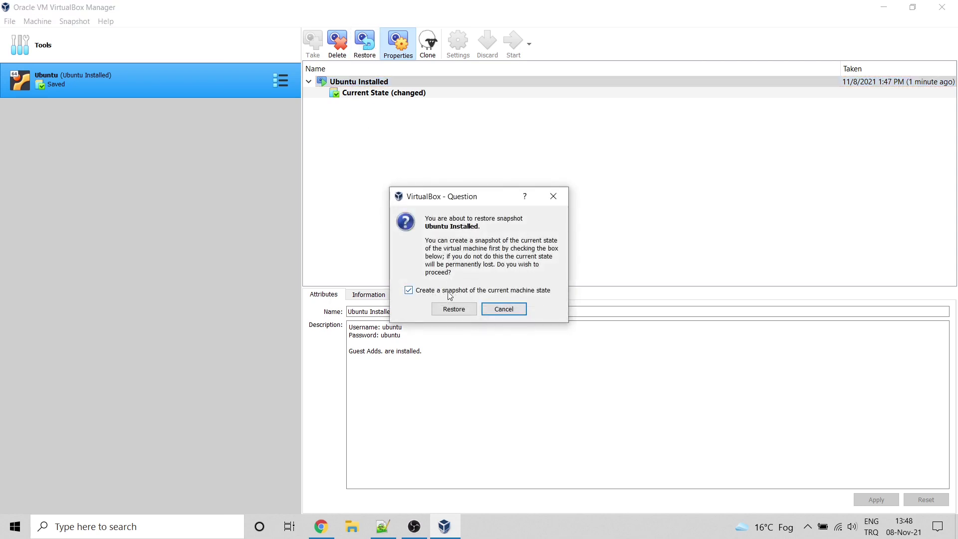
left_click(485, 292)
left_click(461, 310)
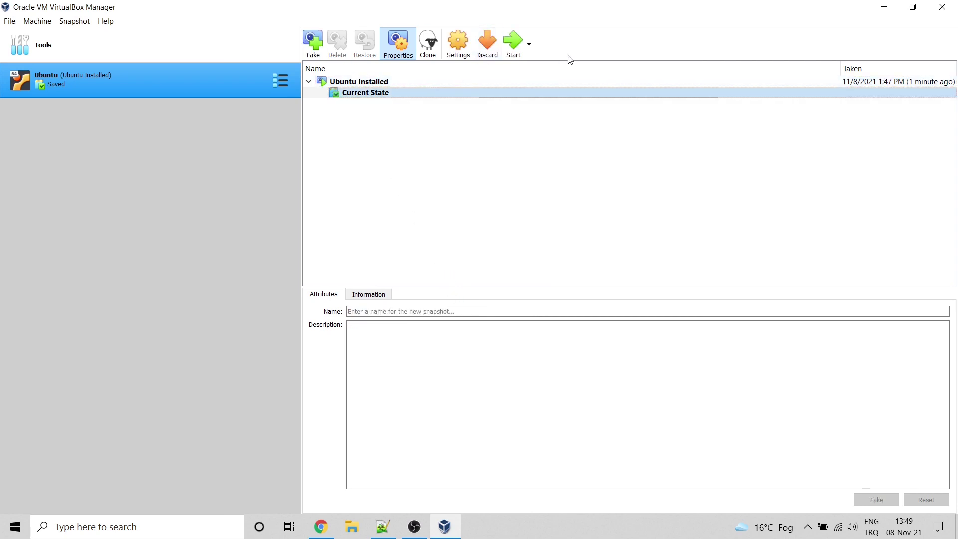
Step: Boot the restored Ubuntu VM back to its plain desktop
left_click(509, 44)
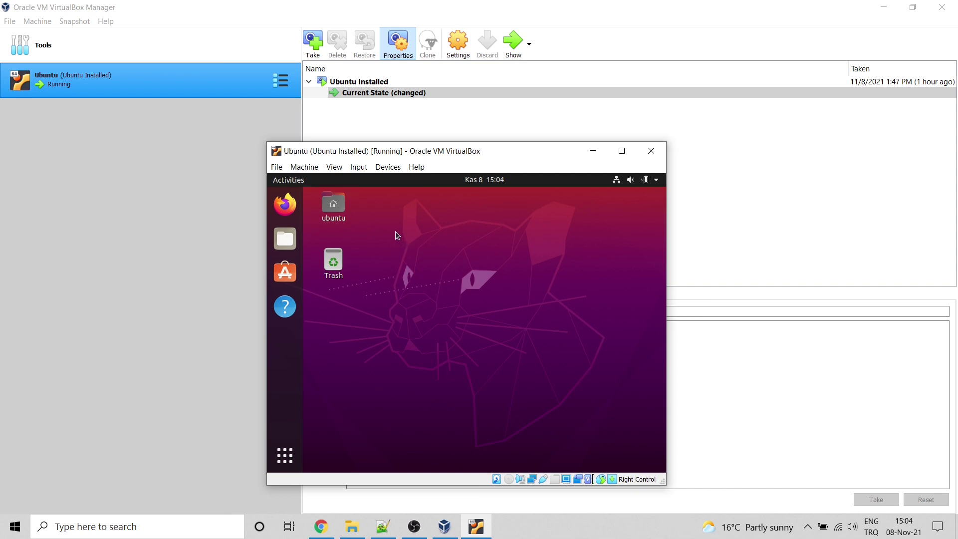
Step: Open the guest's Displays settings and browse the available screen resolutions
left_click(291, 458)
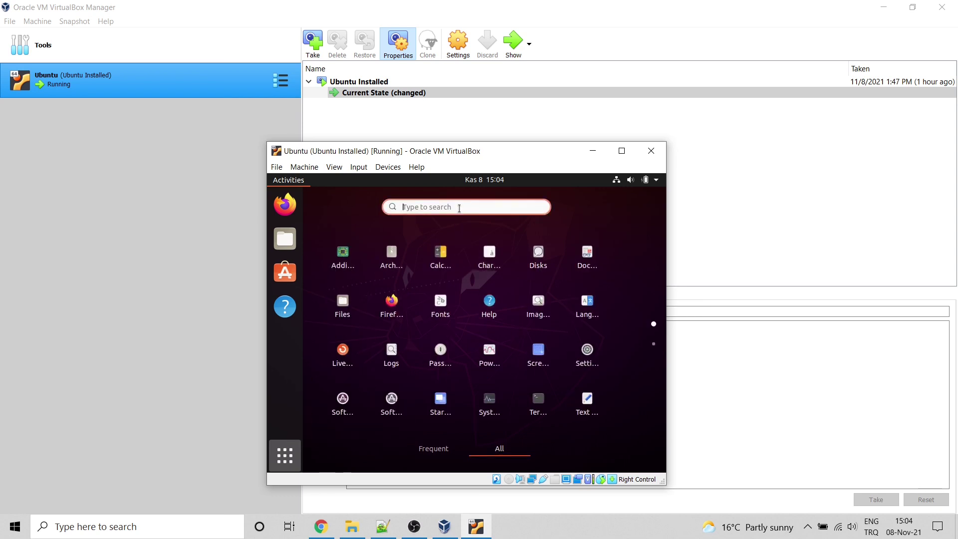
type("dis")
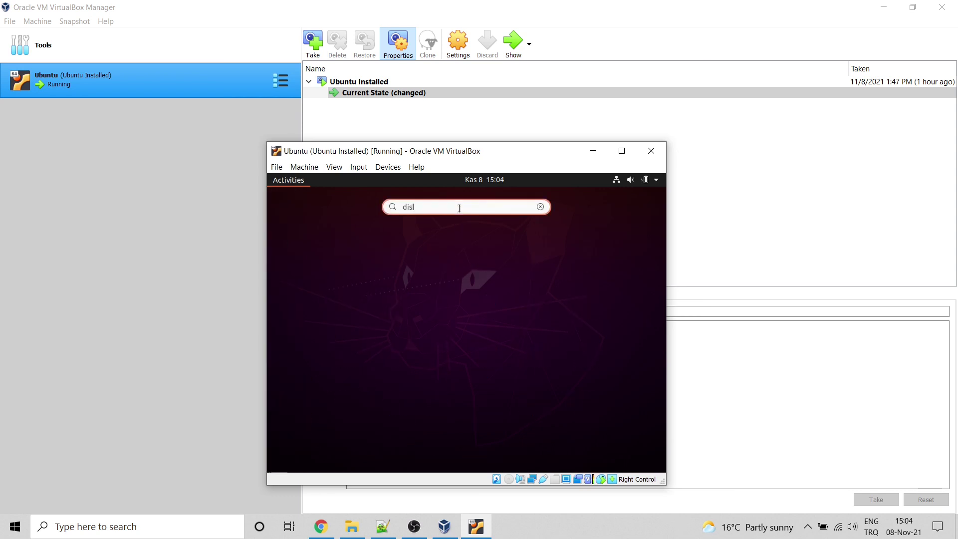
type("play")
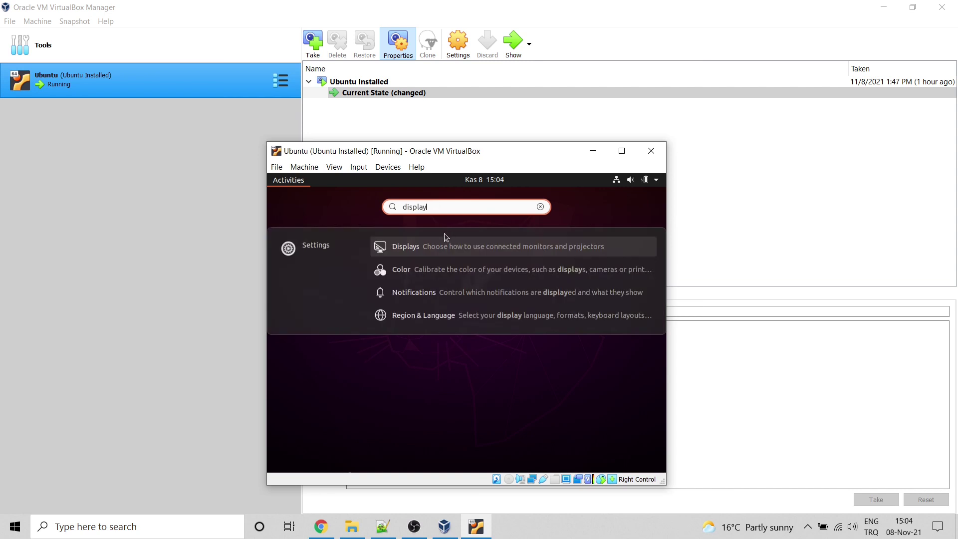
left_click(444, 244)
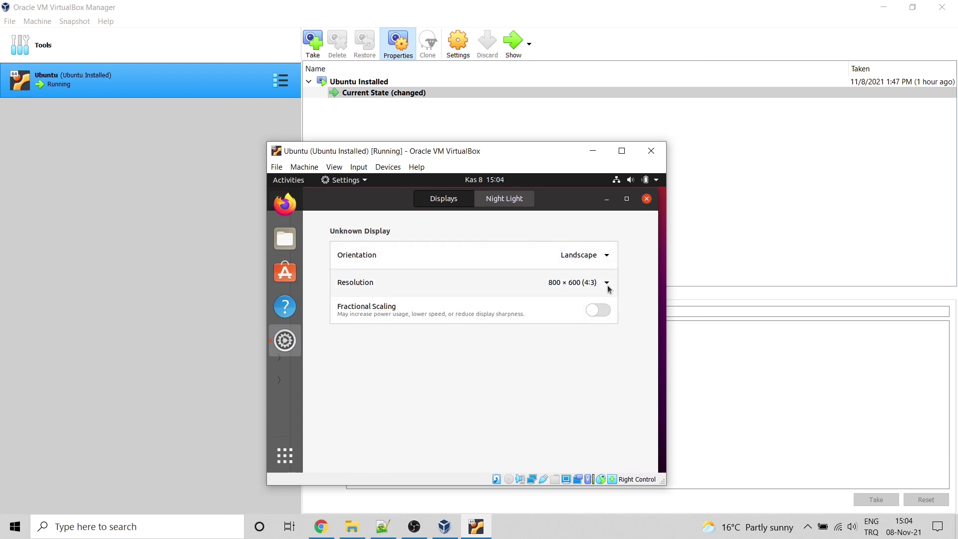
left_click(607, 283)
scroll(599, 406, "down", 5)
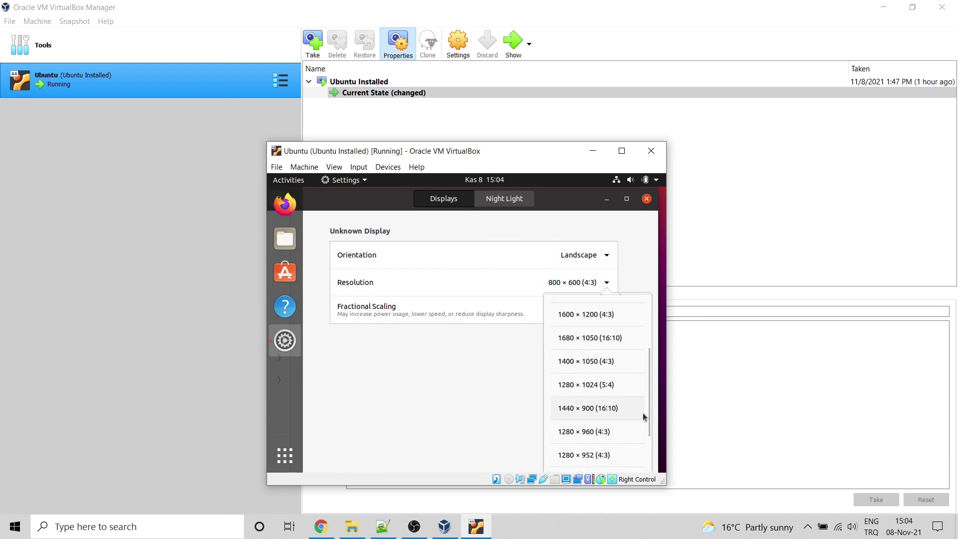
left_click_drag(650, 413, 647, 447)
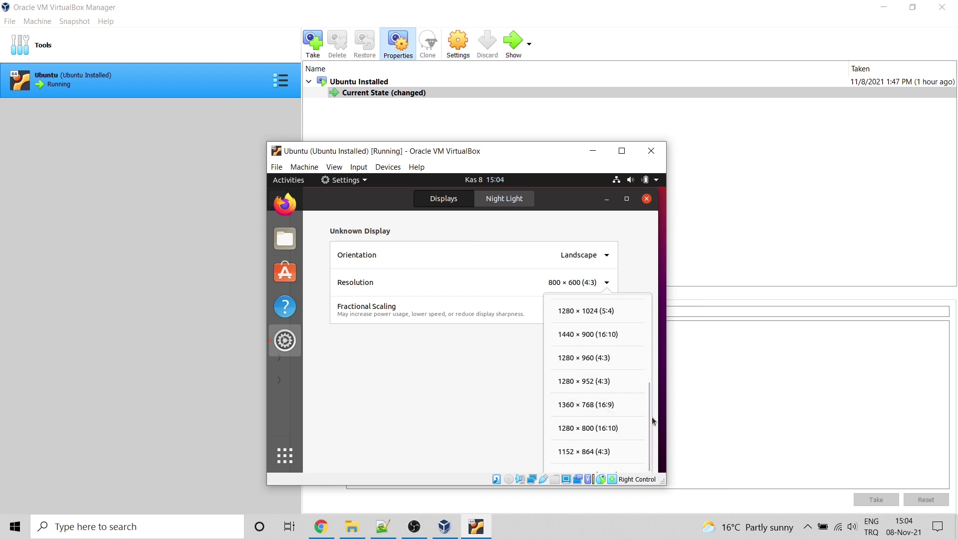
left_click(557, 221)
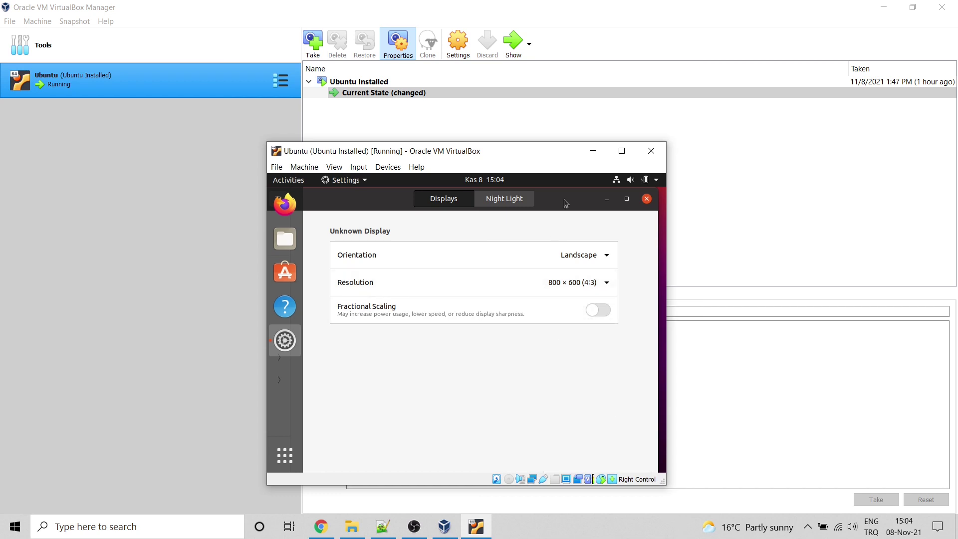
Step: Set the guest resolution to 1024 × 768, keep the changes, and close Settings
left_click(597, 282)
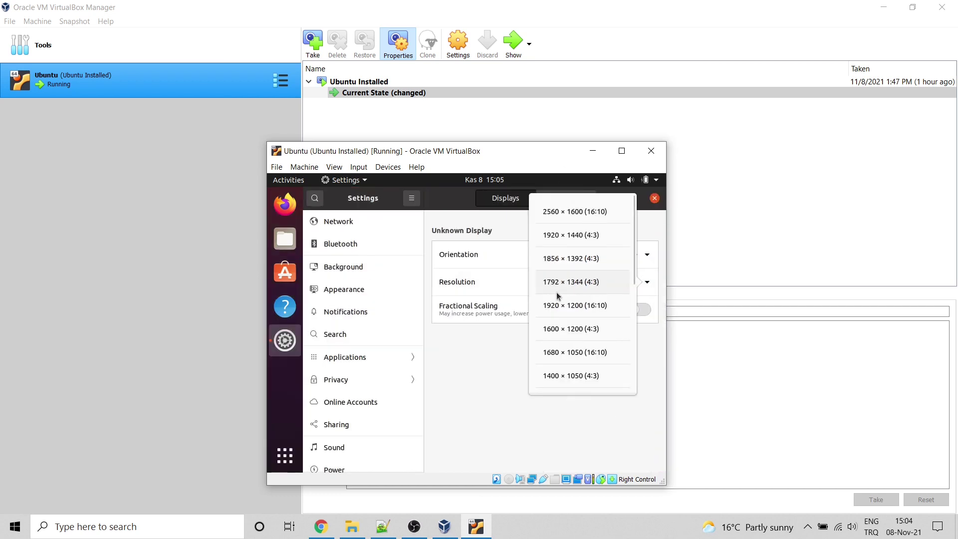
scroll(594, 330, "down", 5)
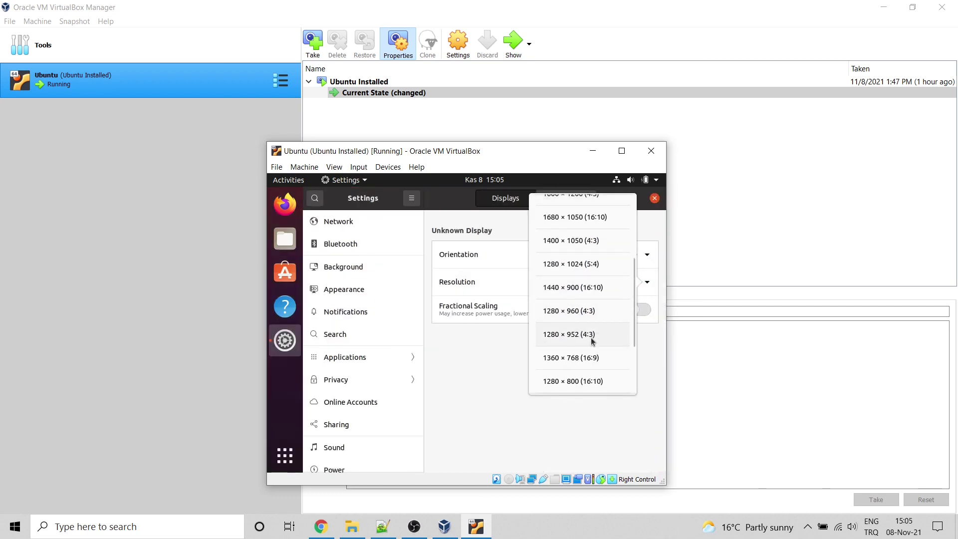
scroll(591, 337, "up", 5)
scroll(590, 337, "down", 8)
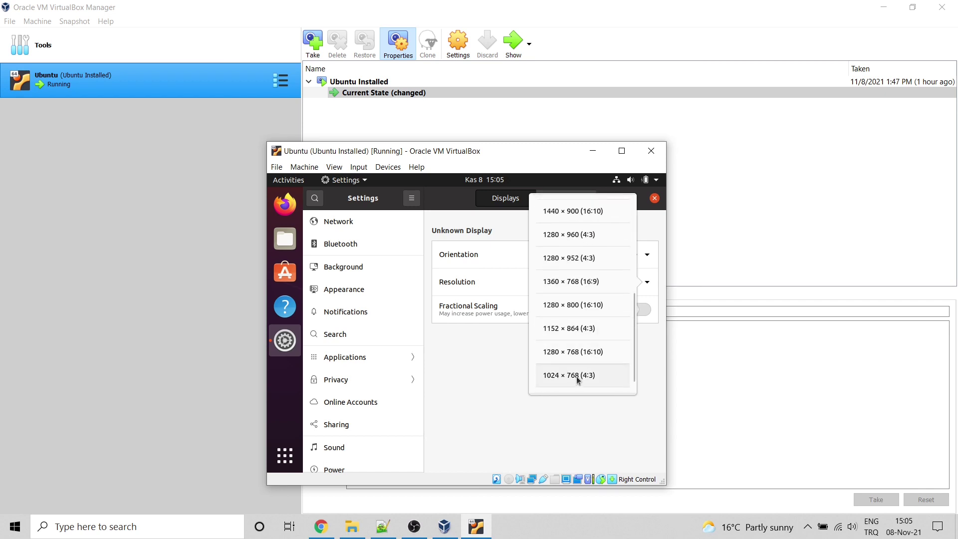
left_click(576, 376)
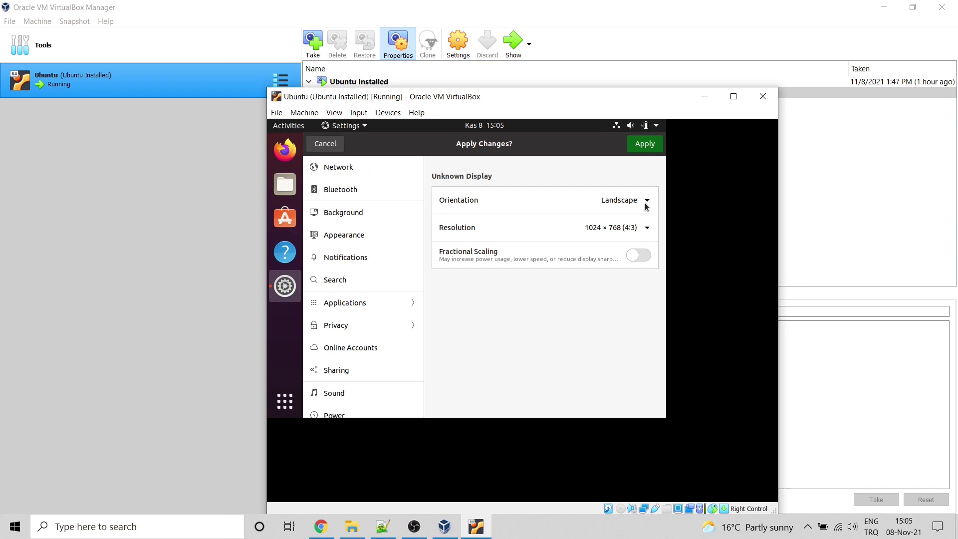
left_click(643, 145)
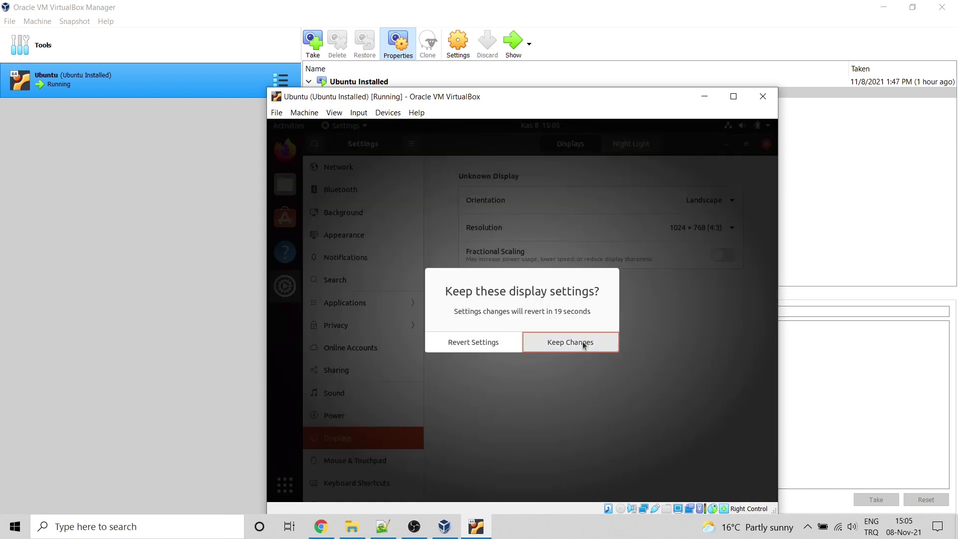
left_click(583, 341)
left_click_drag(516, 97, 465, 50)
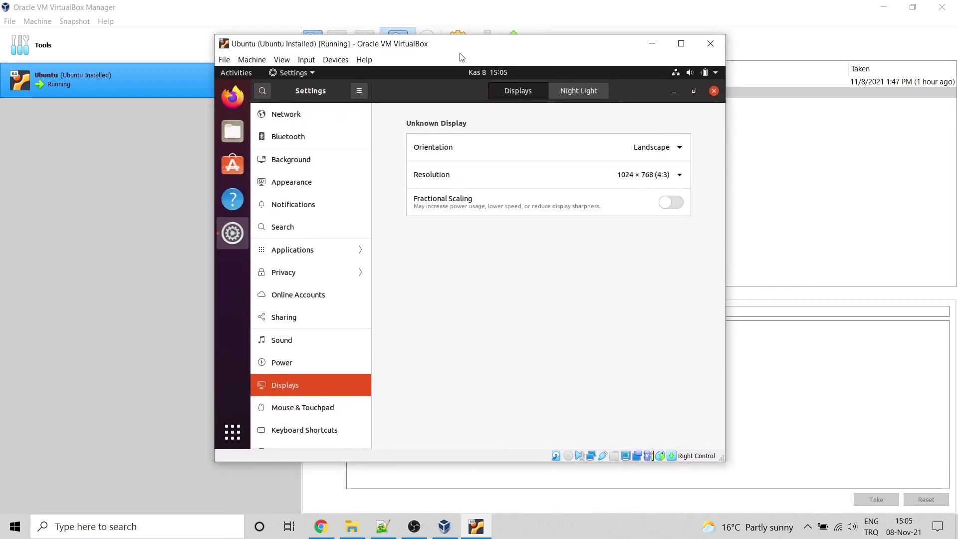
left_click(714, 92)
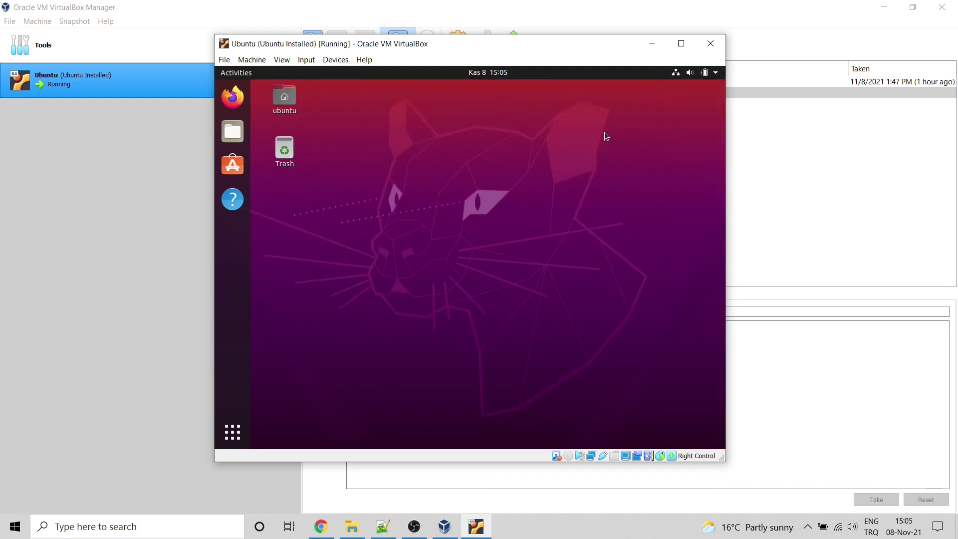
Step: Open a terminal on the guest desktop and run sudo apt update
right_click(399, 187)
left_click(423, 265)
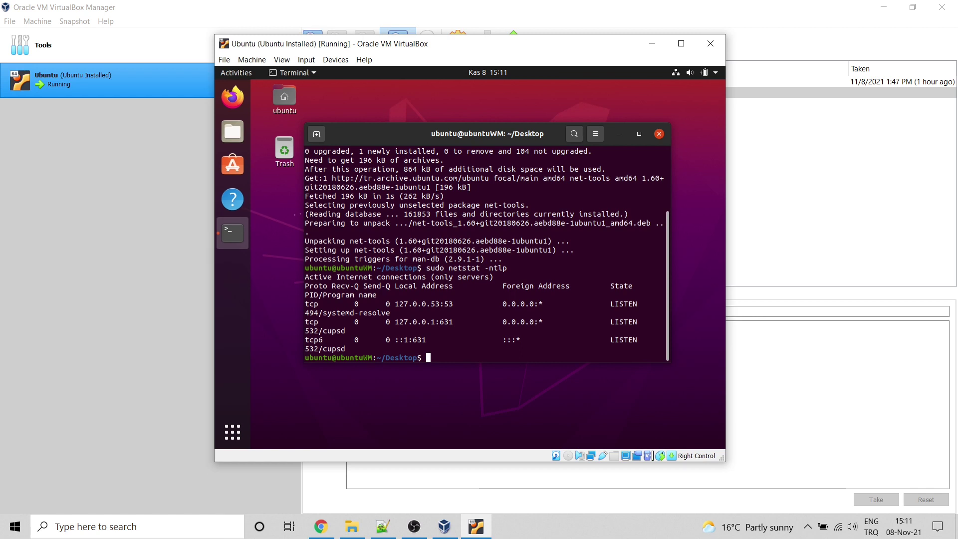
type("sudo apt update")
key("Return")
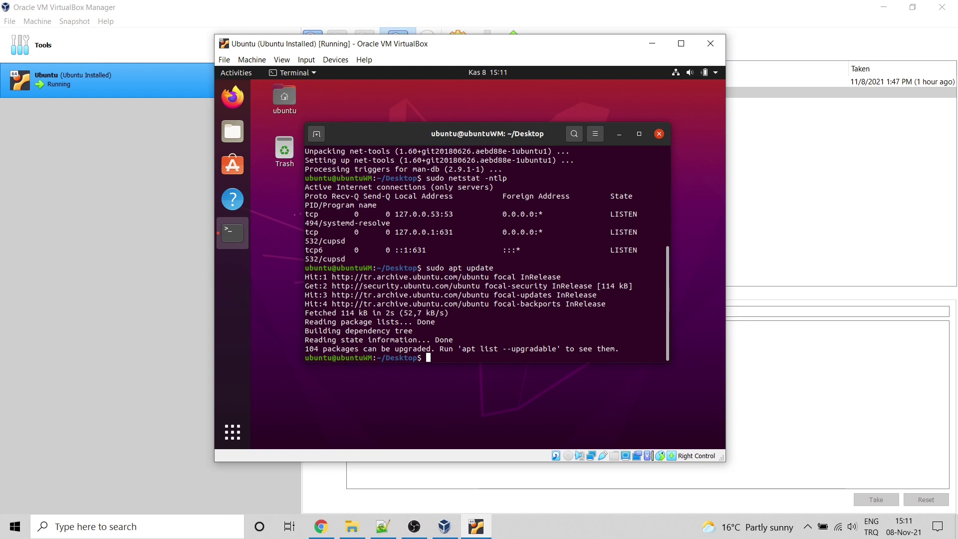
Step: Run sudo apt upgrade and confirm with Y to install the package upgrades
key("Up")
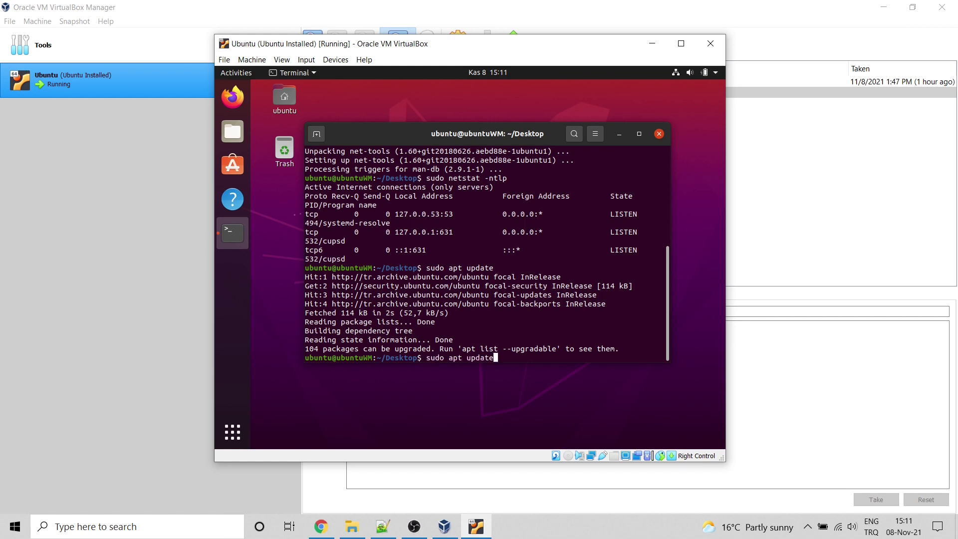
key("BackSpace")
key("BackSpace")
key("BackSpace")
key("BackSpace")
type("grade")
key("Return")
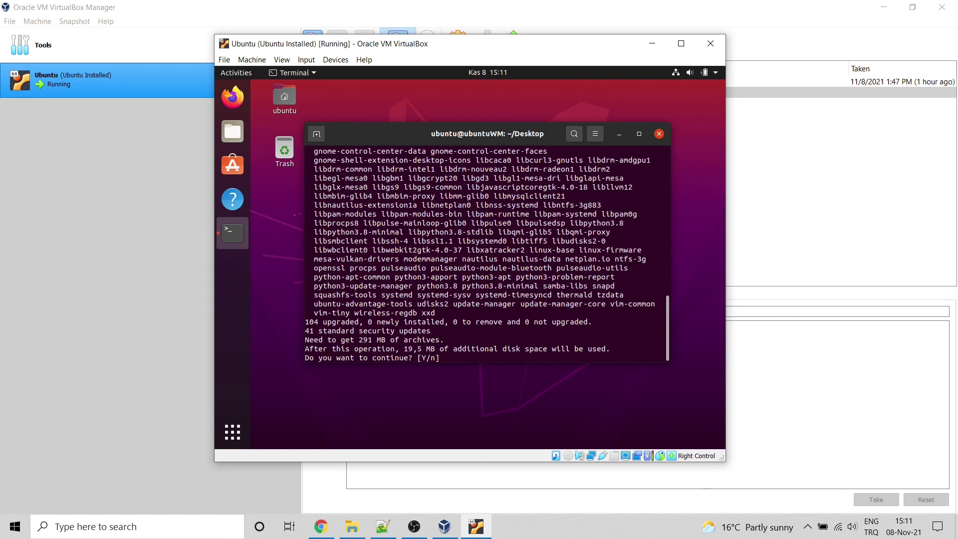
type("Y")
key("Return")
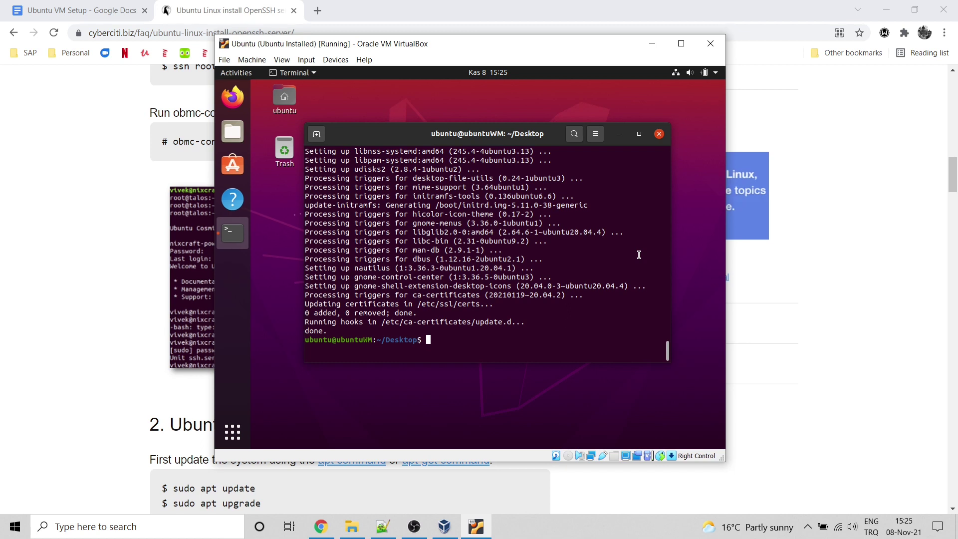
Step: Install openssh-server with sudo apt, answering y, then enter sudo service ssh status
type("sudo apt install openssh-server")
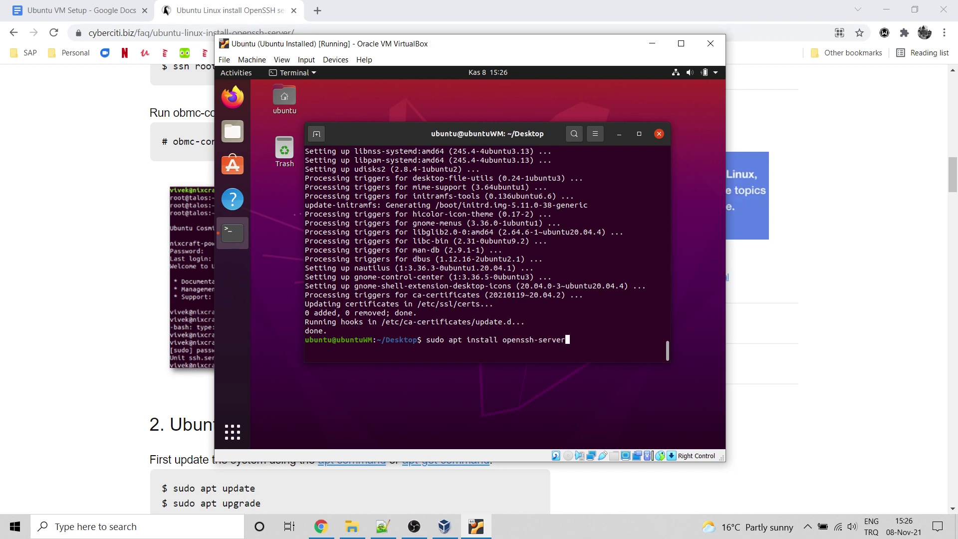
key("Return")
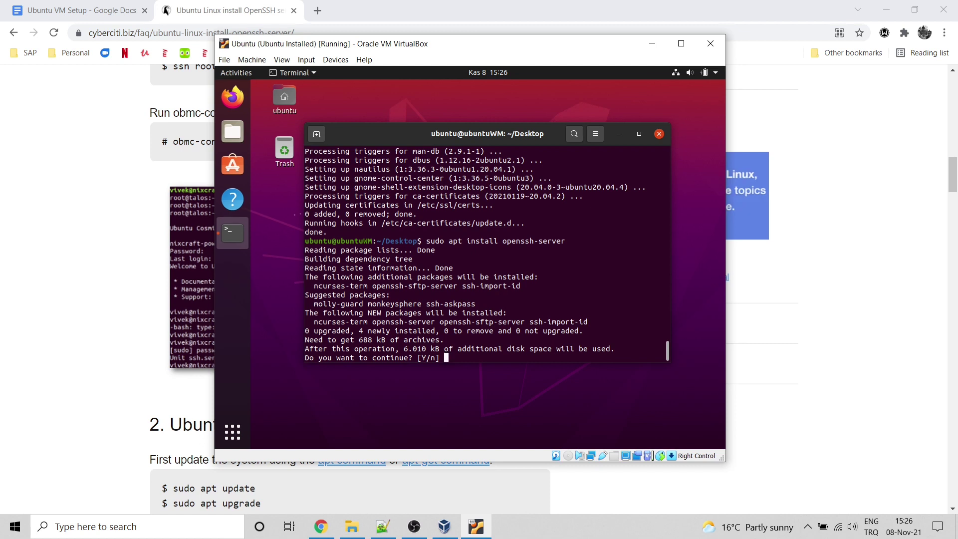
type("y")
key("Return")
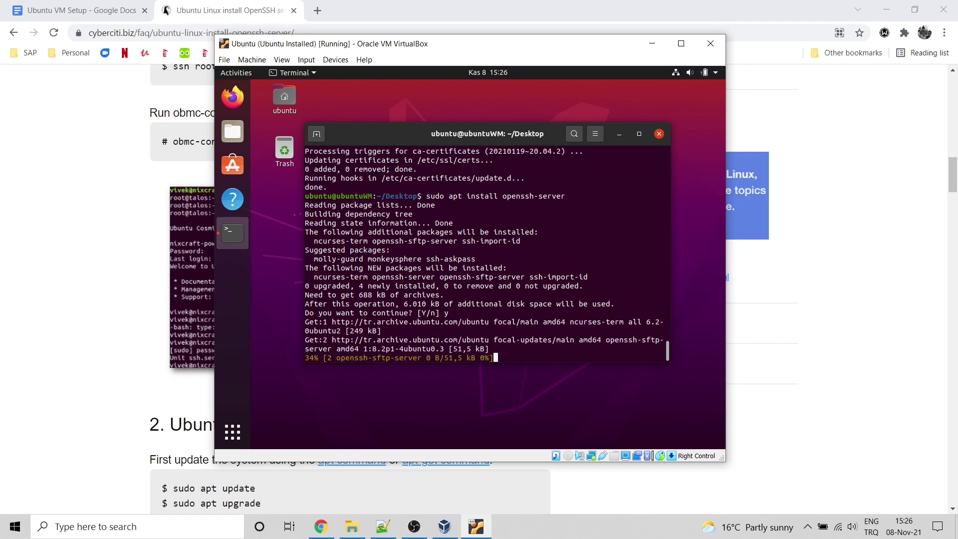
type("sud")
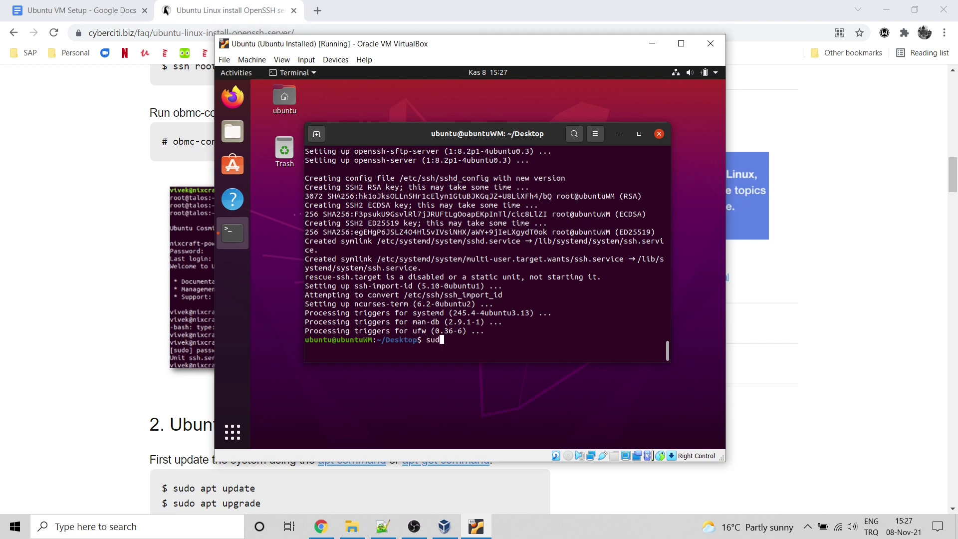
type("o service ssh status")
Step: Check that the ssh service is running, then allow SSH through ufw
key("Return")
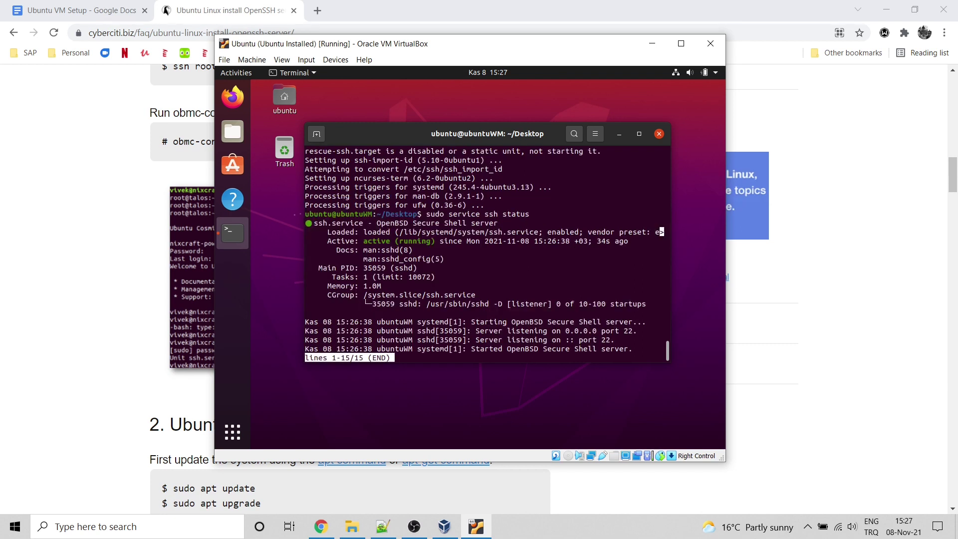
key("q")
key("Return")
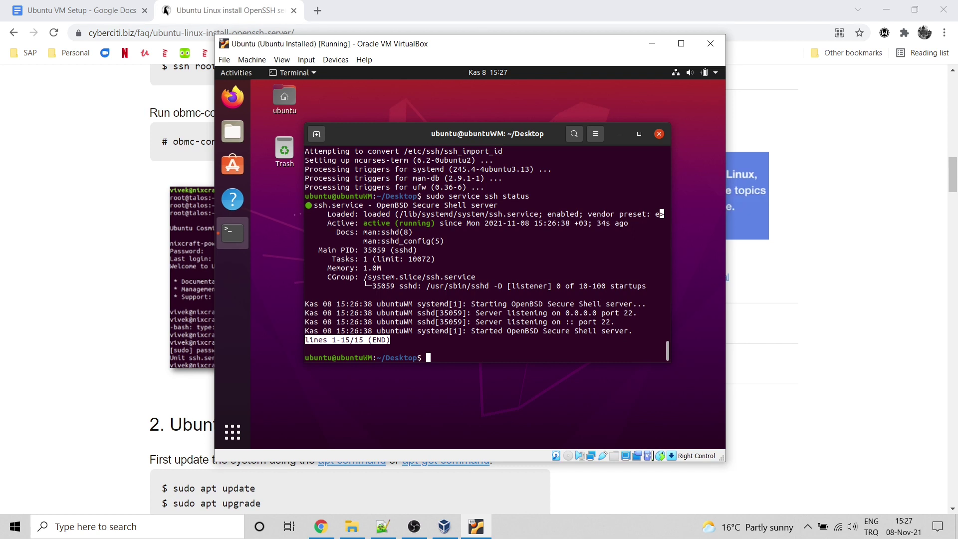
type("sudo ufw")
key("ctrl+u")
type("sudo ufw aalo")
key("BackSpace")
key("BackSpace")
key("BackSpace")
type("llow ssh")
key("Return")
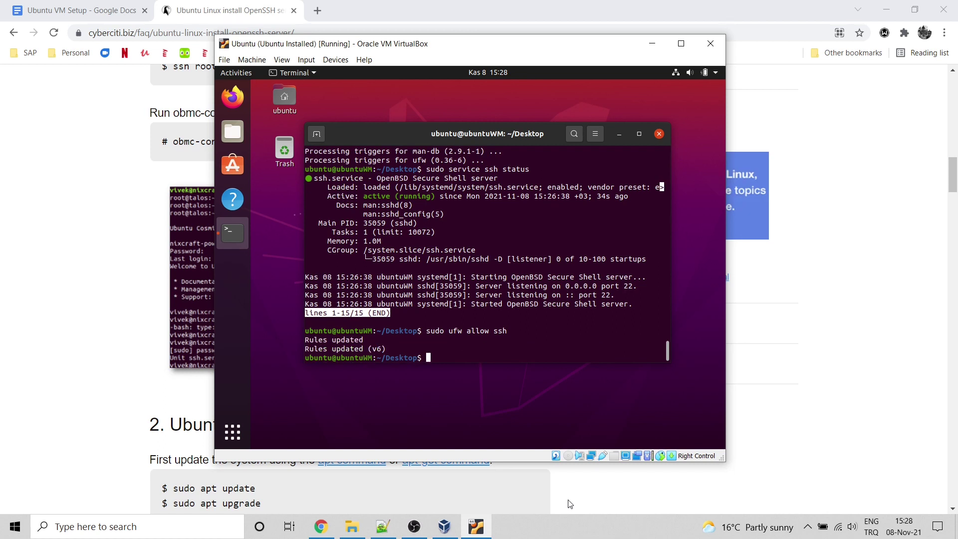
Step: Enable the ufw firewall and list its status showing 22/tcp allowed
key("Up")
key("BackSpace")
key("BackSpace")
key("BackSpace")
key("BackSpace")
key("BackSpace")
key("BackSpace")
key("BackSpace")
key("BackSpace")
key("BackSpace")
type("enable")
key("Return")
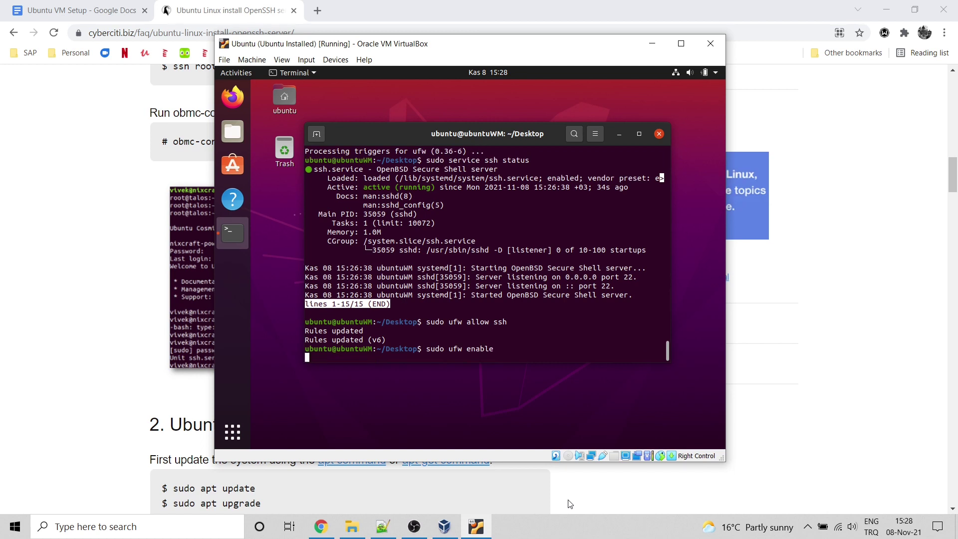
key("Up")
key("BackSpace")
key("BackSpace")
key("BackSpace")
key("BackSpace")
key("BackSpace")
key("BackSpace")
type("stat")
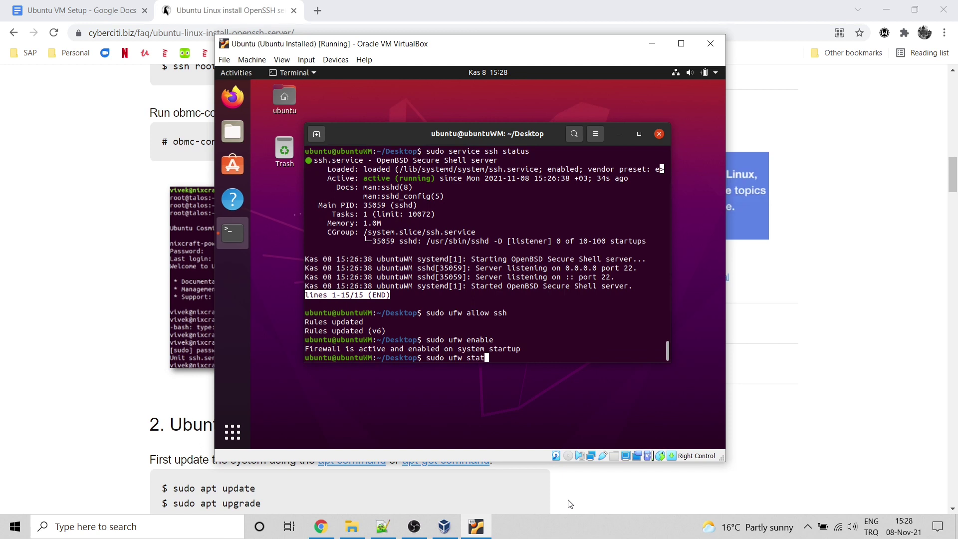
type("us")
key("Return")
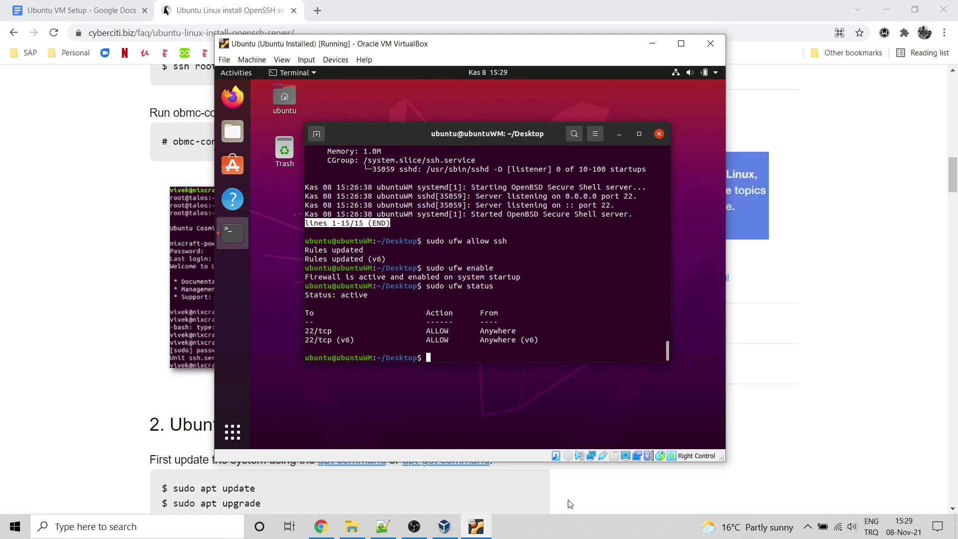
Step: Open the NAT adapter's empty Port Forwarding rules, then bring the Ubuntu VM window forward
left_click(454, 526)
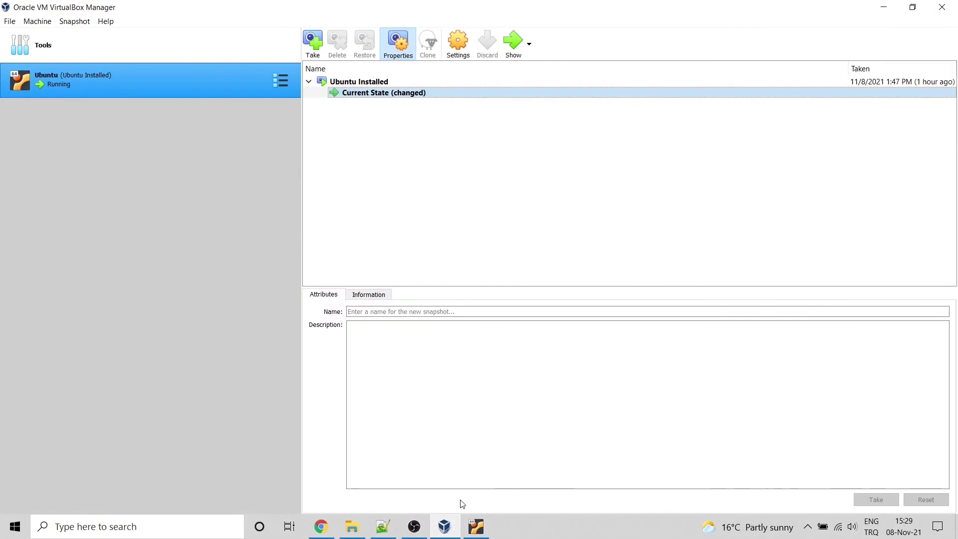
left_click(455, 45)
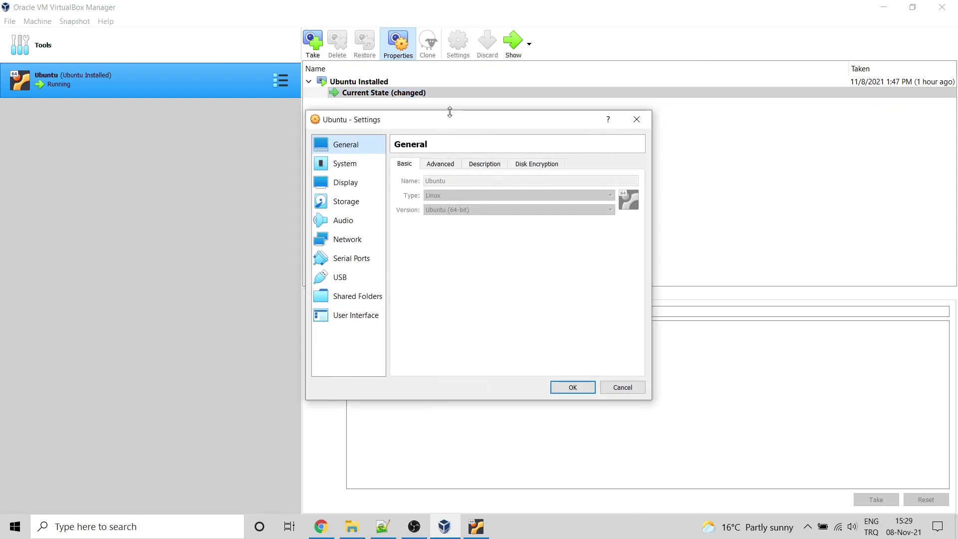
left_click(338, 239)
left_click(428, 224)
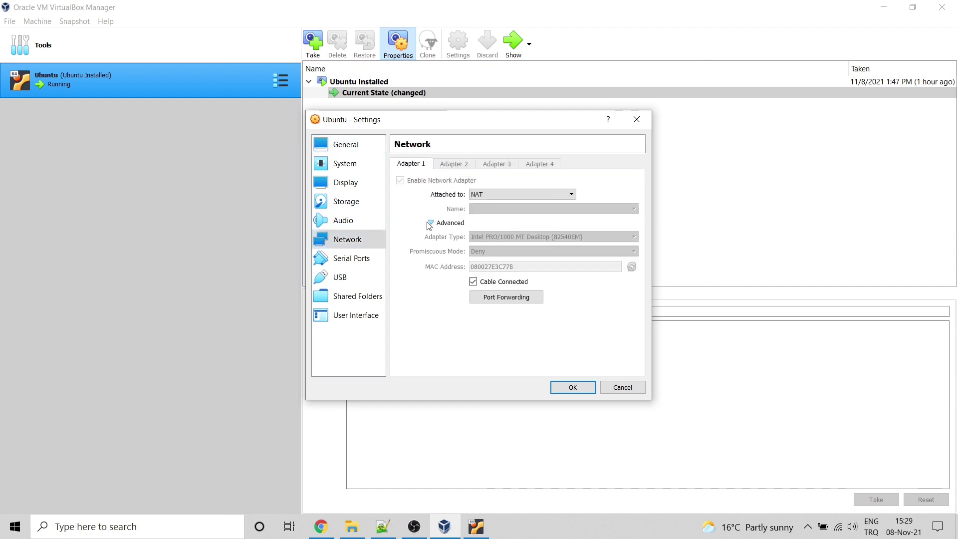
left_click(507, 298)
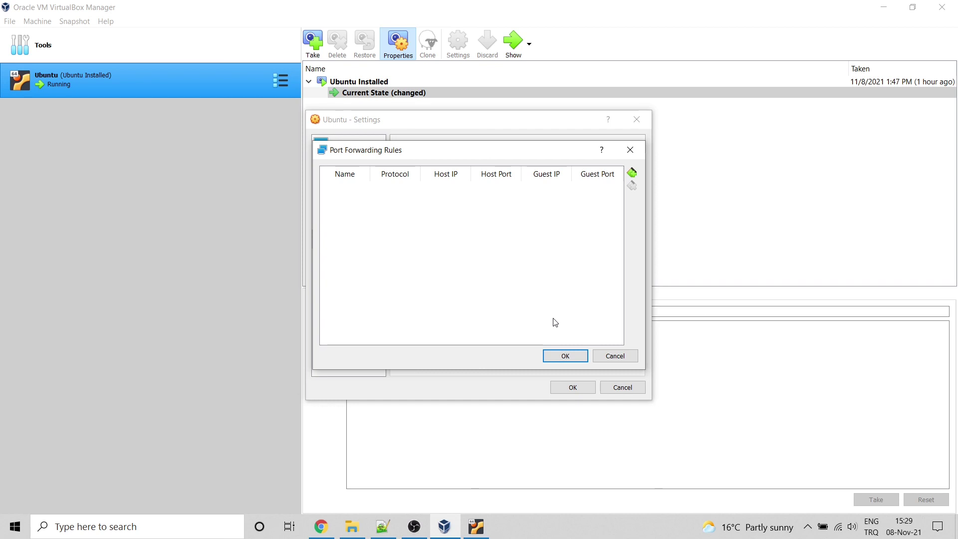
left_click(445, 533)
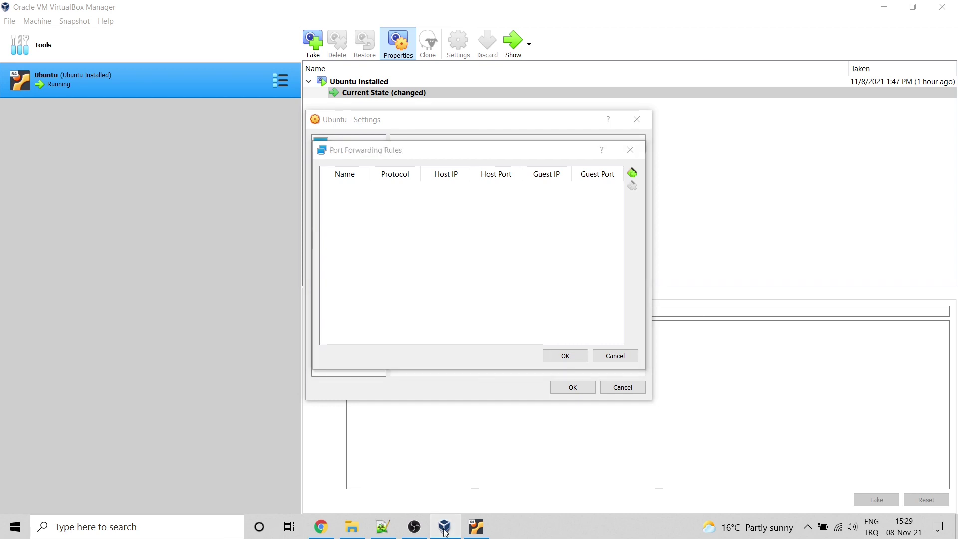
left_click(476, 526)
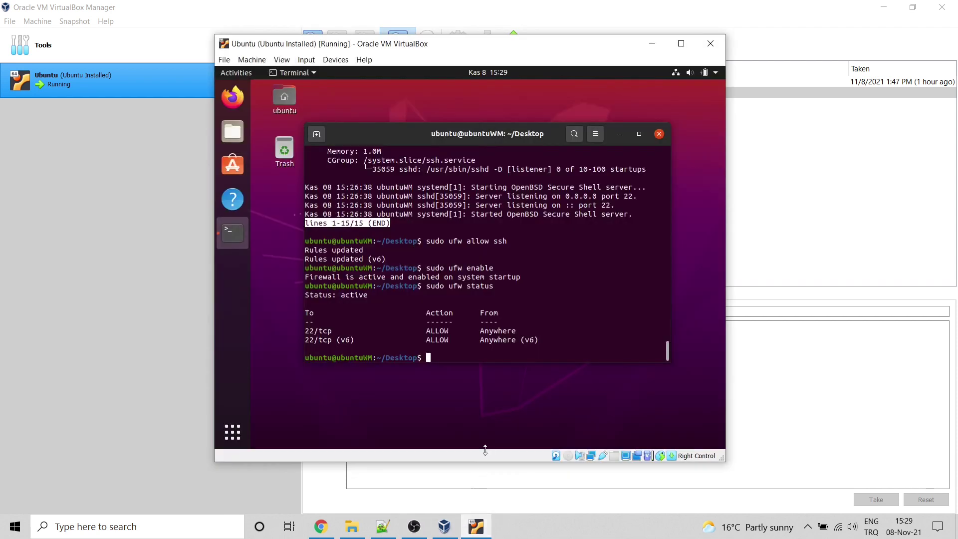
Step: Run ifconfig in the guest, select its IP 10.0.2.15, and return to Port Forwarding Rules
type("ifconfig")
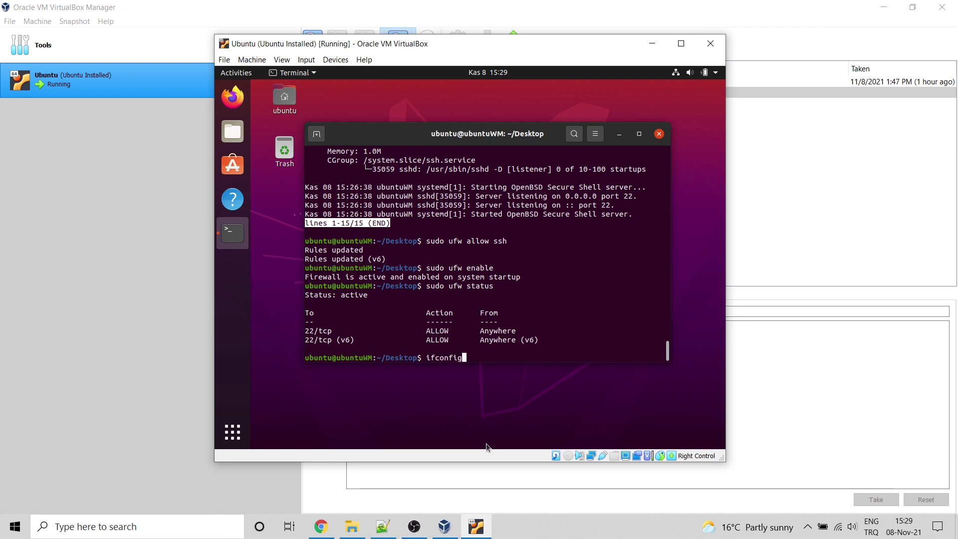
key("Return")
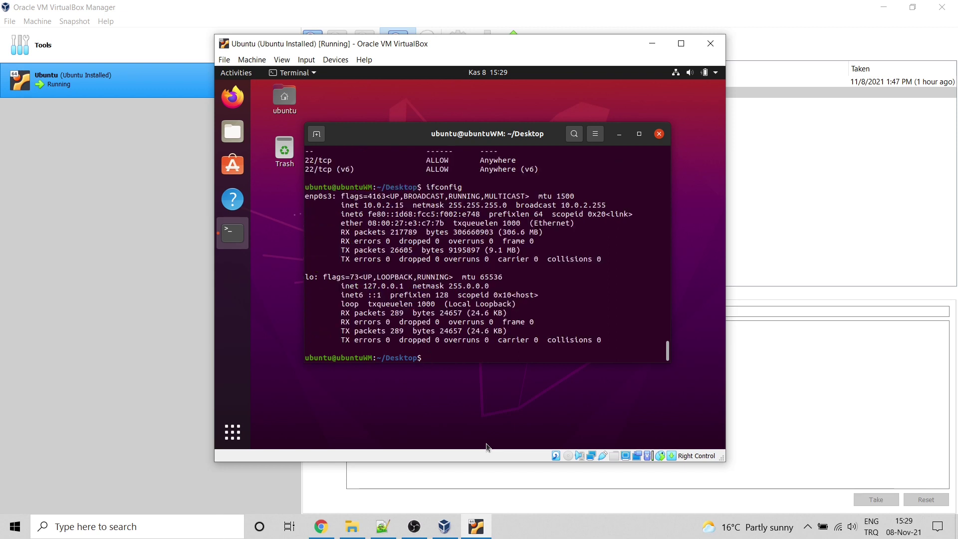
left_click_drag(363, 204, 402, 204)
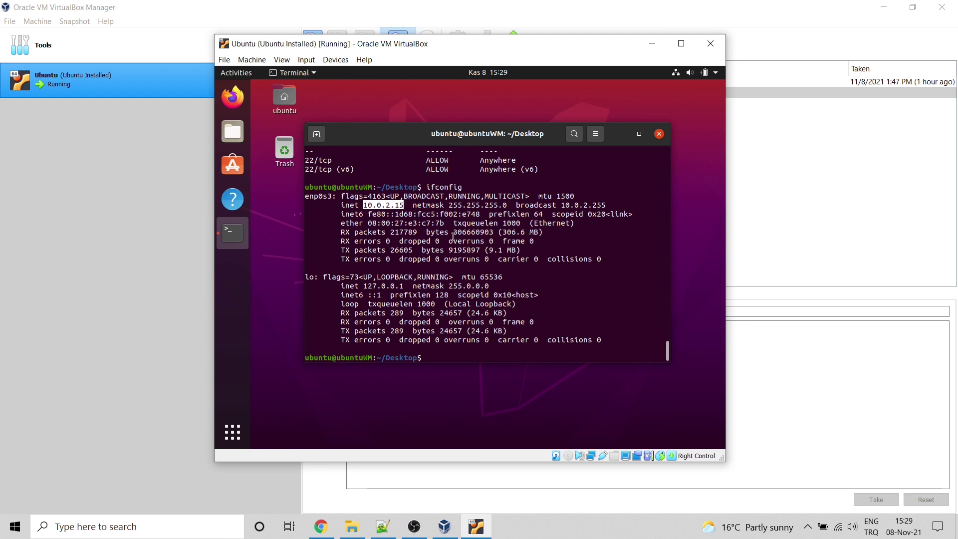
left_click(444, 526)
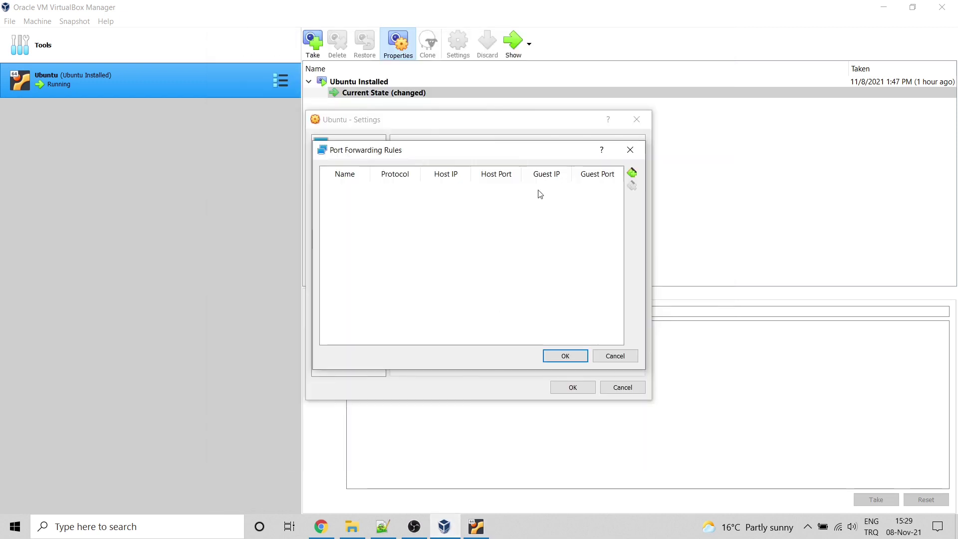
Step: Add a port forwarding rule named SSH with host IP 127.0.0.1
left_click(634, 172)
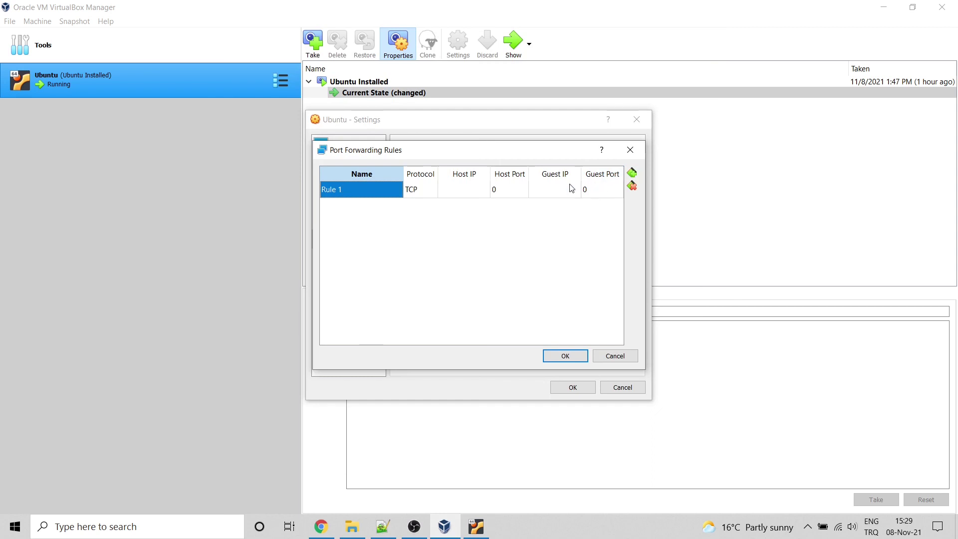
double_click(375, 191)
left_click_drag(362, 190, 298, 188)
type("SSH")
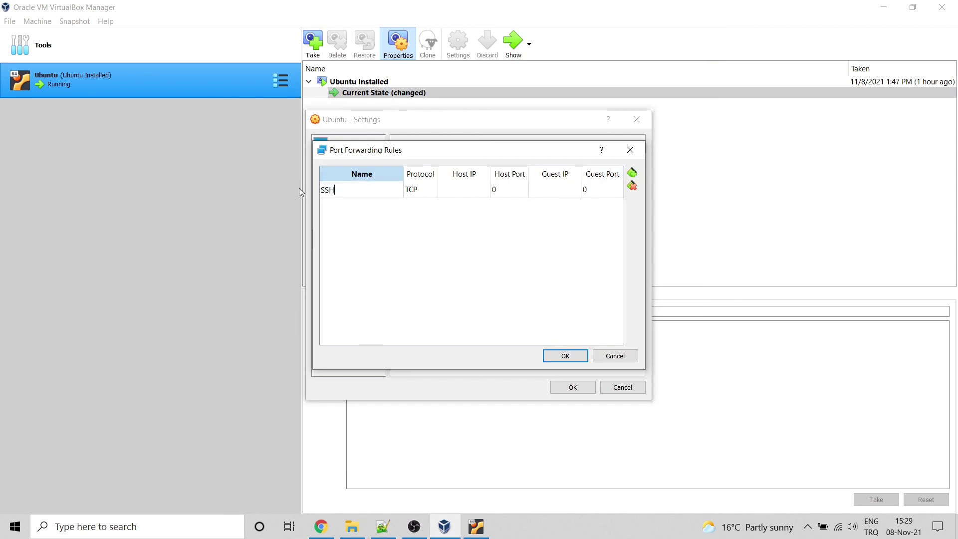
key("Tab")
key("Tab")
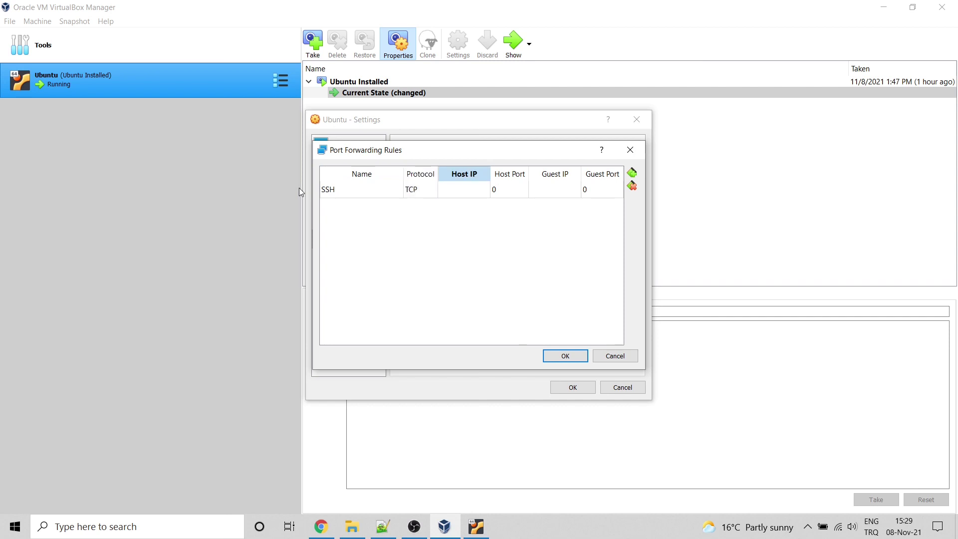
type("127.0.0.1")
Step: Set the rule's host port 22, guest IP 10.0.2.15 and guest port 22
key("Tab")
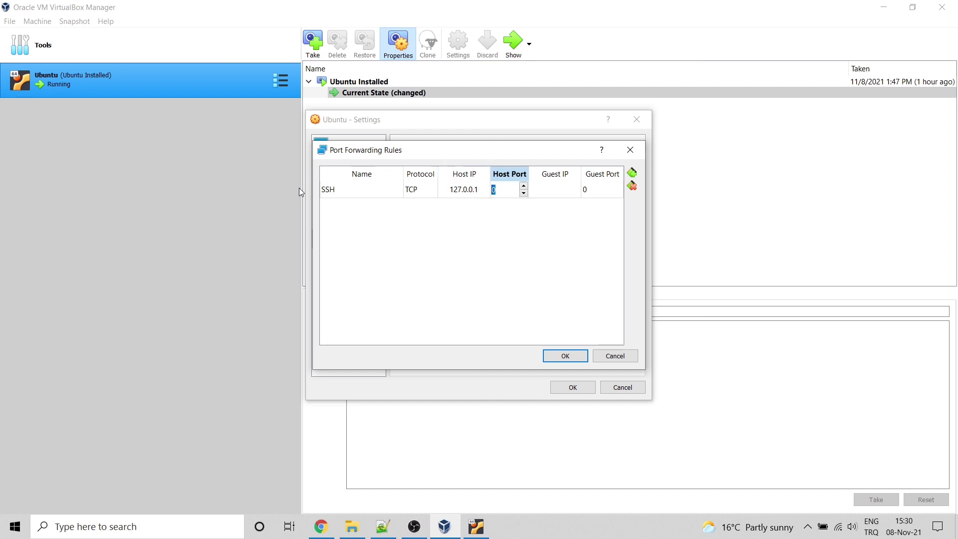
type("22")
key("Tab")
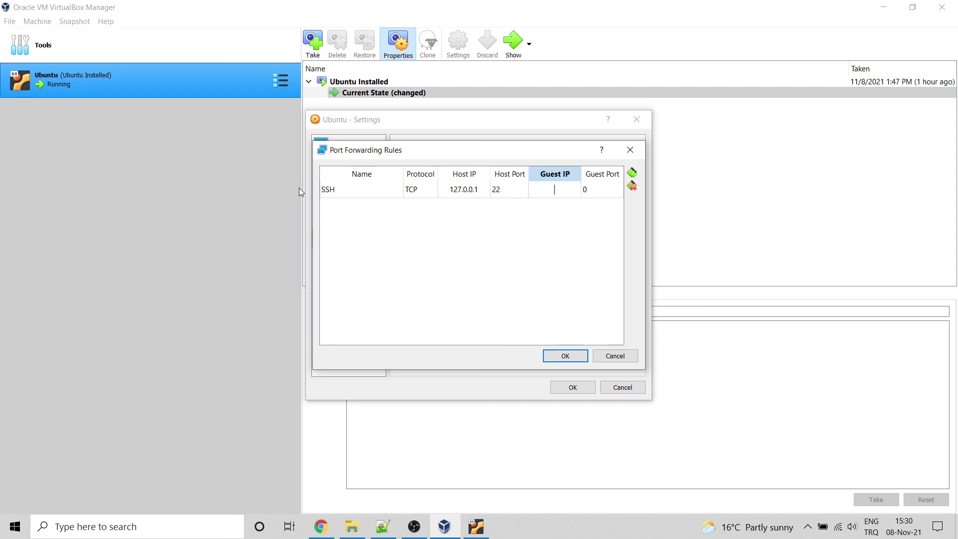
type("10.0.2.15")
left_click(592, 195)
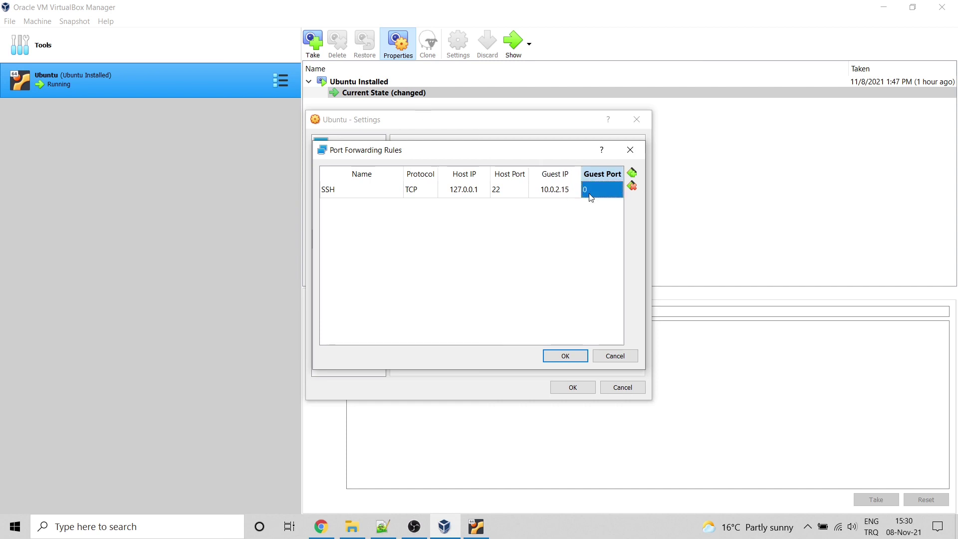
type("22")
Step: Save the network settings and minimize the VirtualBox Manager and VM windows
left_click(564, 355)
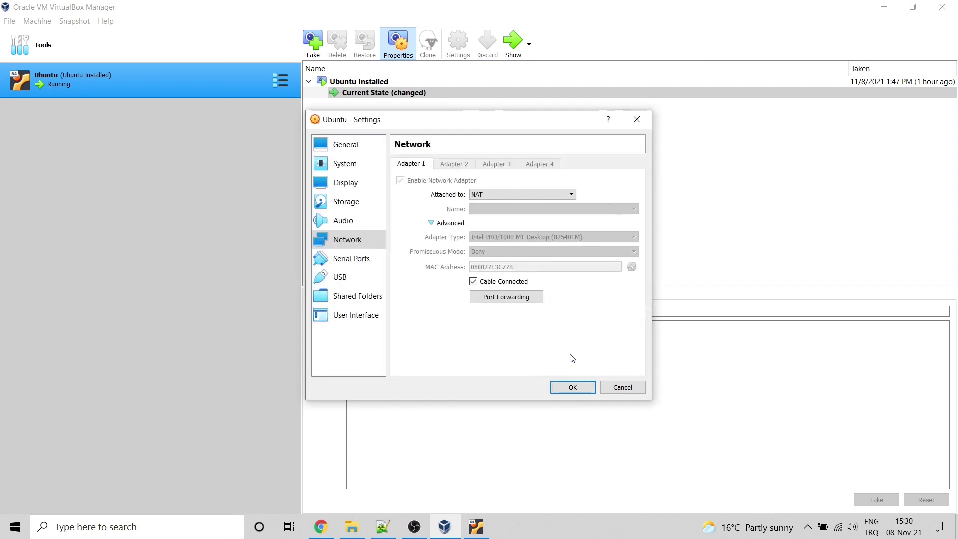
left_click(577, 386)
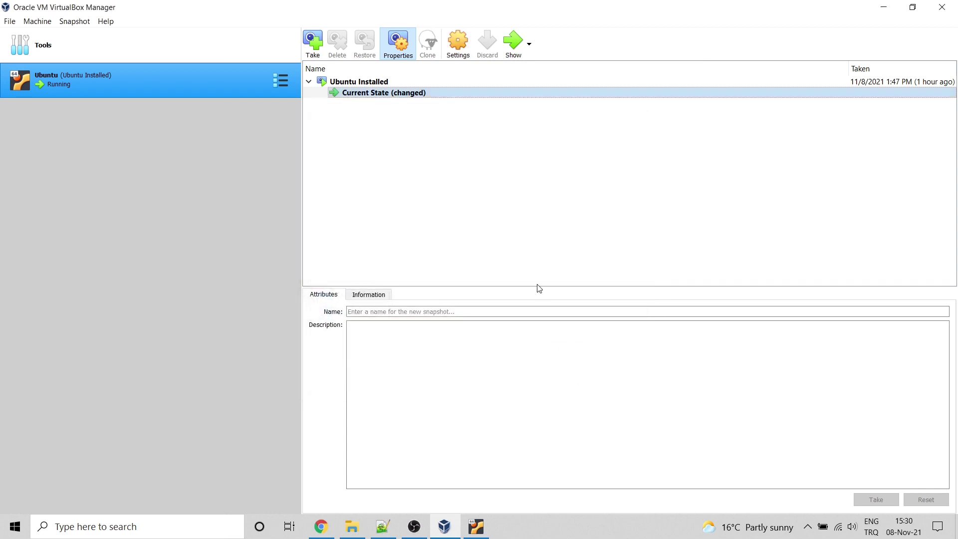
left_click(882, 9)
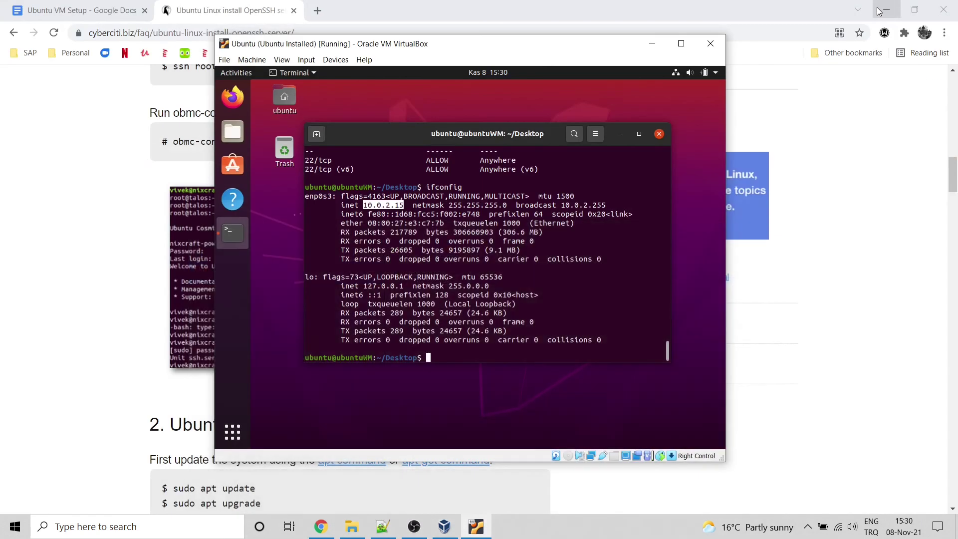
left_click(652, 46)
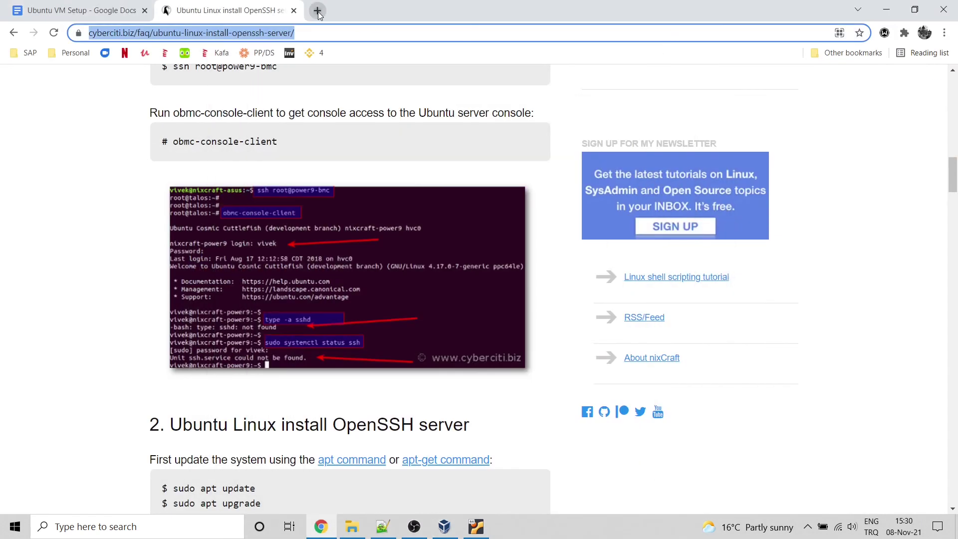
Step: Search for 'download putty' in a new tab and open PuTTY's latest release page
left_click(317, 10)
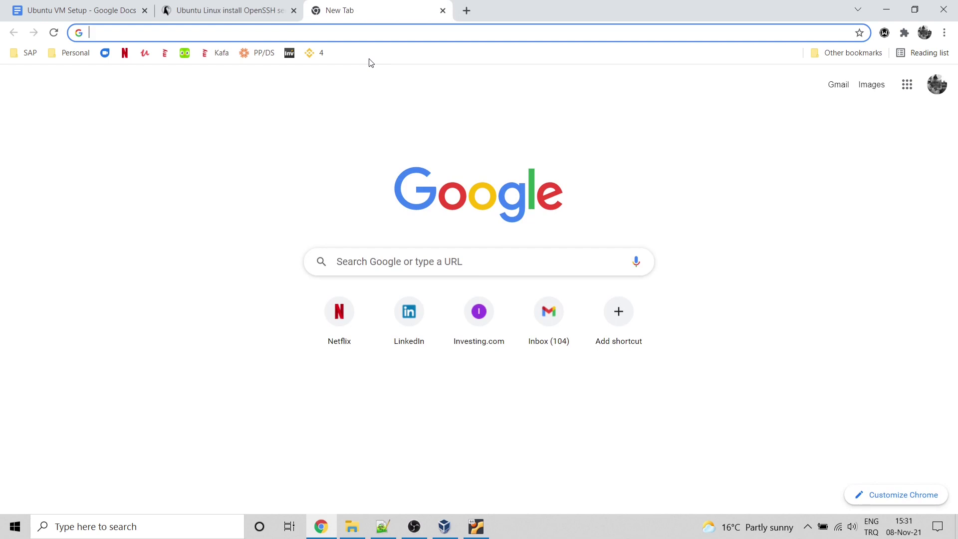
type("download putty")
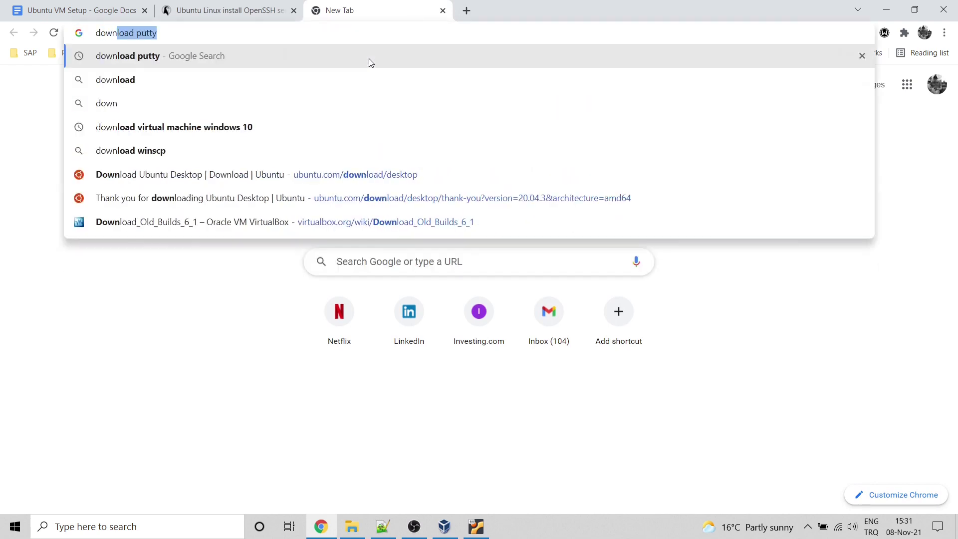
key("Right")
key("Return")
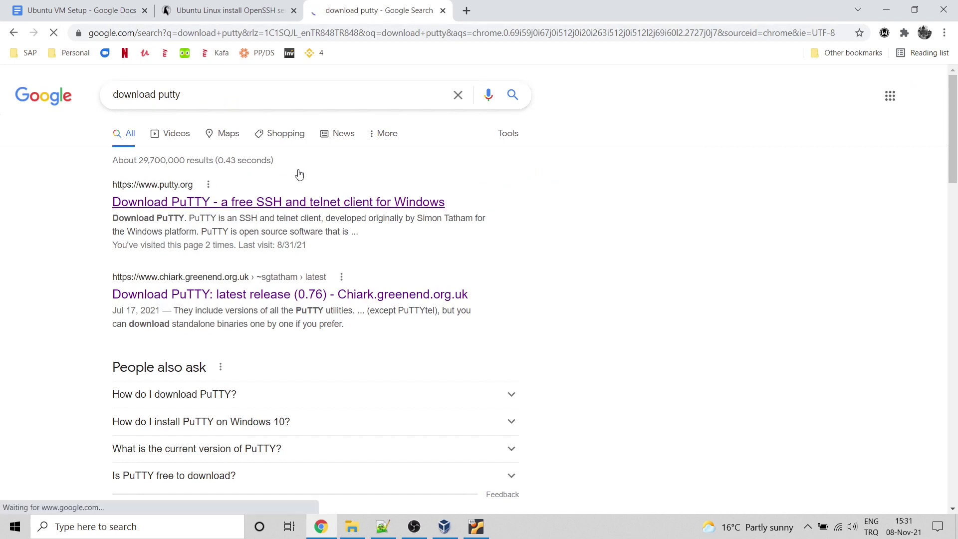
scroll(271, 220, "down", 2)
scroll(271, 220, "up", 2)
left_click(330, 175)
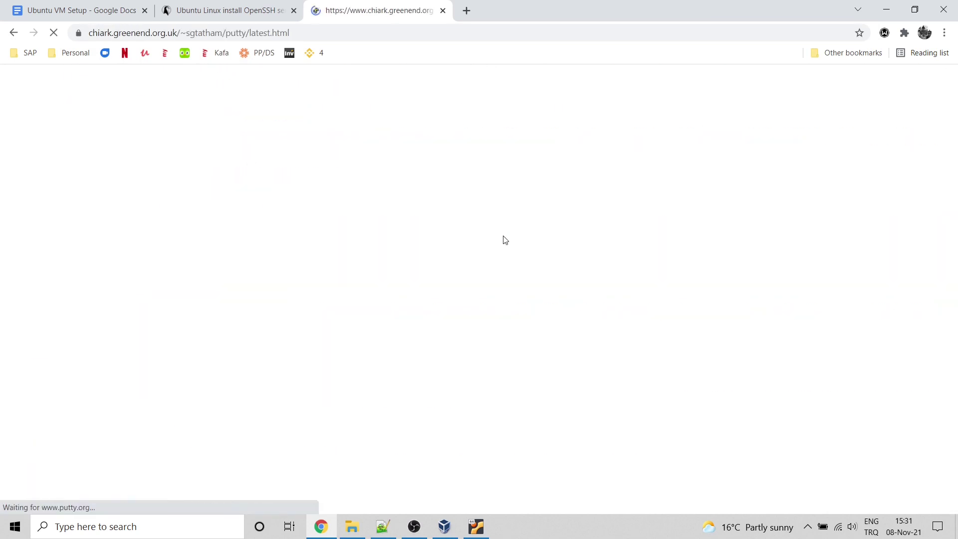
Step: Download the 64-bit x86 putty.exe and launch it
scroll(280, 294, "down", 4)
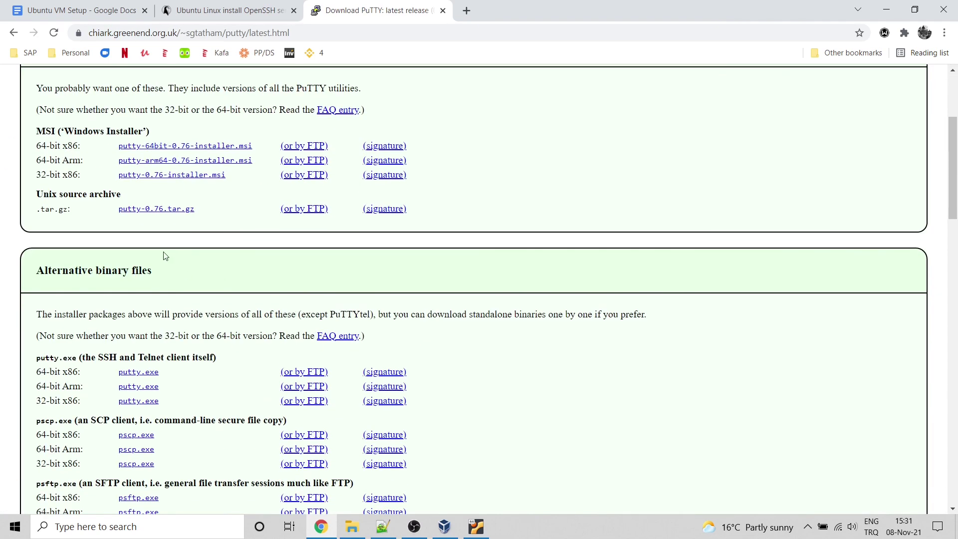
left_click(151, 375)
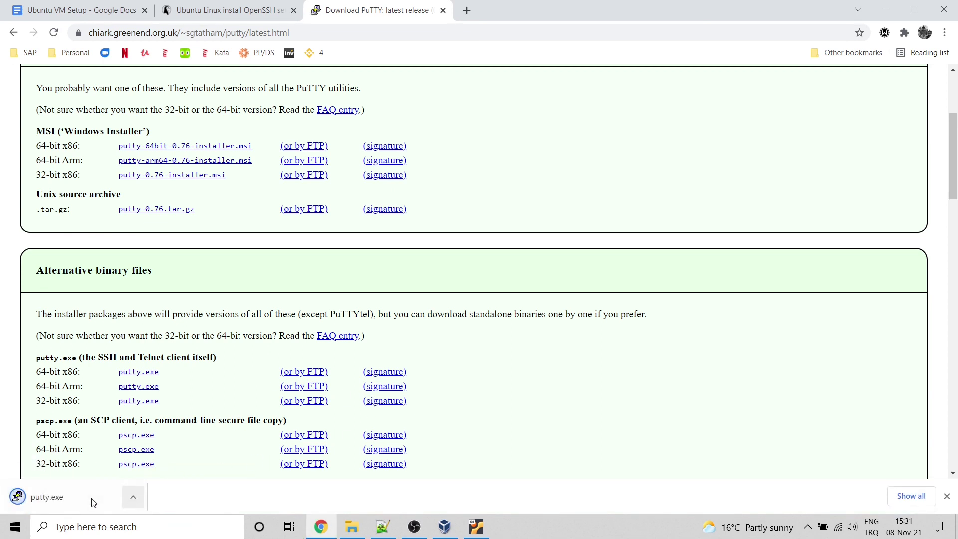
left_click(64, 498)
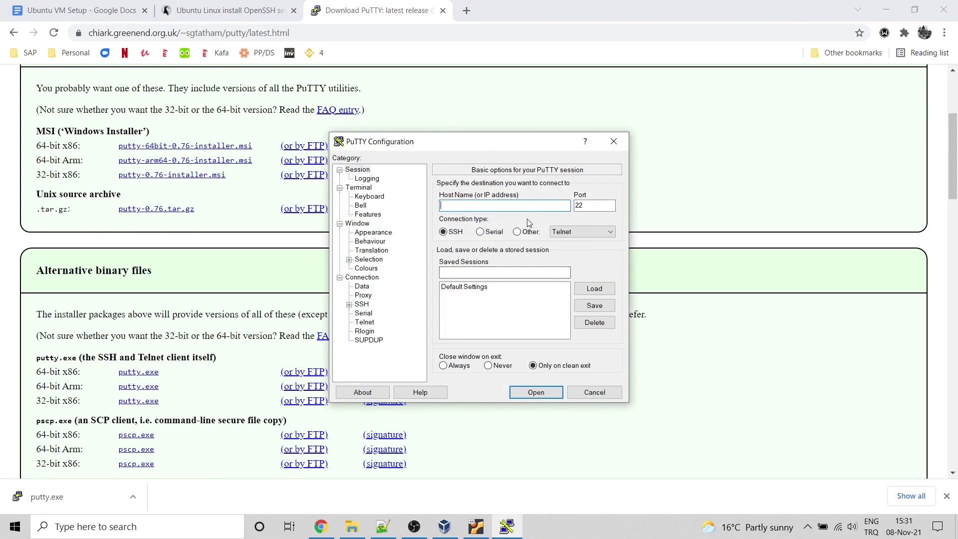
Step: Save a PuTTY session named Ubuntu for host 127.0.0.1 and connect with it
type("127")
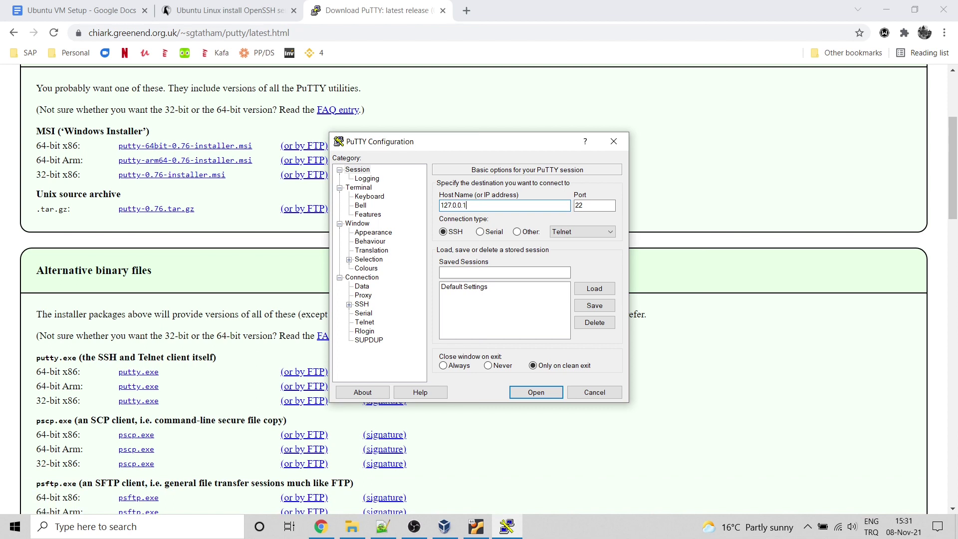
type(".0.0.1")
left_click(522, 272)
type("Ubuntu")
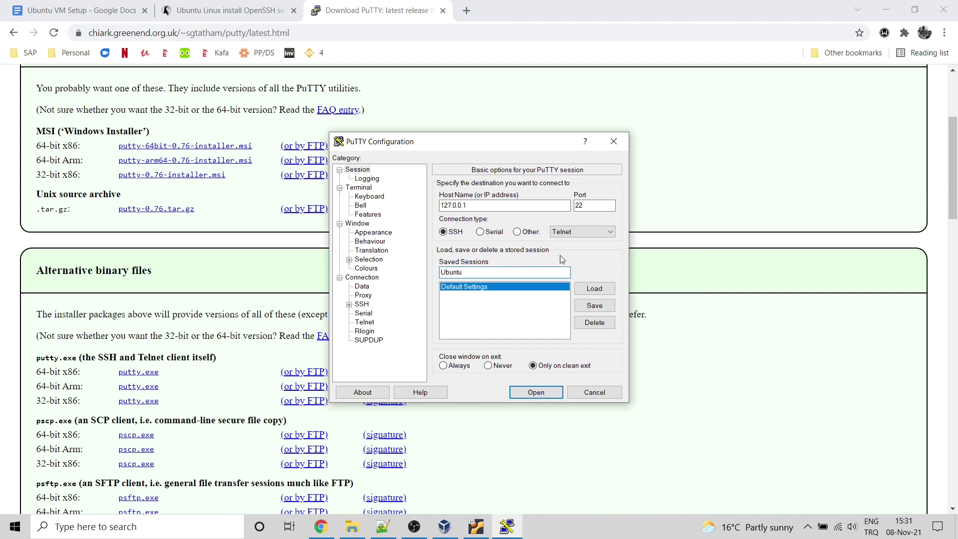
left_click(592, 306)
double_click(451, 295)
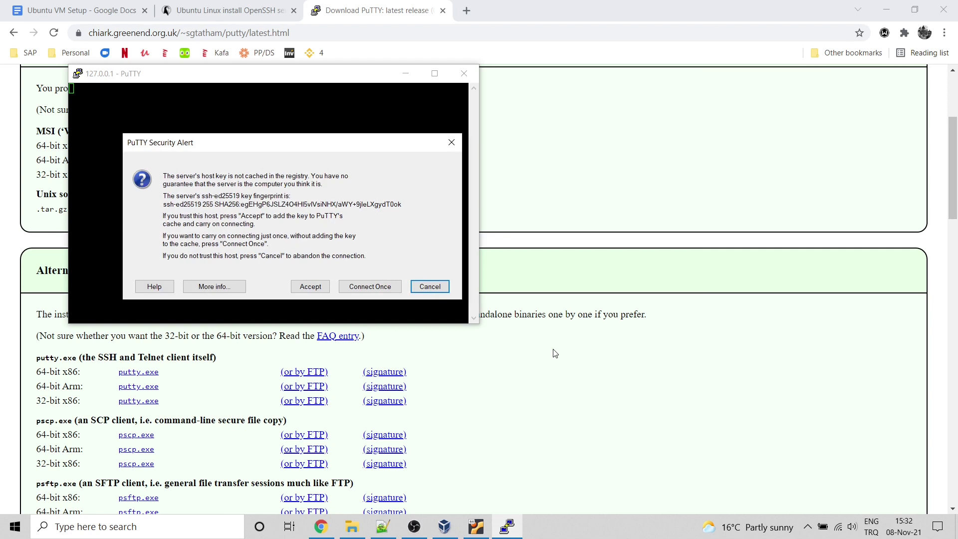
Step: Accept the server's host key and log in as user ubuntu with the account password
left_click(310, 286)
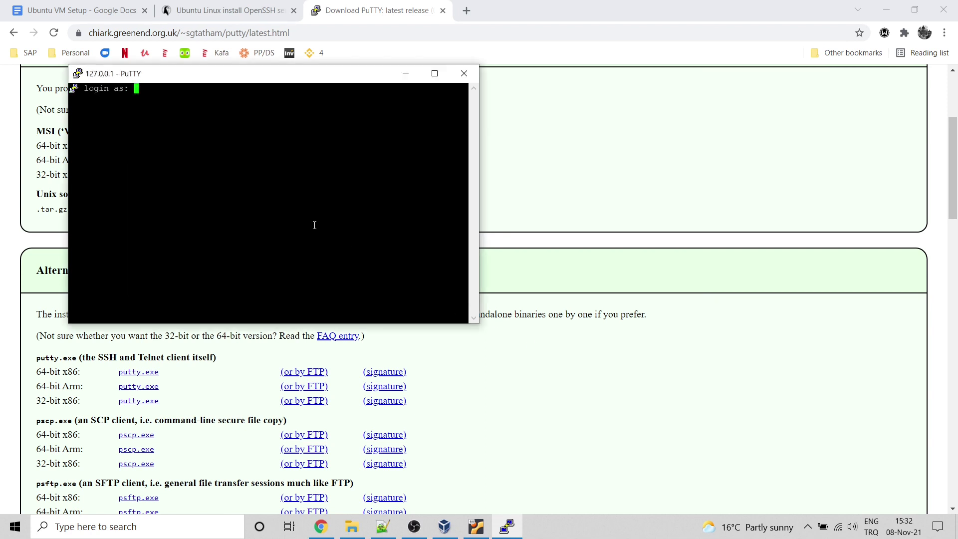
type("ubuntu")
key("Return")
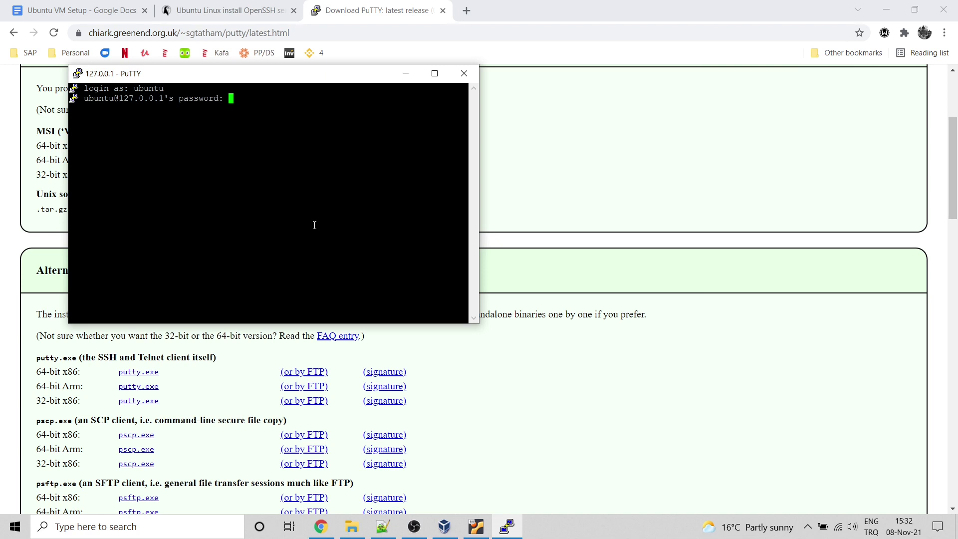
key("Return")
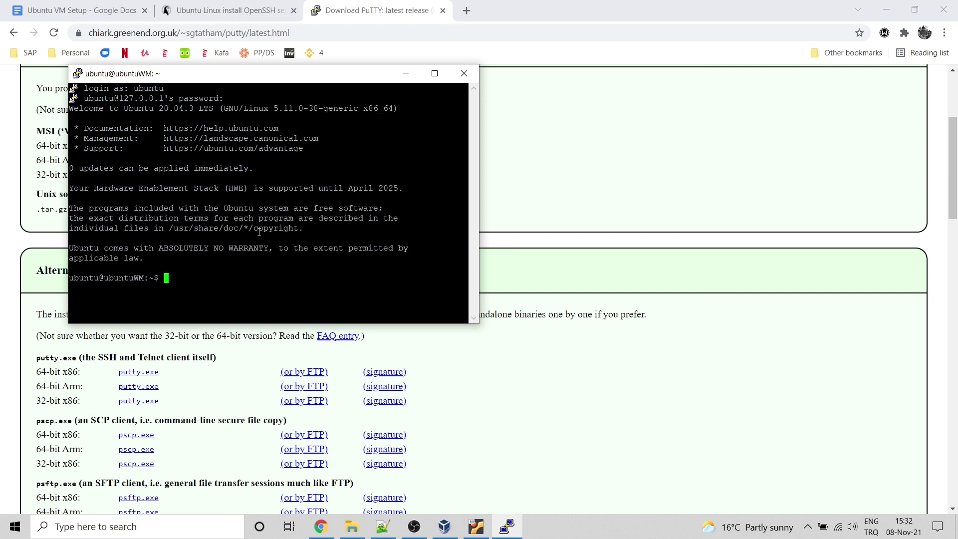
left_click_drag(100, 278, 145, 277)
Step: Bring up the running Ubuntu VM window and log in at its lock screen
left_click(161, 278)
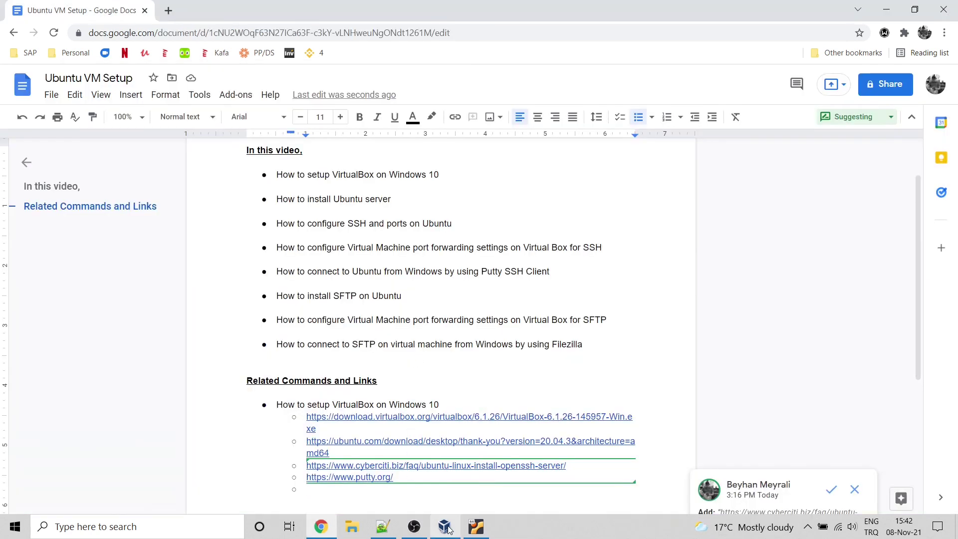
left_click(453, 527)
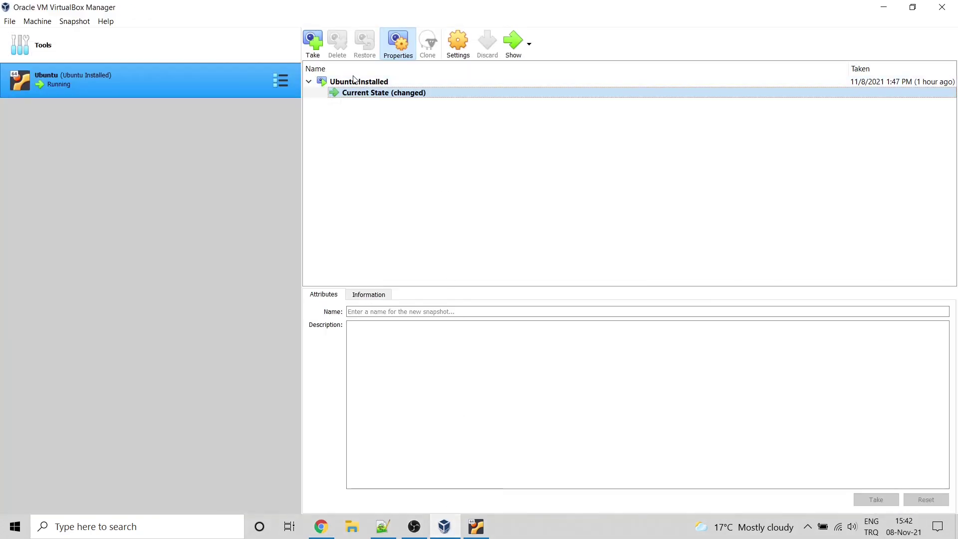
left_click(476, 527)
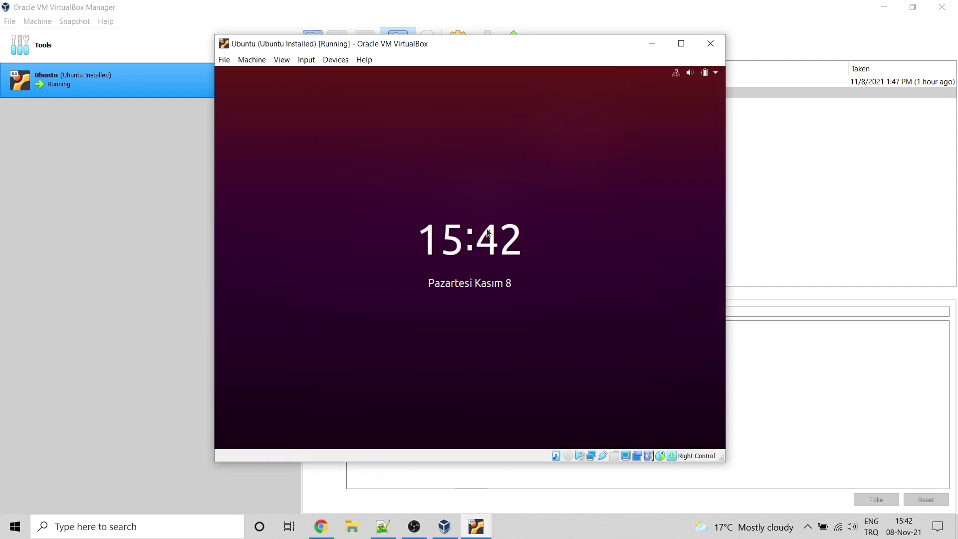
left_click(549, 180)
type("******")
key("Return")
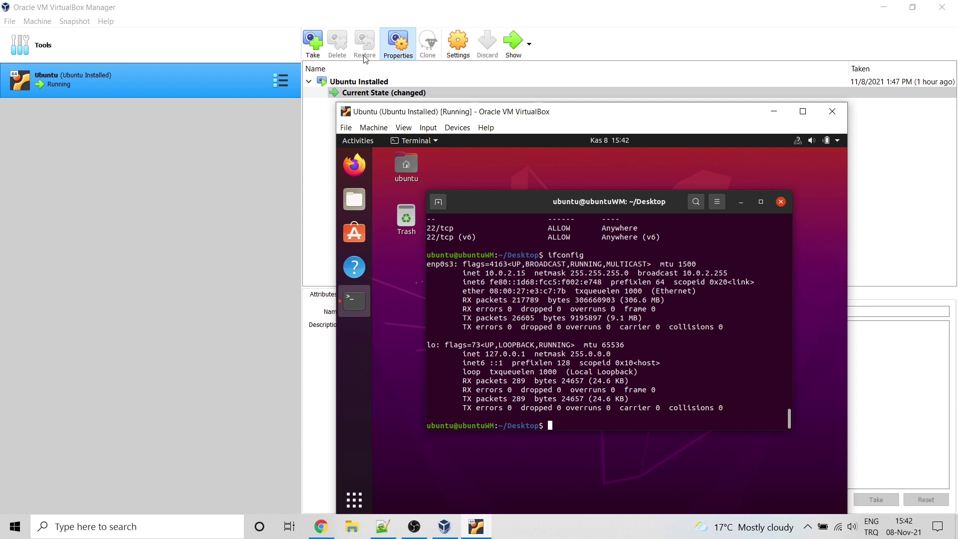
Step: Start a new snapshot in VirtualBox Manager and select the default name Snapshot 1
left_click(322, 45)
left_click(322, 45)
left_click_drag(491, 202, 389, 203)
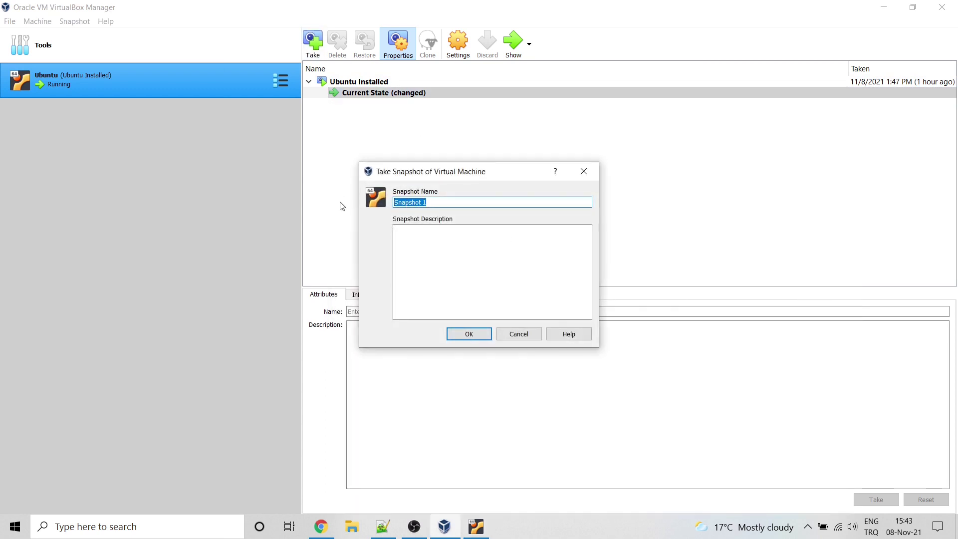
Step: Save snapshot 'SSH Installed', described as port forwarding done for UFW and VirtualBox port 22
type("SSH Installed")
key("Tab")
type("Por")
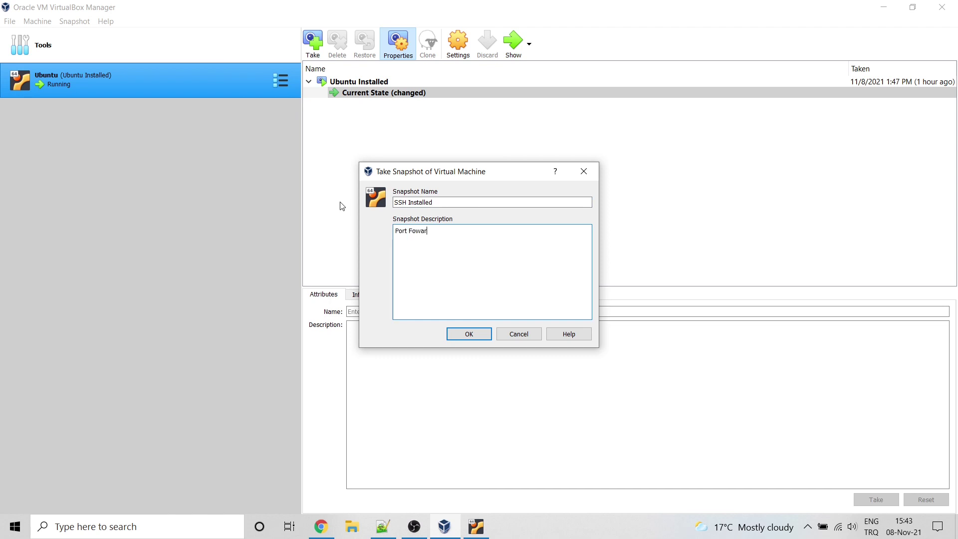
type("t Fowarding is done for UFW and virtualbox")
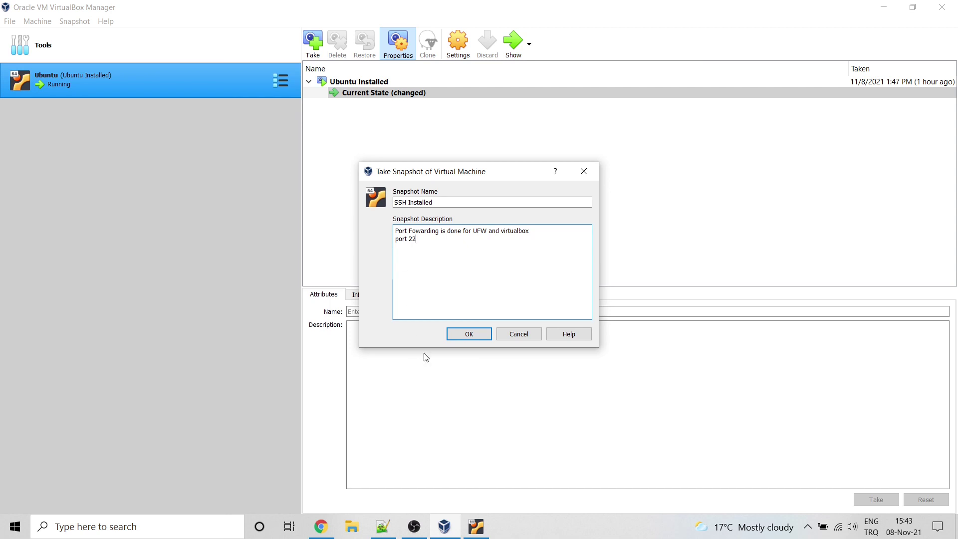
left_click(472, 339)
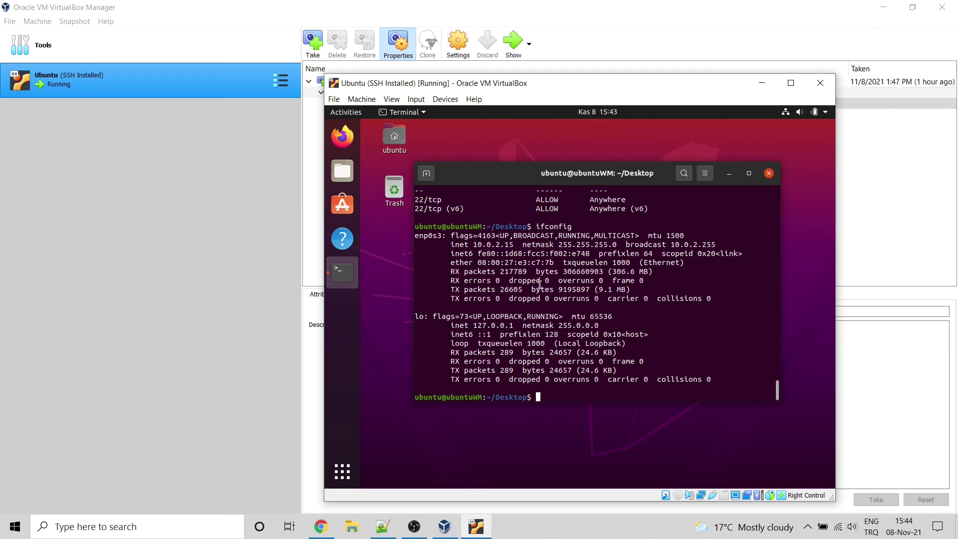
Step: Search Google for 'install sftp server ubuntu' and open the Qiita SFTP setup guide
left_click(310, 527)
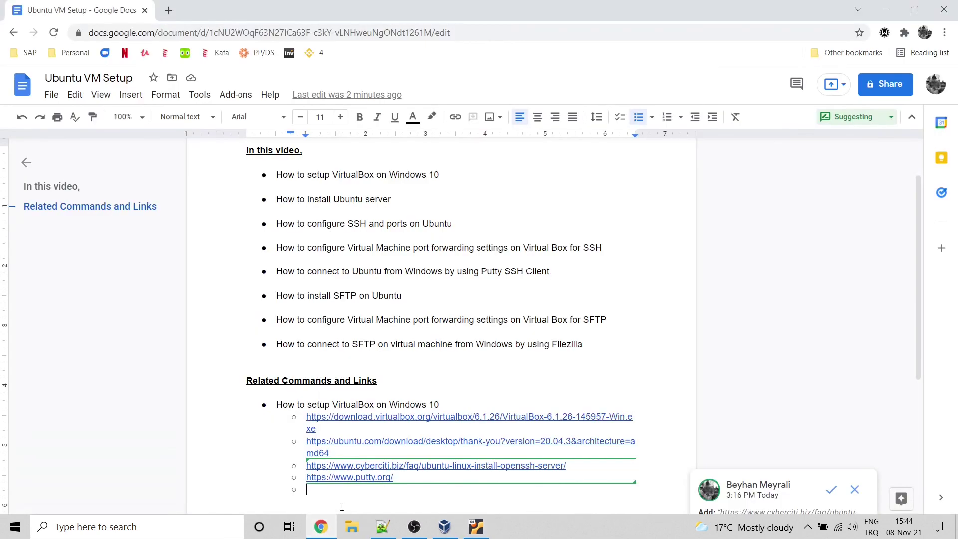
left_click(169, 10)
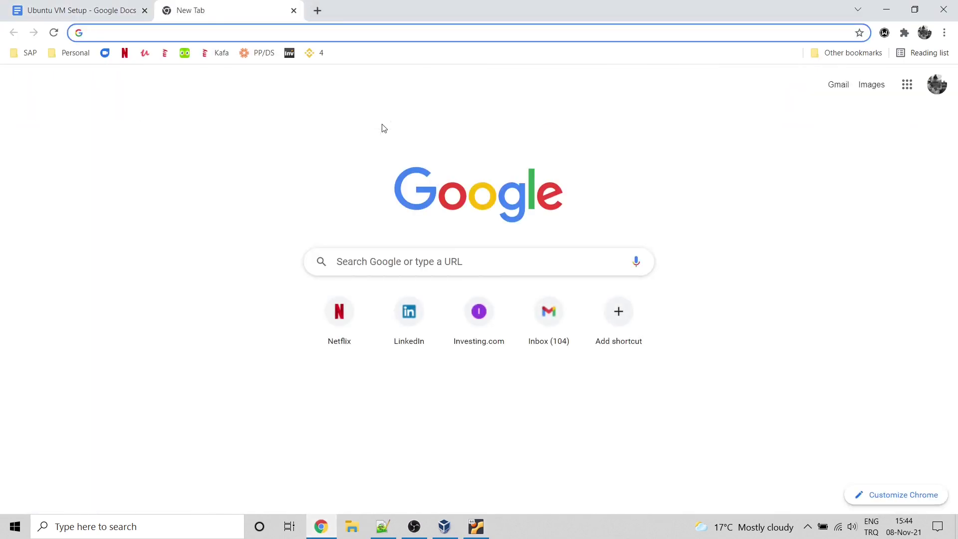
type("install s")
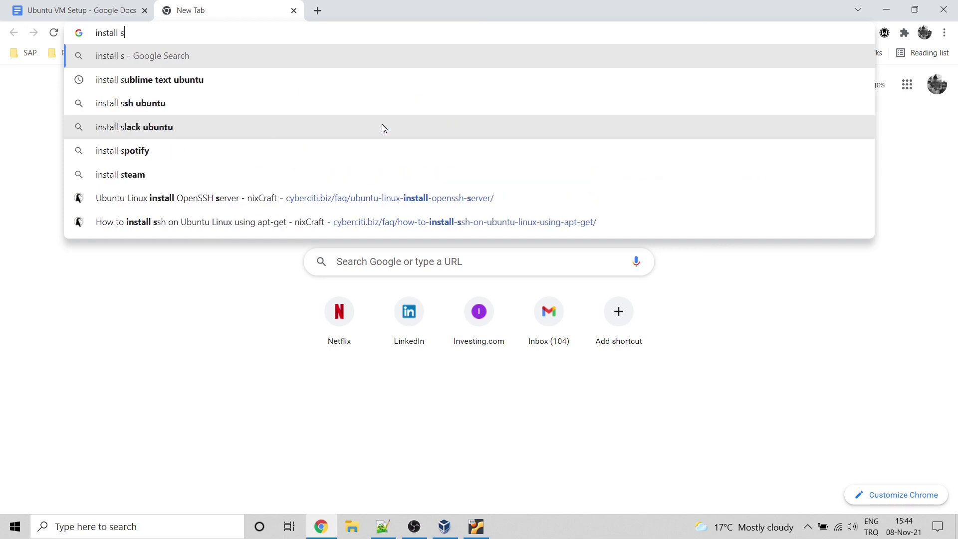
type("ftp")
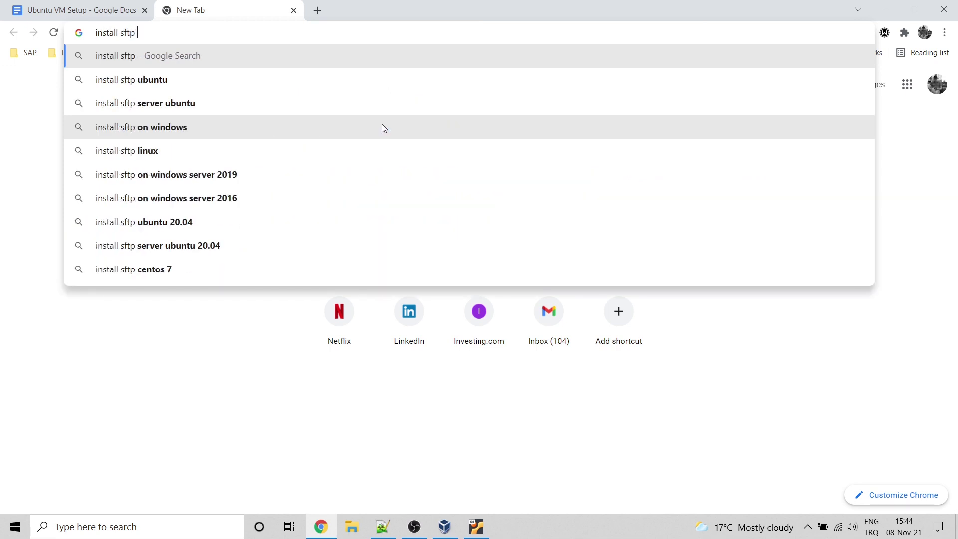
left_click(275, 102)
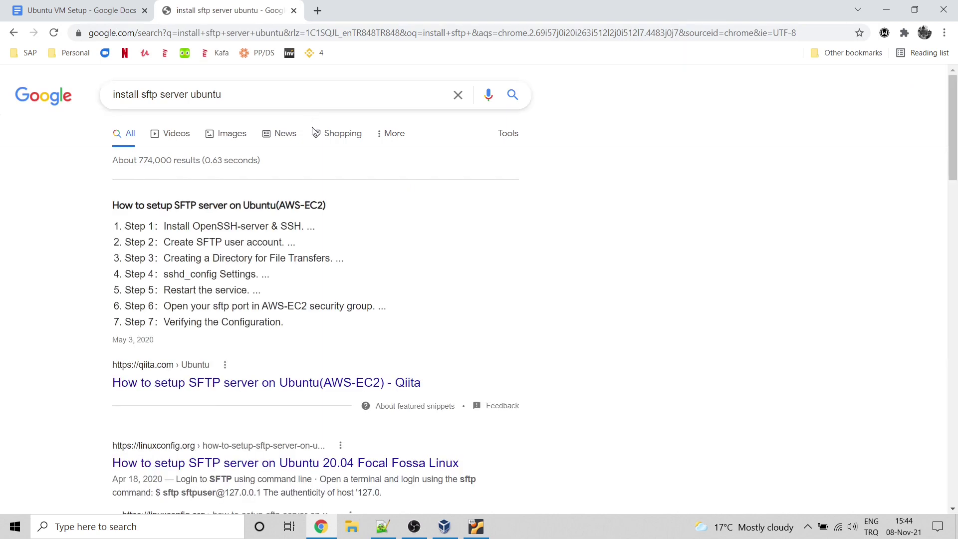
left_click(259, 385)
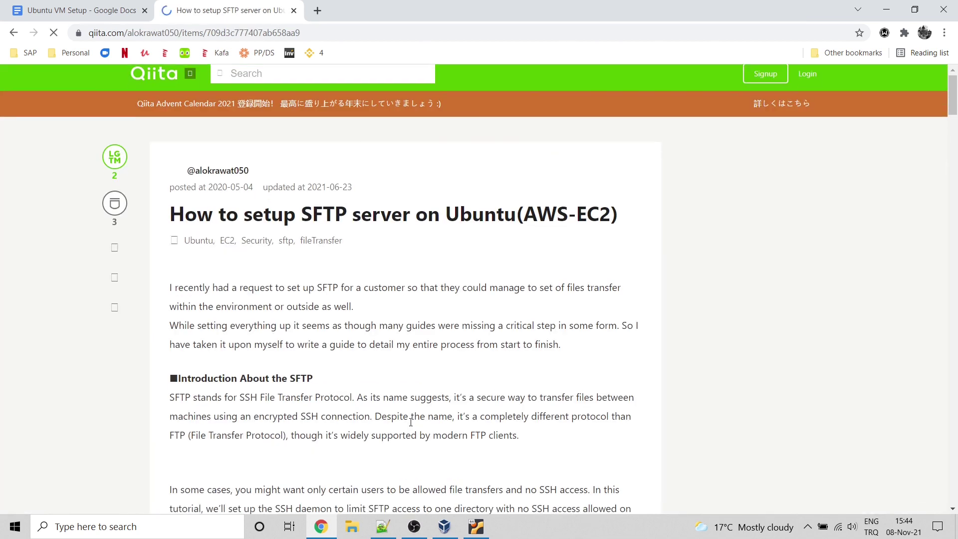
Step: Scroll the guide to its install and user-creation steps and position the VM window beside it
scroll(410, 427, "down", 3)
scroll(411, 427, "down", 2)
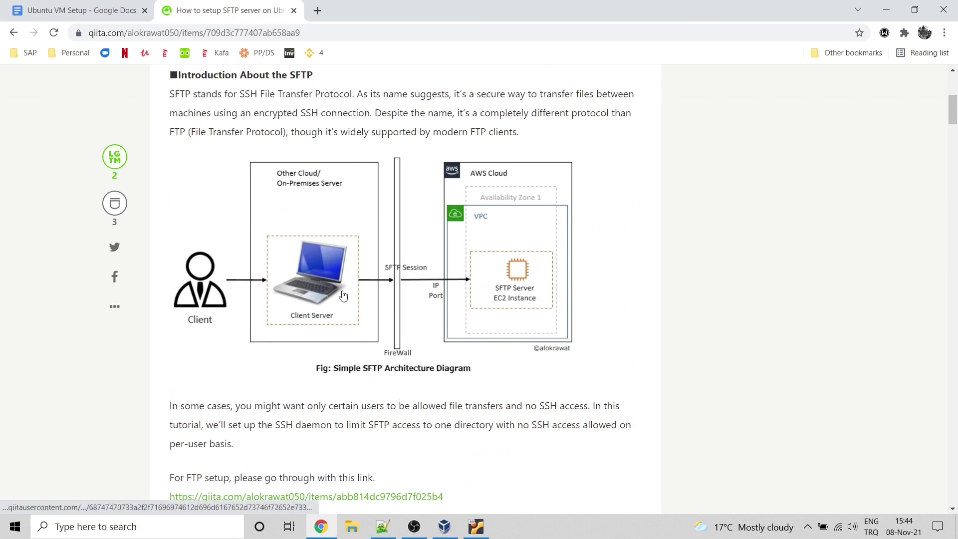
scroll(296, 286, "down", 2)
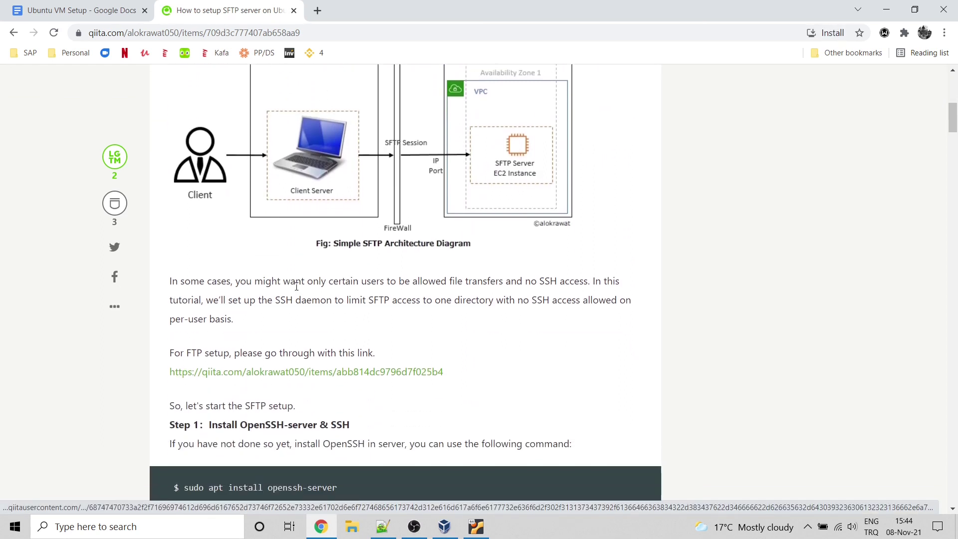
scroll(296, 287, "down", 4)
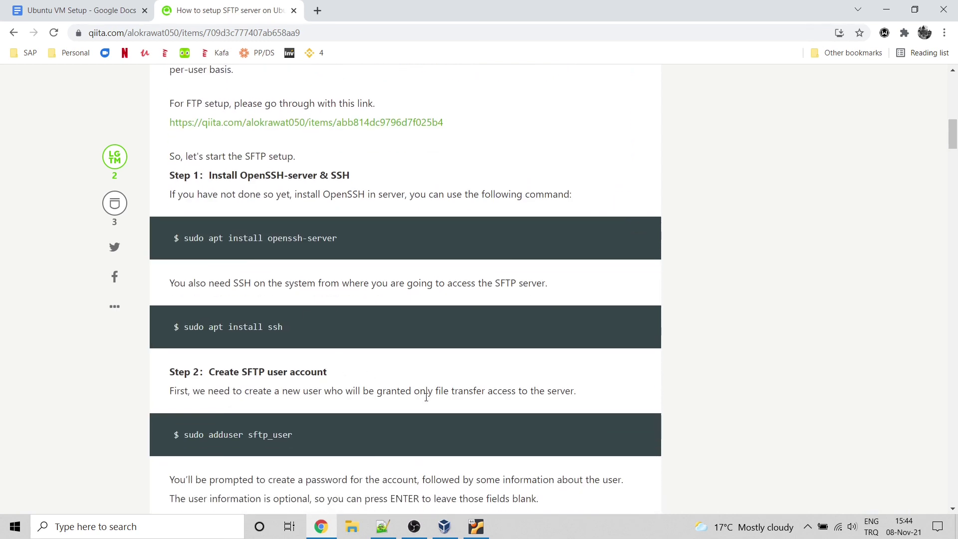
left_click(475, 523)
left_click_drag(571, 85, 630, 62)
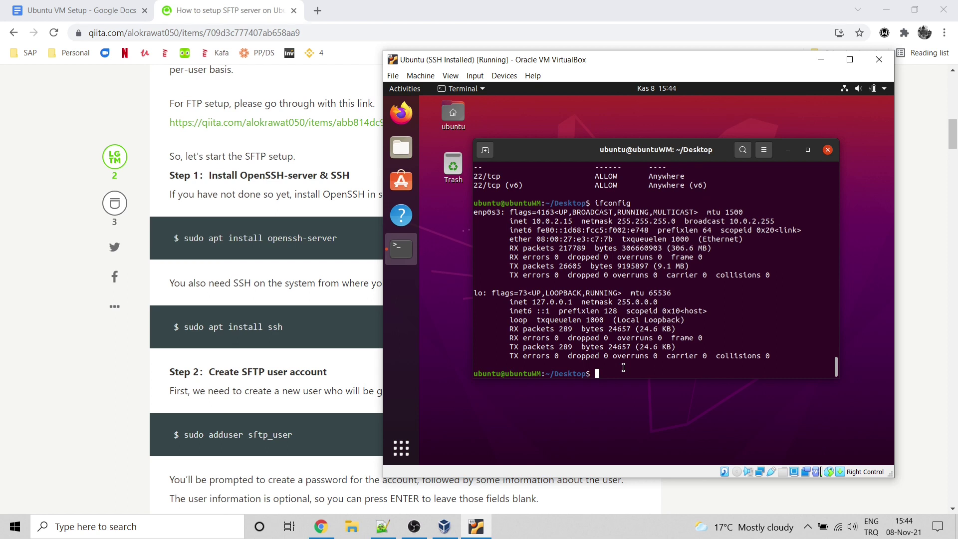
Step: Run 'sudo apt install openssh-server' in the VM terminal, entering the sudo password
type("sudo apt install openssh-server")
key("Return")
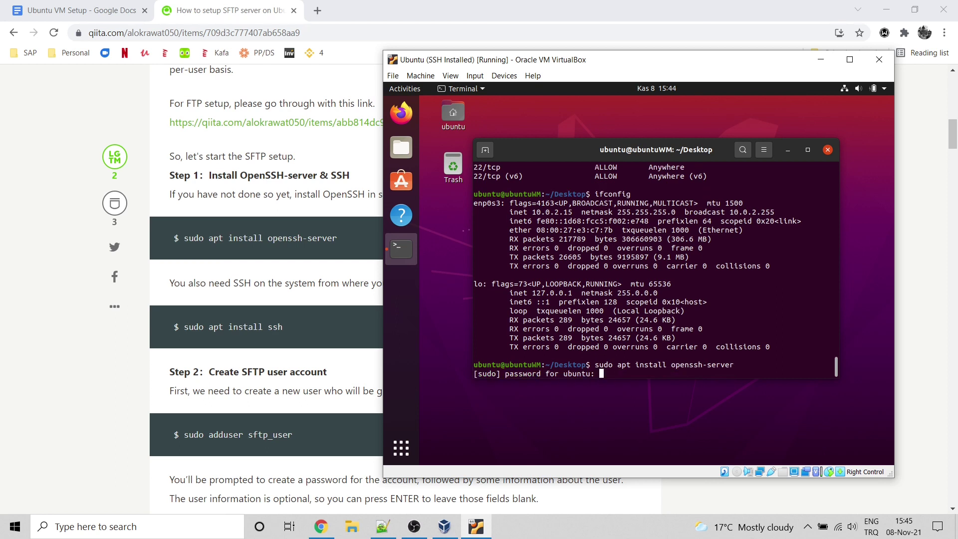
key("Return")
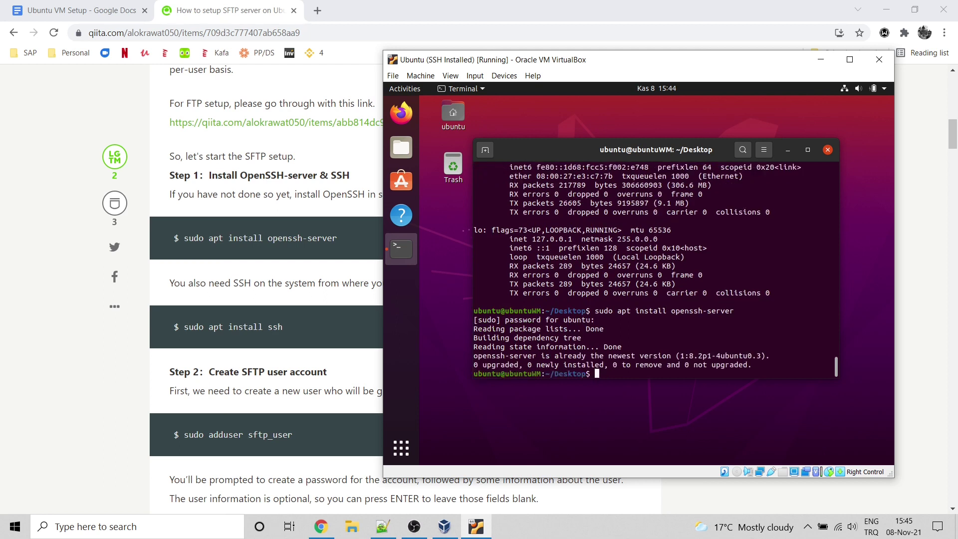
Step: Install the ssh package, then run 'sudo adduser sftp_user' to create the SFTP user
key("Up")
key("BackSpace")
key("BackSpace")
key("BackSpace")
key("BackSpace")
key("BackSpace")
key("BackSpace")
key("BackSpace")
key("BackSpace")
key("BackSpace")
key("BackSpace")
key("BackSpace")
key("BackSpace")
key("BackSpace")
key("BackSpace")
type("ssh")
key("Return")
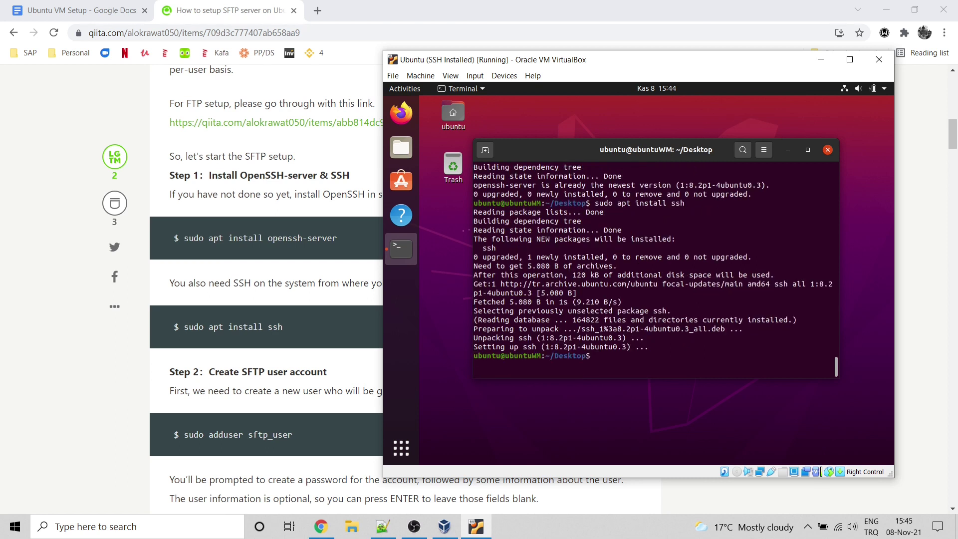
type("sudo adduser sftp_user")
key("Return")
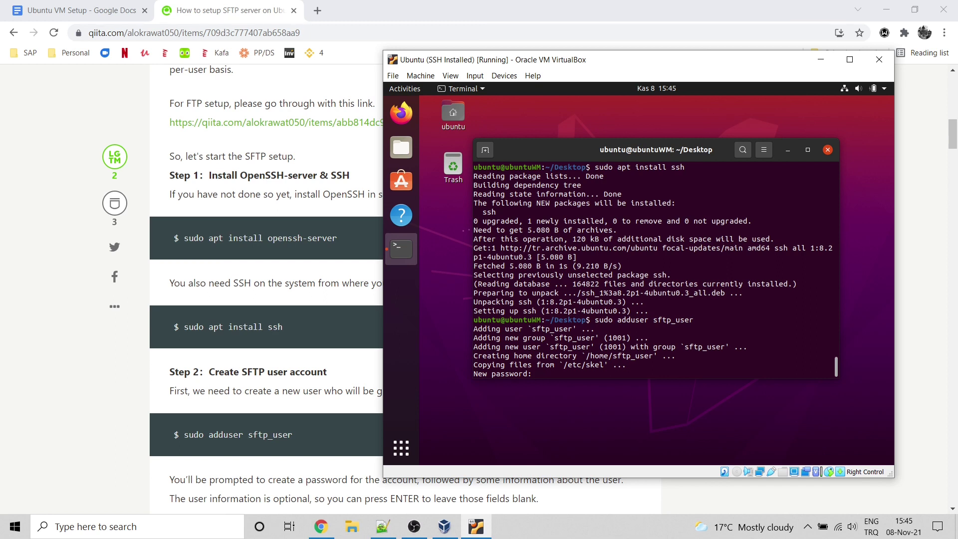
Step: Enter and confirm sftp_user's password, set full name 'SFtp', leave other fields blank, and confirm with y
key("Return")
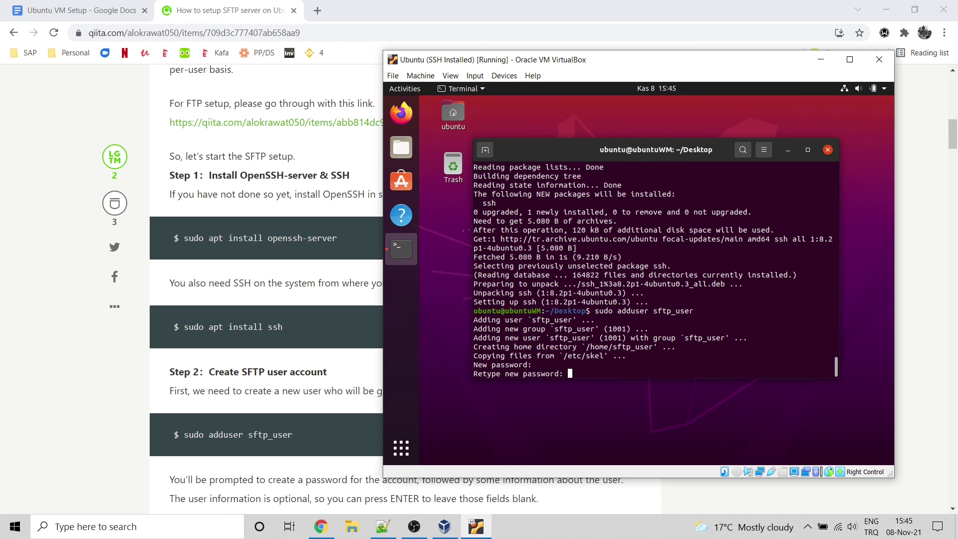
key("Return")
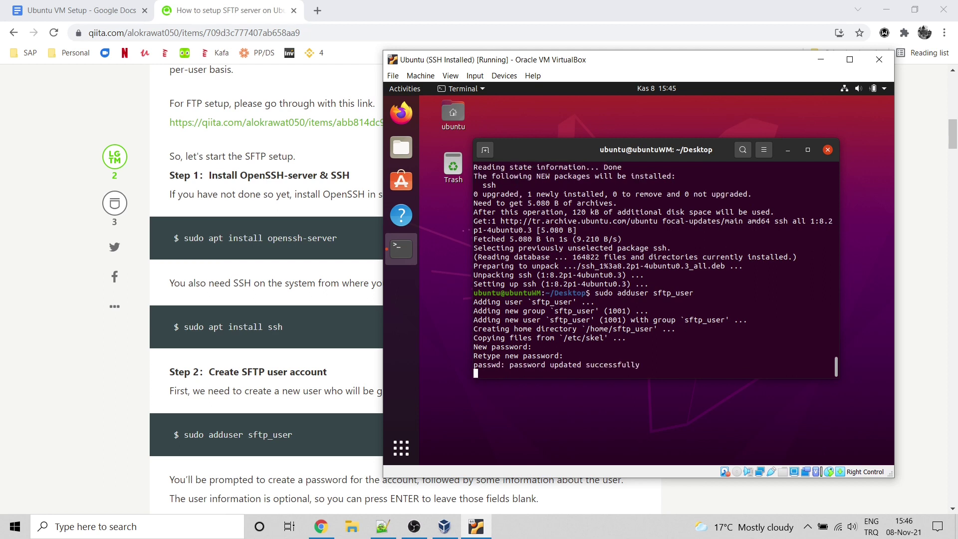
type("S")
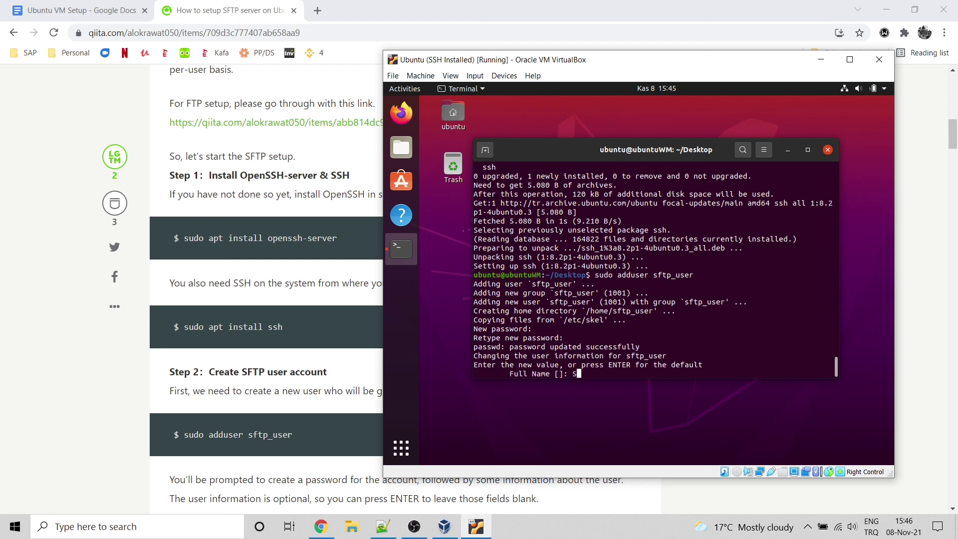
type("Ftp")
key("Return")
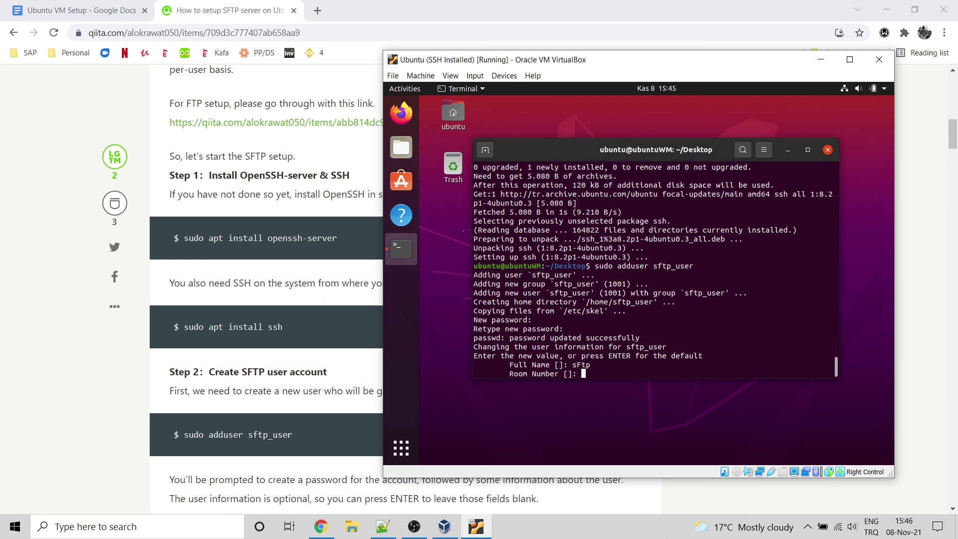
key("Return")
key("Return")
key("Return")
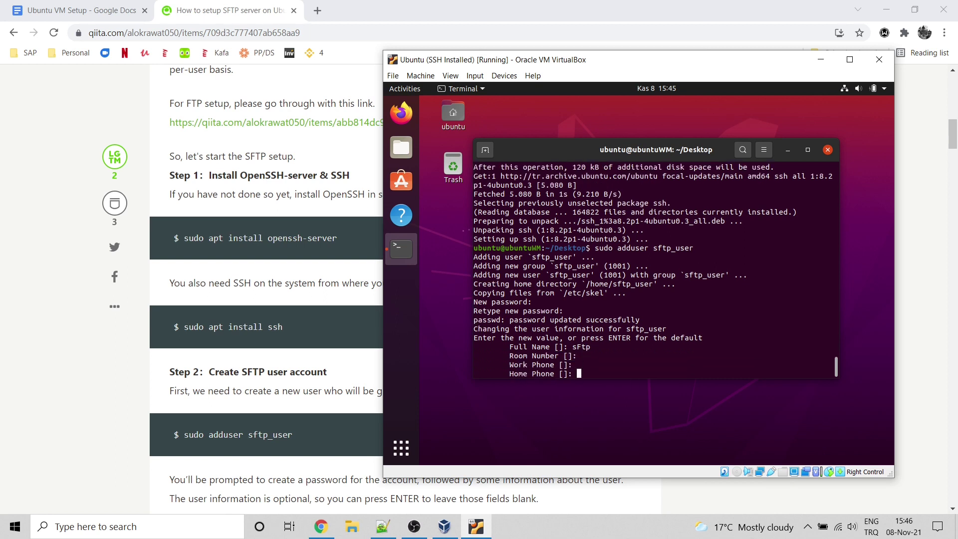
key("Return")
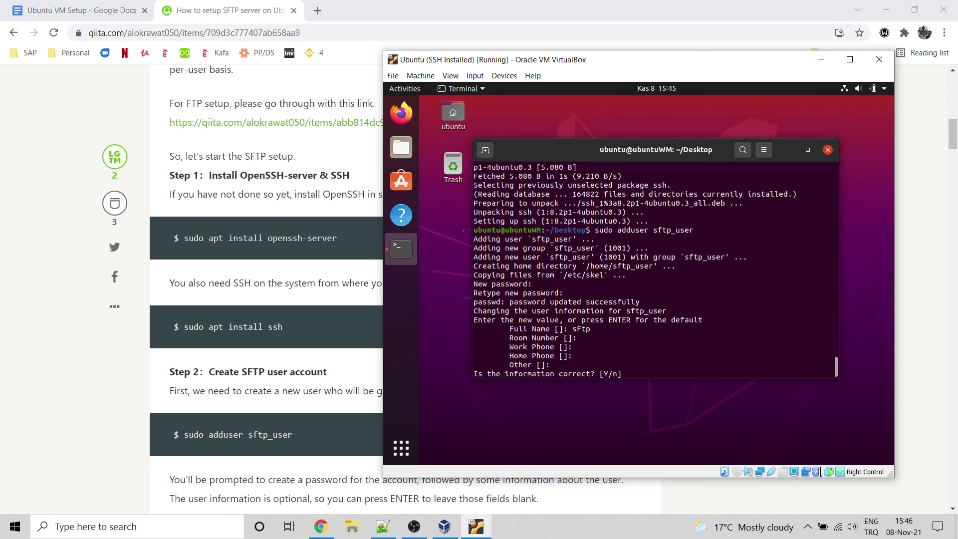
type("y")
key("Return")
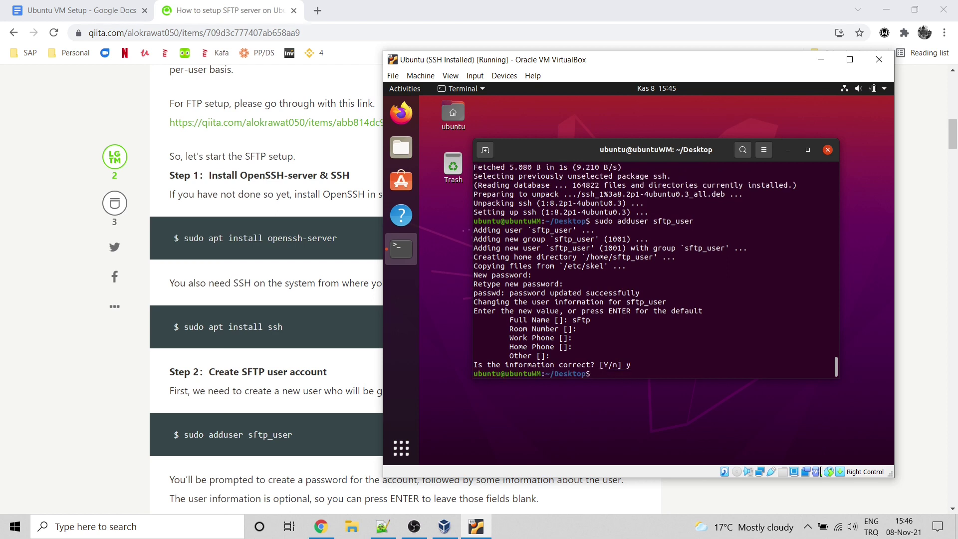
Step: Scroll the tutorial to the Step 3 mkdir/chown/chmod commands, then return to the Ubuntu VM
left_click(143, 417)
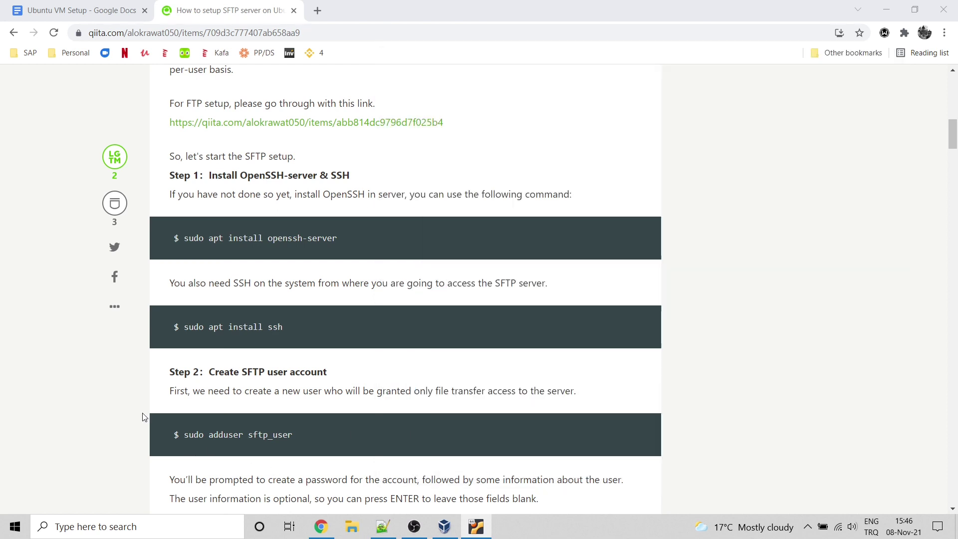
scroll(156, 422, "down", 6)
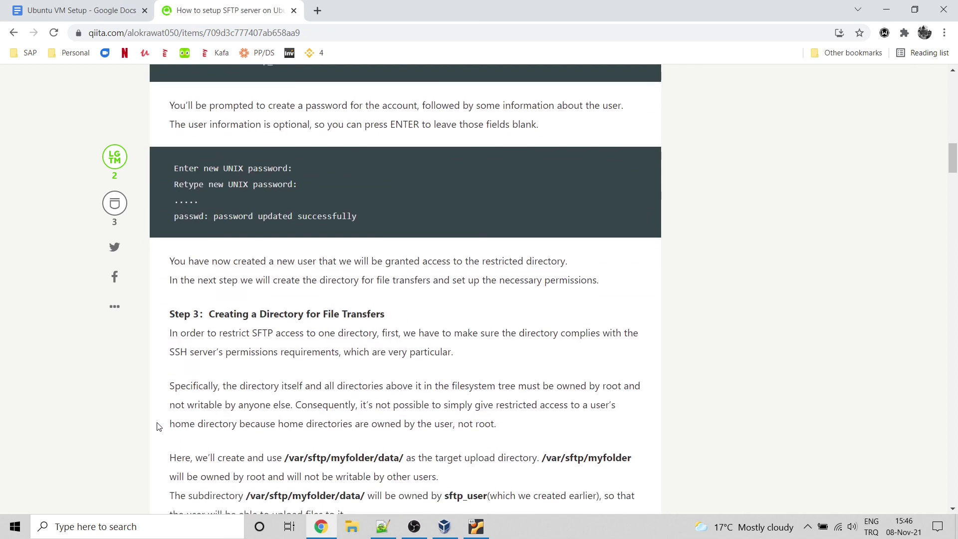
scroll(159, 426, "down", 3)
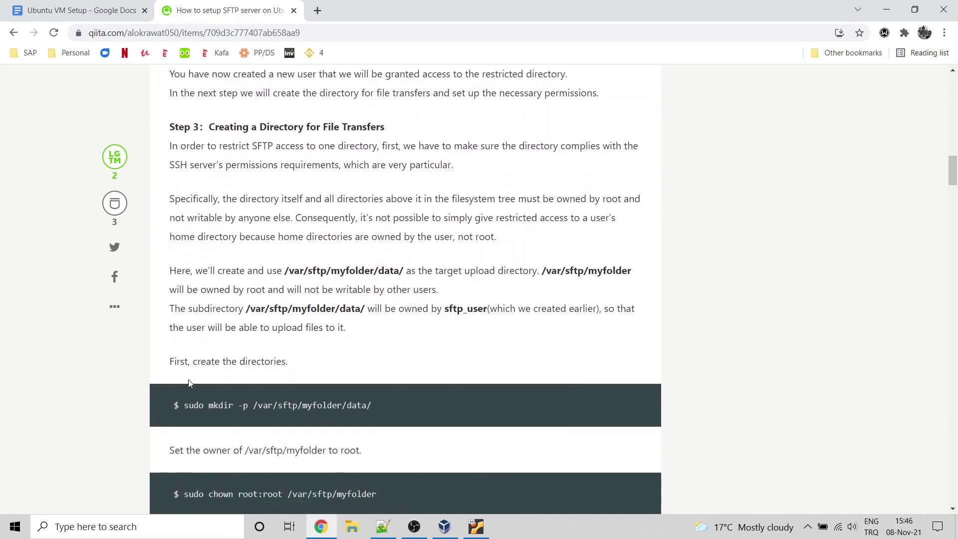
scroll(223, 380, "down", 1)
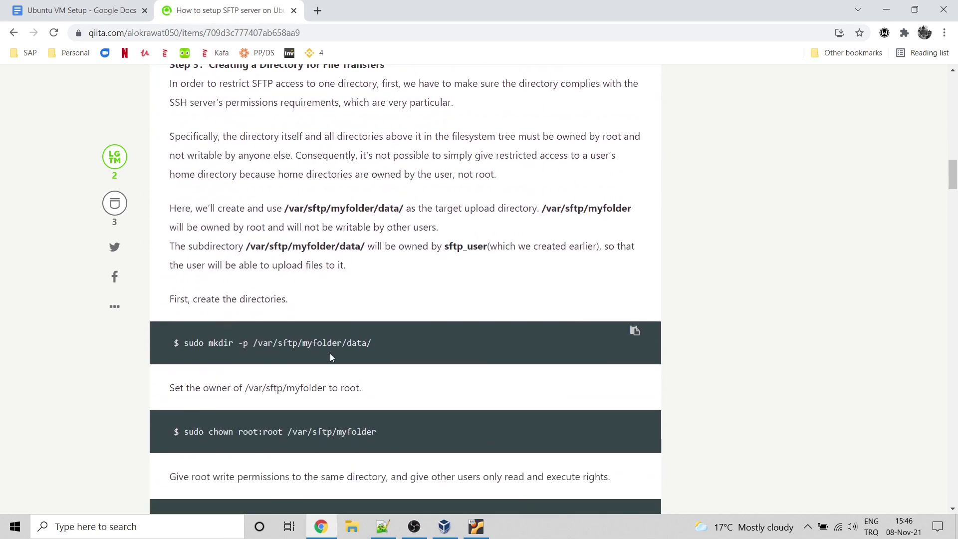
scroll(330, 355, "down", 3)
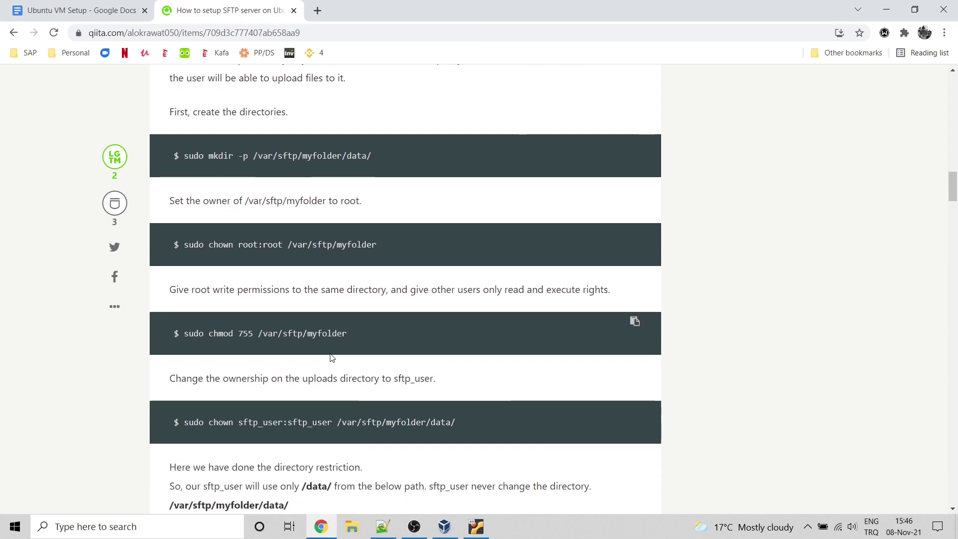
scroll(332, 357, "down", 1)
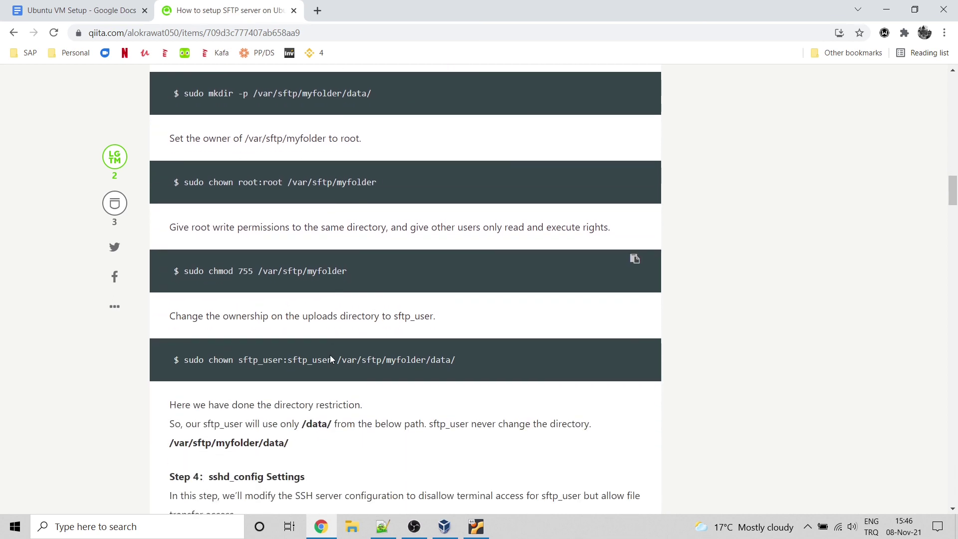
left_click(482, 524)
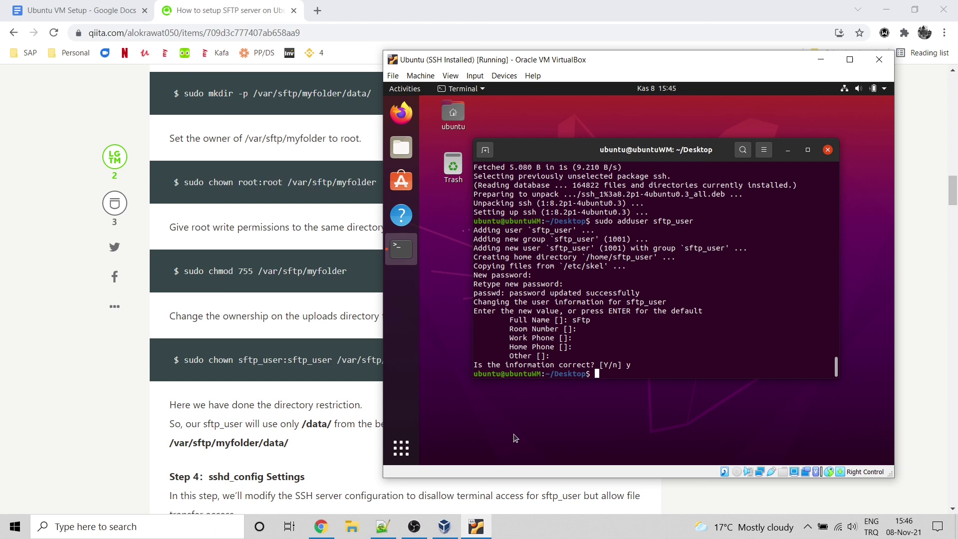
Step: Create the directory with 'sudo mkdir -p /var/sftp/myfolder/data'
type("sudo mkdr")
key("BackSpace")
type("ir -p /var/sftp/myfolder_data")
key("BackSpace")
key("BackSpace")
key("BackSpace")
key("BackSpace")
key("BackSpace")
type("/data")
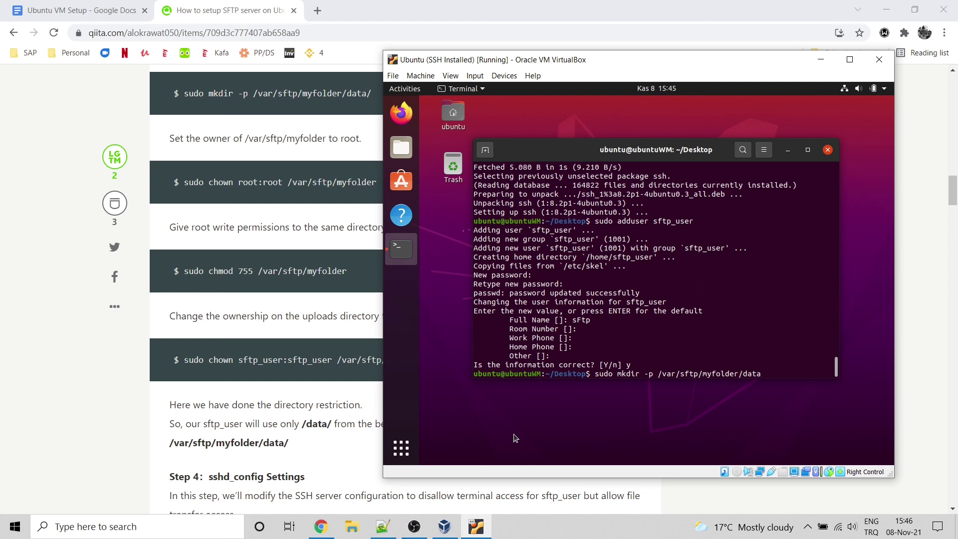
key("Return")
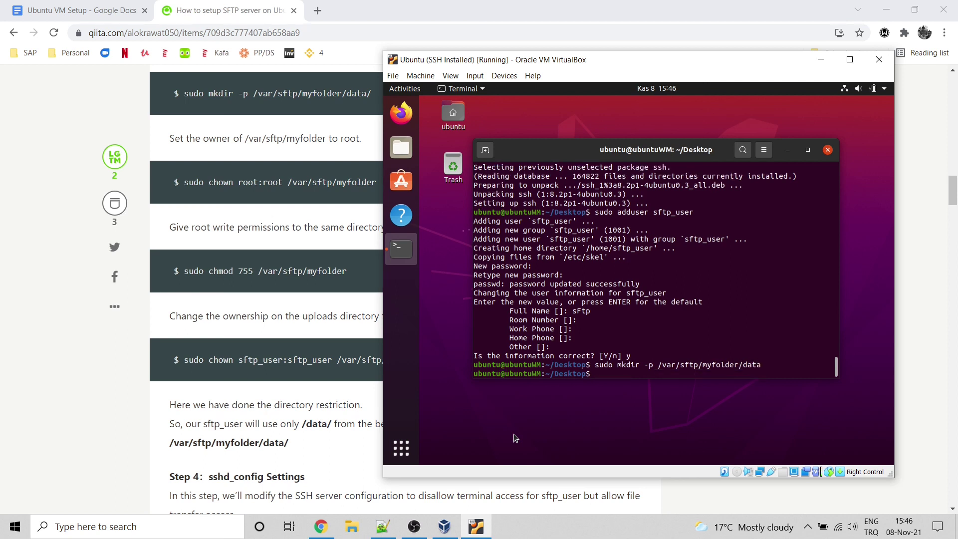
Step: Make root:root the owner of /var/sftp/myfolder
type("sudo chown root:root:")
key("BackSpace")
type("/var")
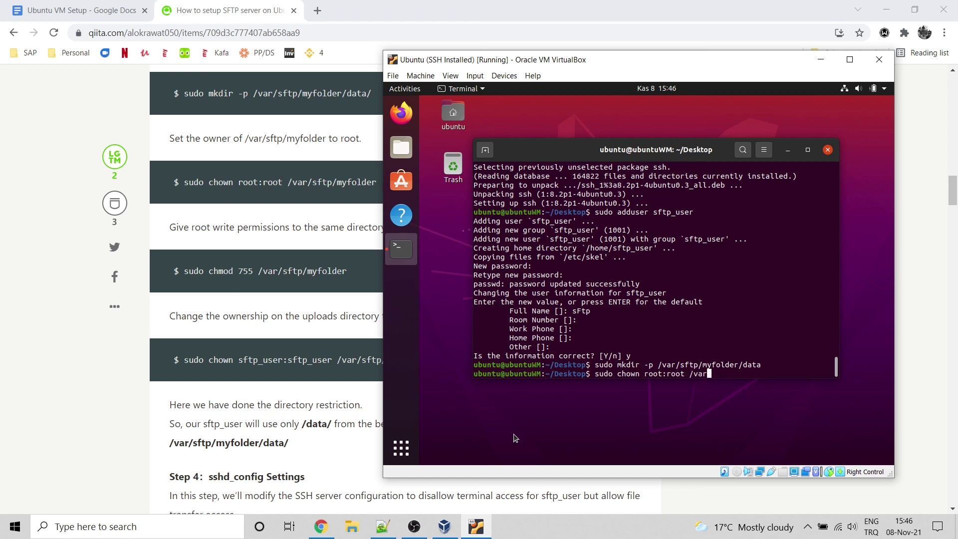
type("/sftp/myfolder")
key("Return")
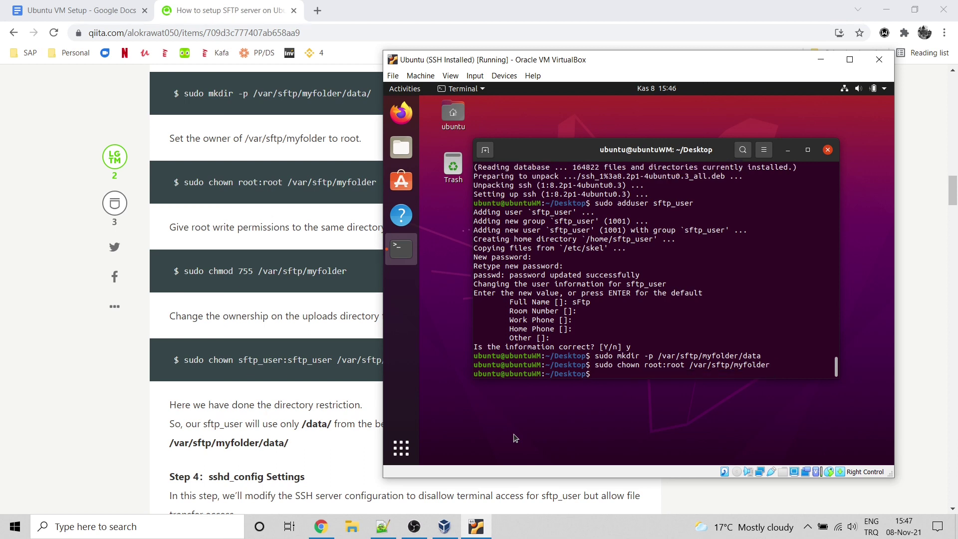
Step: Set /var/sftp/myfolder permissions to 755 with sudo chmod
type("sudo chmod")
key("Home")
key("Right")
key("Right")
key("Right")
key("Right")
key("Right")
key("Right")
key("Right")
key("Right")
key("Right")
key("Right")
type("755 /var/sftp")
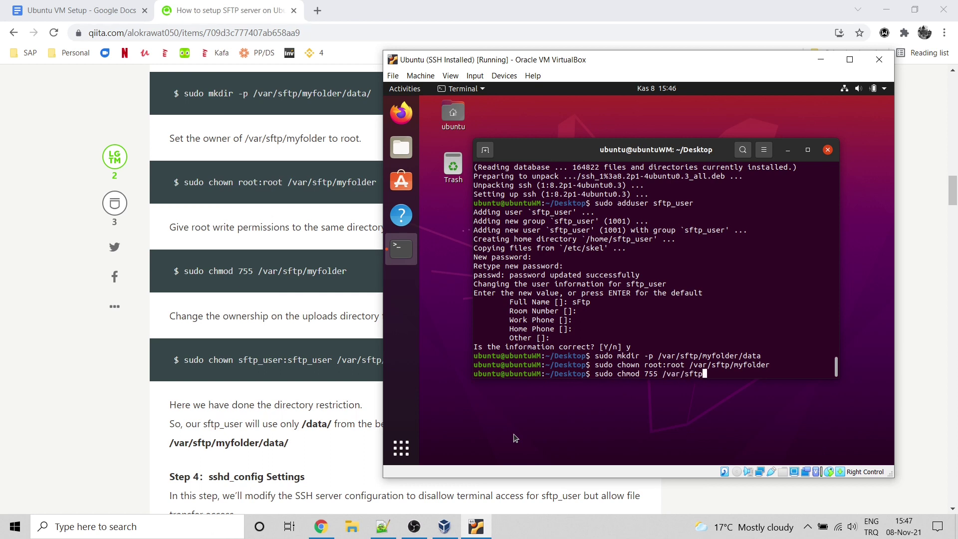
type("/myfolder/")
key("BackSpace")
key("Return")
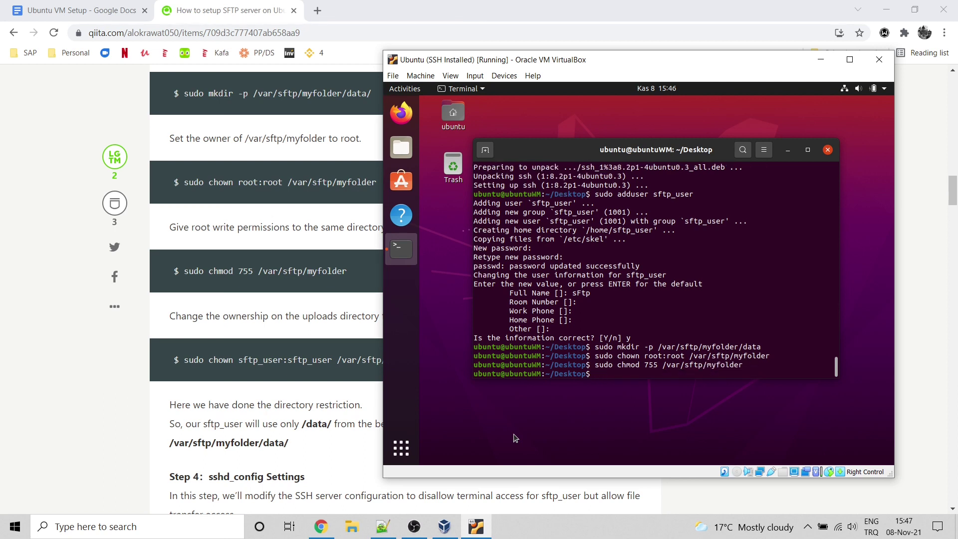
Step: Move the VM window right and make sftp_user:sftp_user the owner of /var/sftp/myfolder/data
left_click_drag(599, 65, 703, 31)
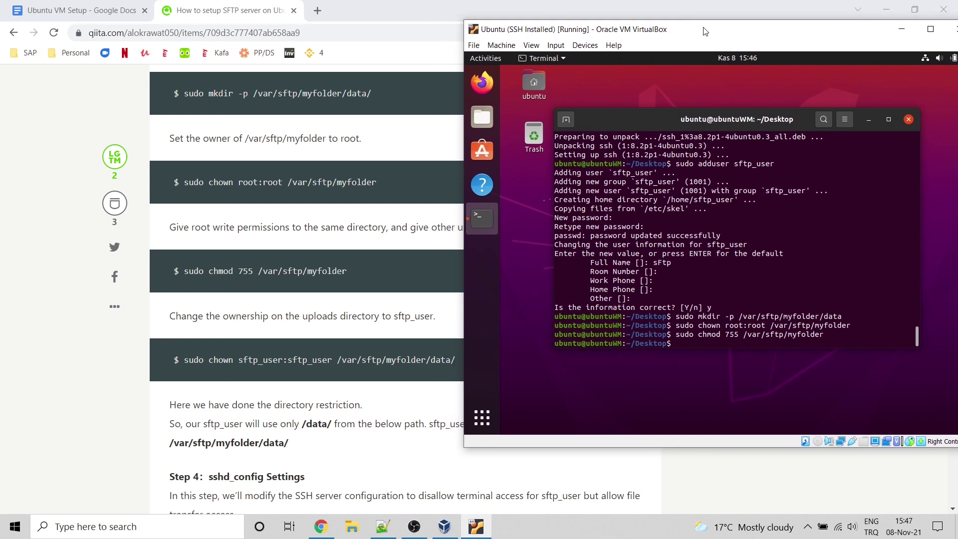
type("sud")
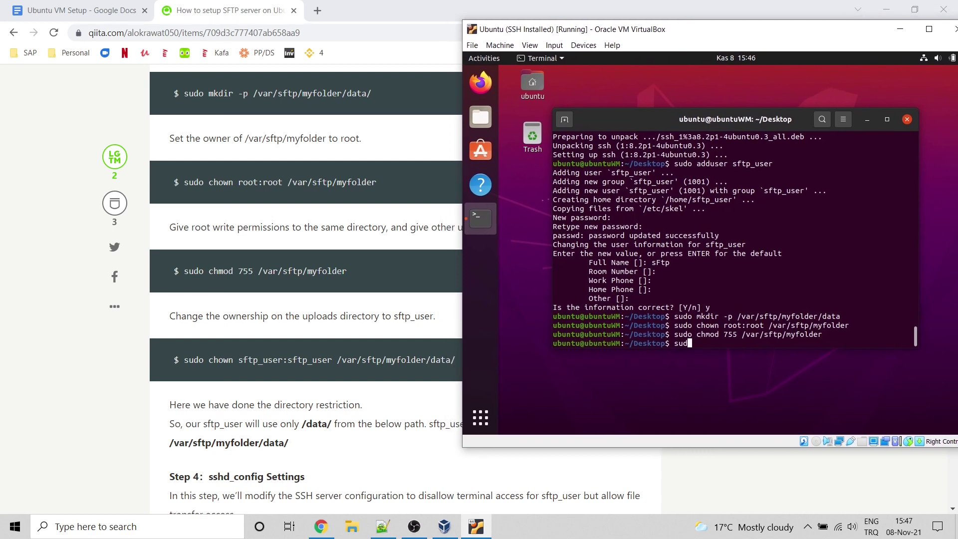
type("o chown")
type("sftp_user:sftp_user")
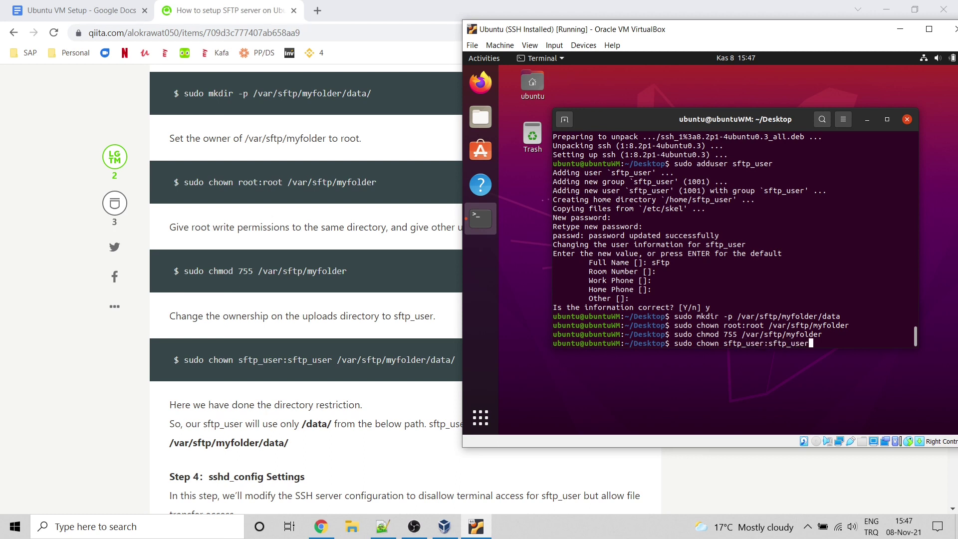
type(" /var/sftp/myfolder/data/")
key("BackSpace")
key("Return")
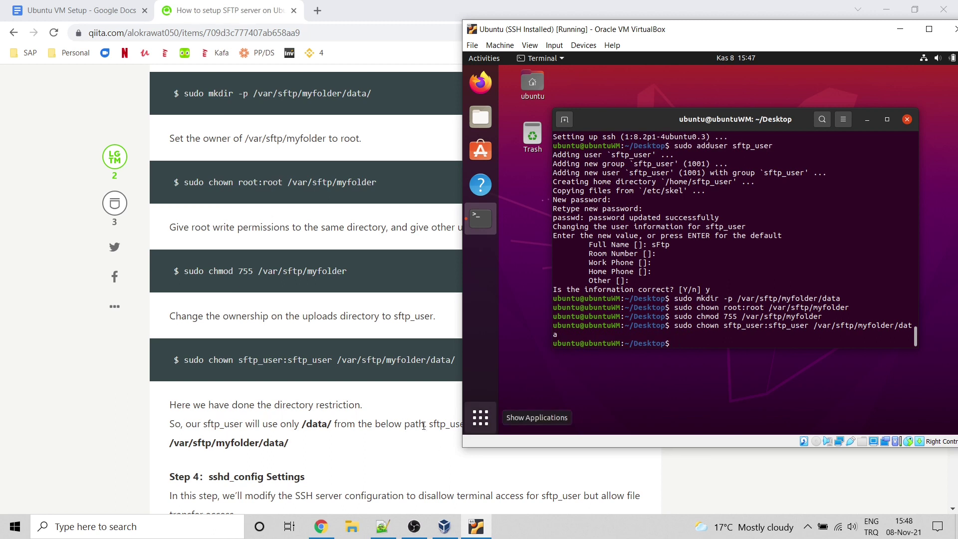
Step: Restore, narrow and reposition the Chrome tutorial window so the VM terminal is visible
double_click(498, 9)
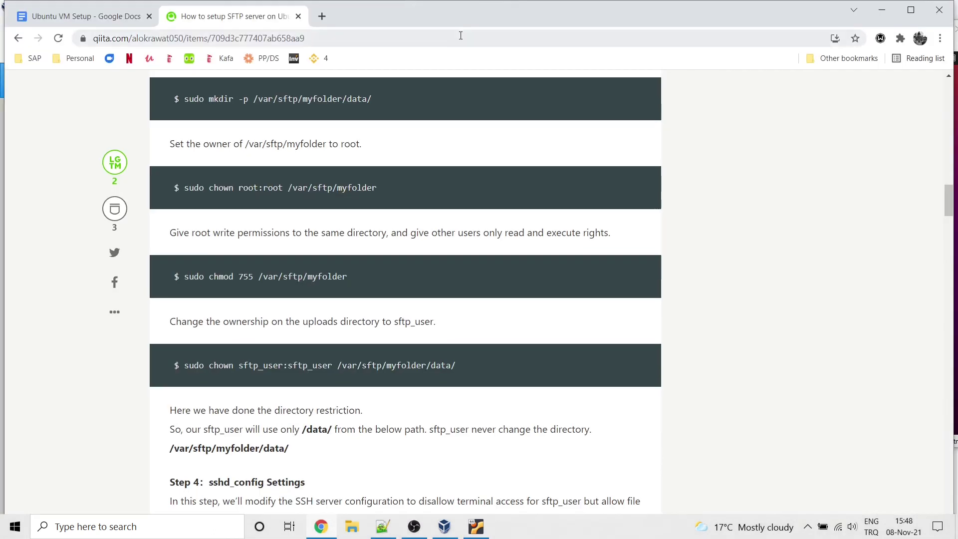
left_click_drag(504, 17, 399, 27)
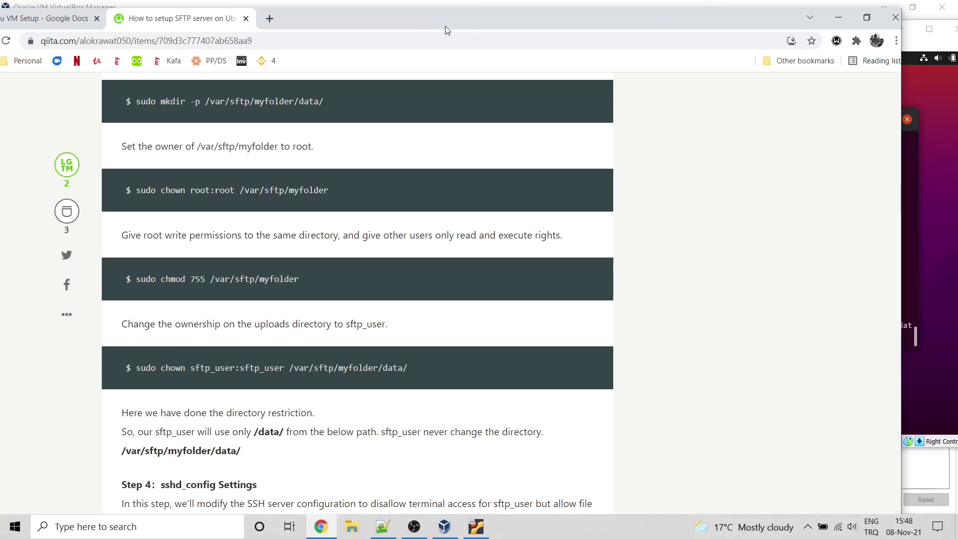
left_click_drag(847, 145, 556, 145)
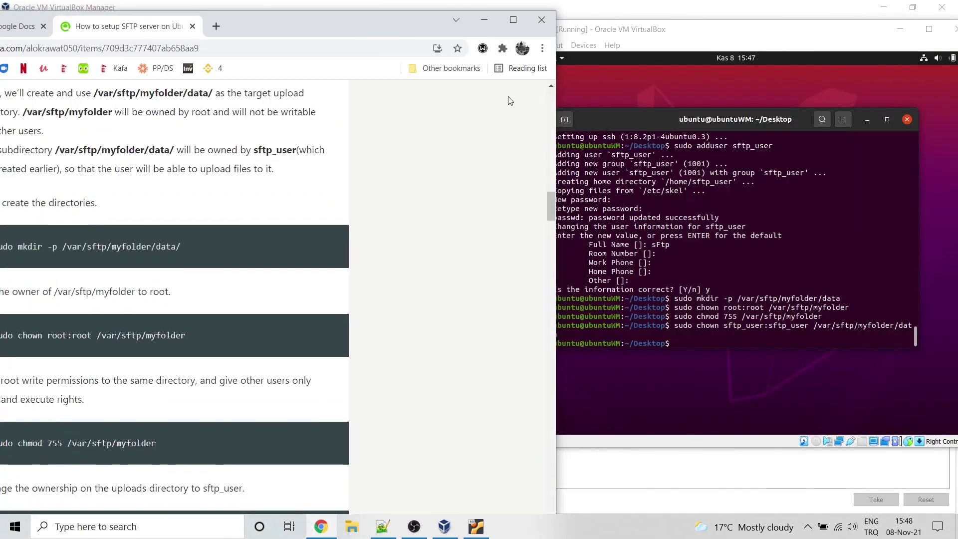
left_click_drag(377, 20, 478, 14)
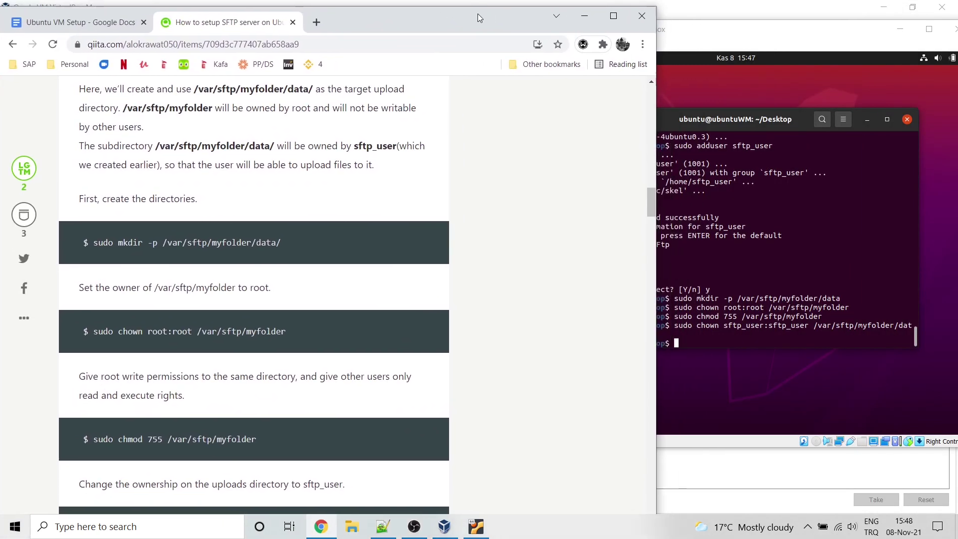
Step: Enter 'sudo nano /etc/ssh/sshd_config' at the VM terminal prompt
left_click(756, 73)
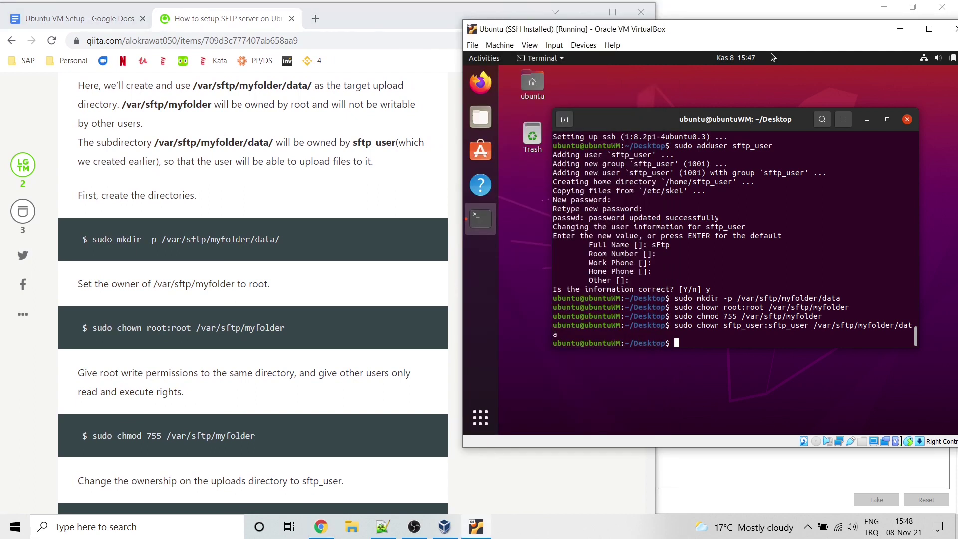
left_click(723, 59)
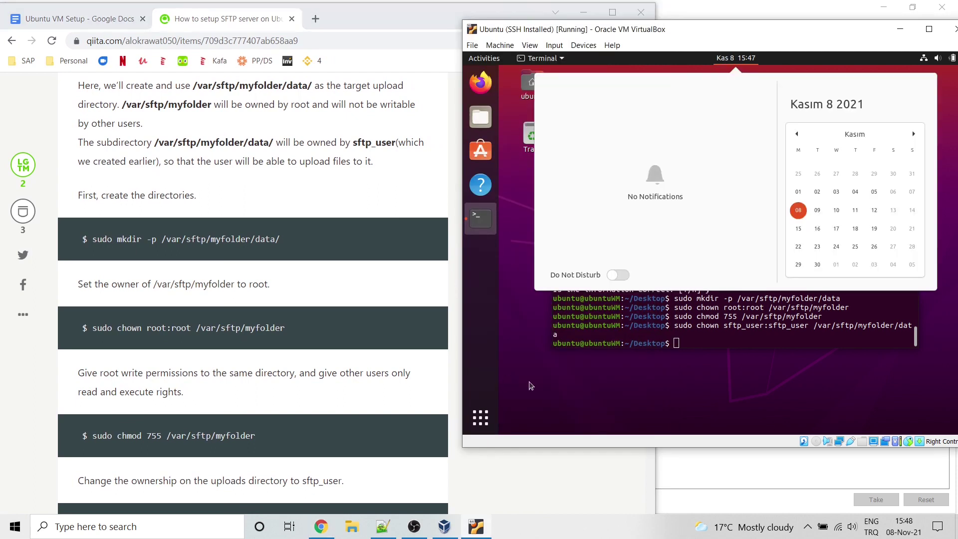
left_click(693, 341)
scroll(355, 396, "down", 8)
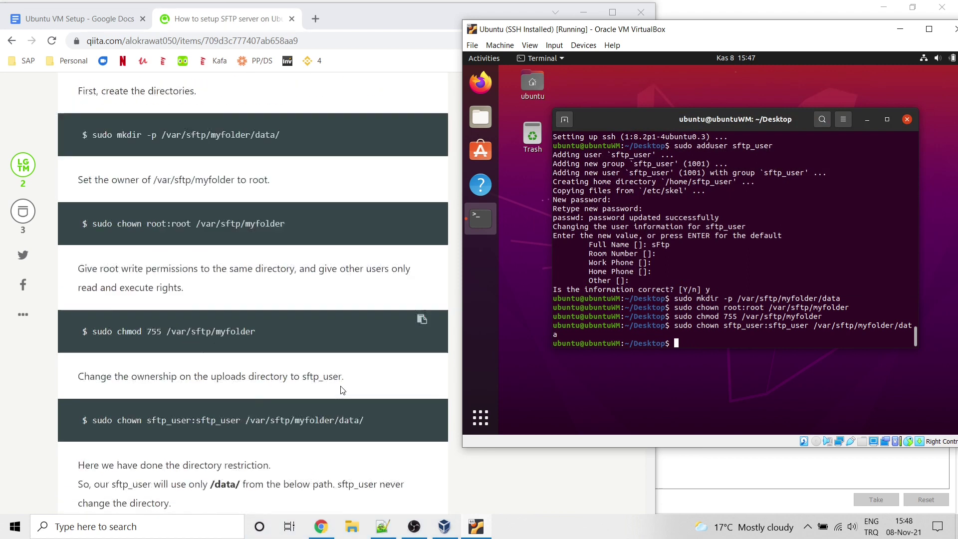
scroll(340, 380, "down", 1)
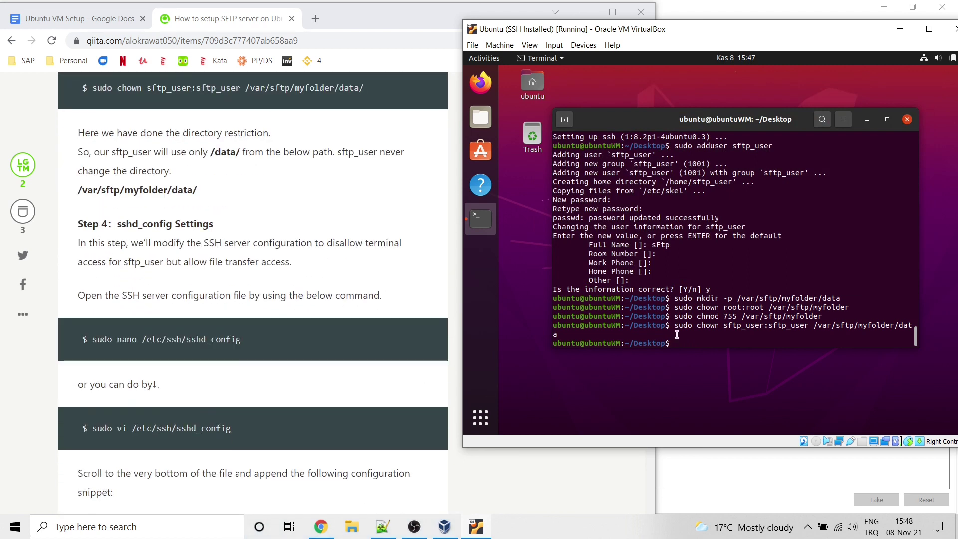
type("sudo ")
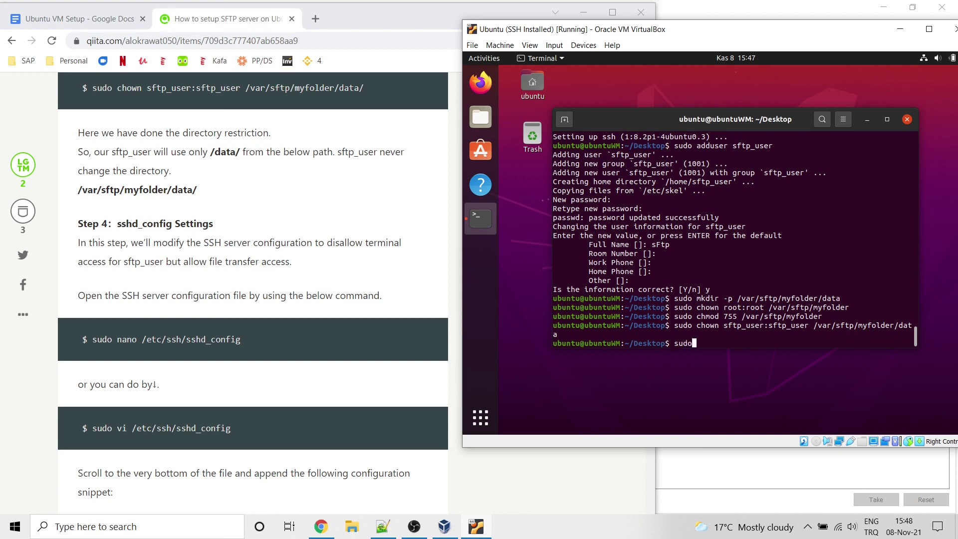
type("nano /etc/ssh/sshd_config")
Step: Open sshd_config in nano and move to the empty last line
key("Return")
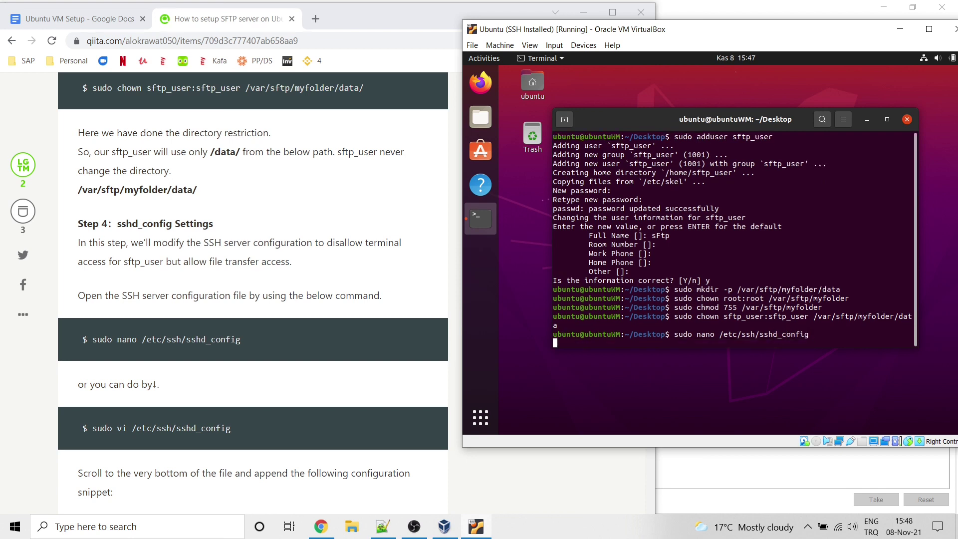
scroll(253, 289, "down", 6)
key("Down")
key("Down")
key("Down")
key("Down")
key("Down")
key("Down")
key("Down")
key("Down")
key("Down")
key("Down")
key("Down")
key("Down")
key("Down")
key("Down")
key("Down")
key("Down")
key("Down")
key("Down")
key("Down")
key("Down")
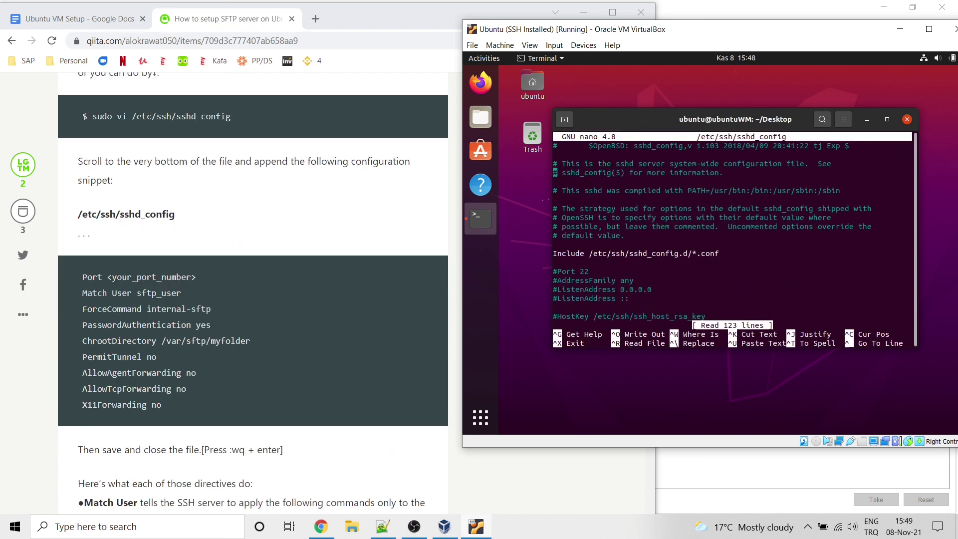
key("Down")
key("Down")
key("Down")
key("Down")
key("Down")
key("Down")
key("Down")
key("Down")
key("Down")
key("Down")
key("Down")
key("Down")
key("Down")
key("Down")
key("Down")
key("Down")
key("Down")
key("Down")
key("Down")
key("Down")
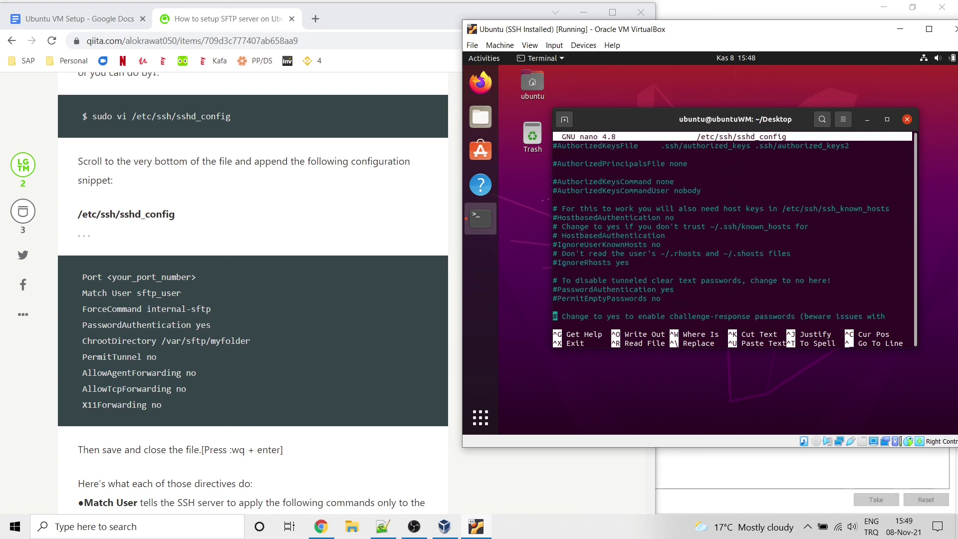
key("Down")
key("Down")
key("Down")
key("Down")
key("Down")
key("Down")
key("Down")
key("Down")
key("Down")
key("Down")
key("Down")
key("Down")
key("Down")
key("Down")
key("Down")
key("Down")
key("Down")
key("Down")
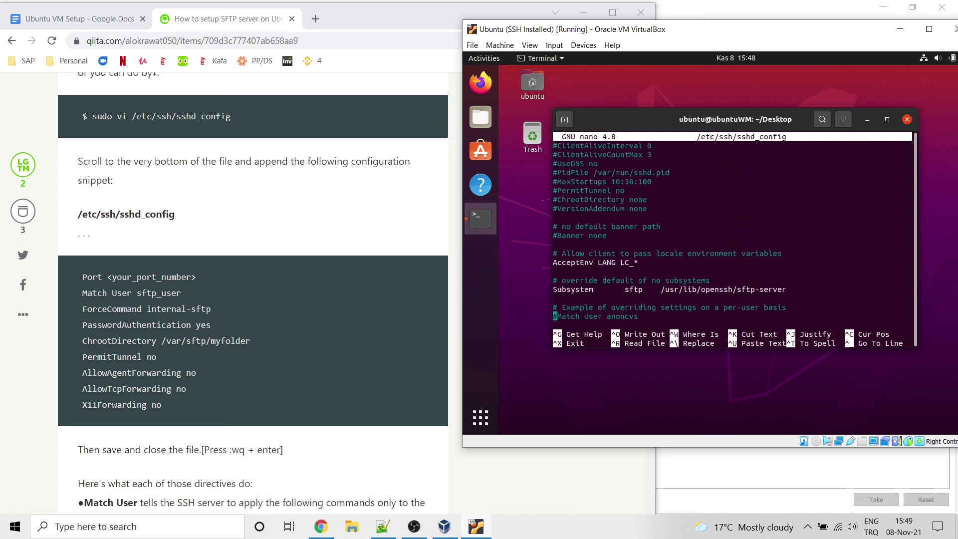
Step: Append Port 2222 and the SFTP-only Match User sftp_user block, then save sshd_config
key("Return")
key("Return")
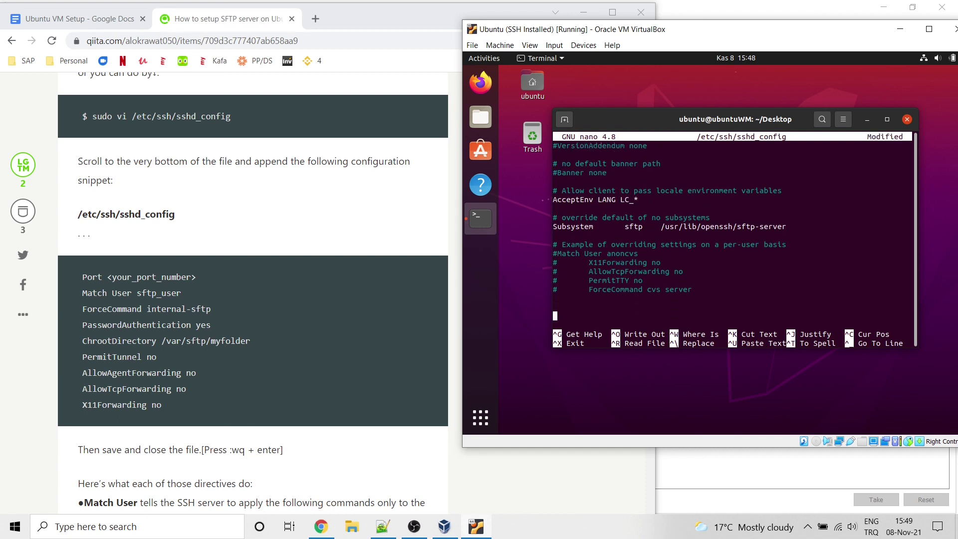
type("Port 2222")
key("Return")
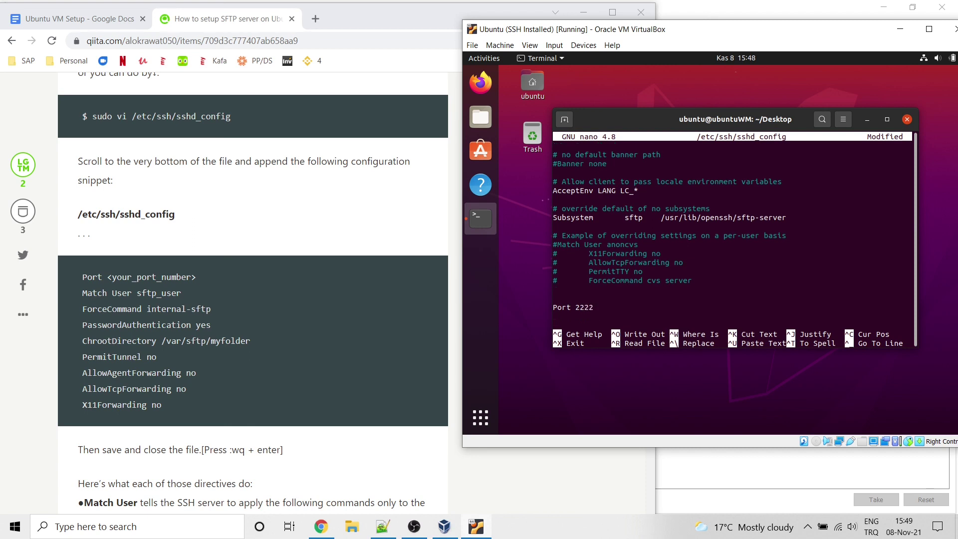
type("Match")
type(" U")
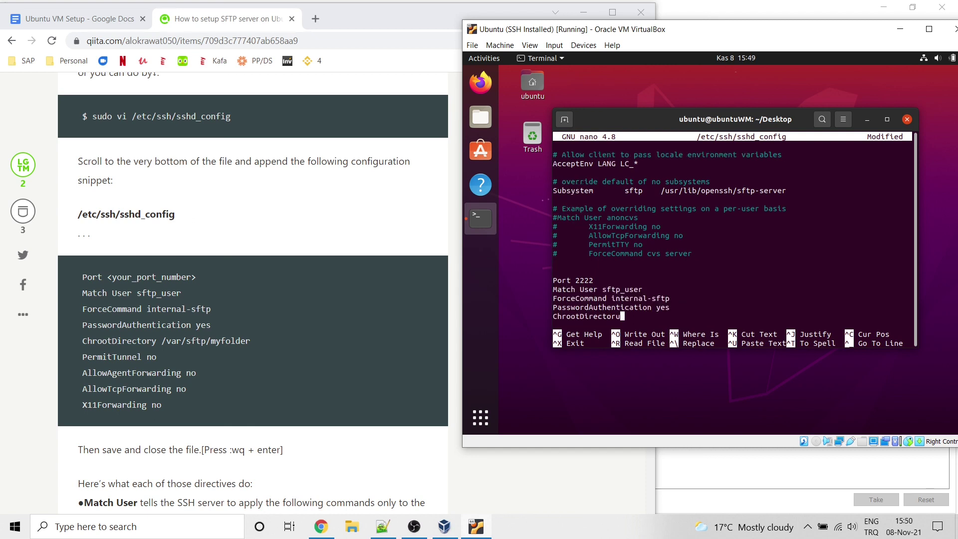
type("y /var")
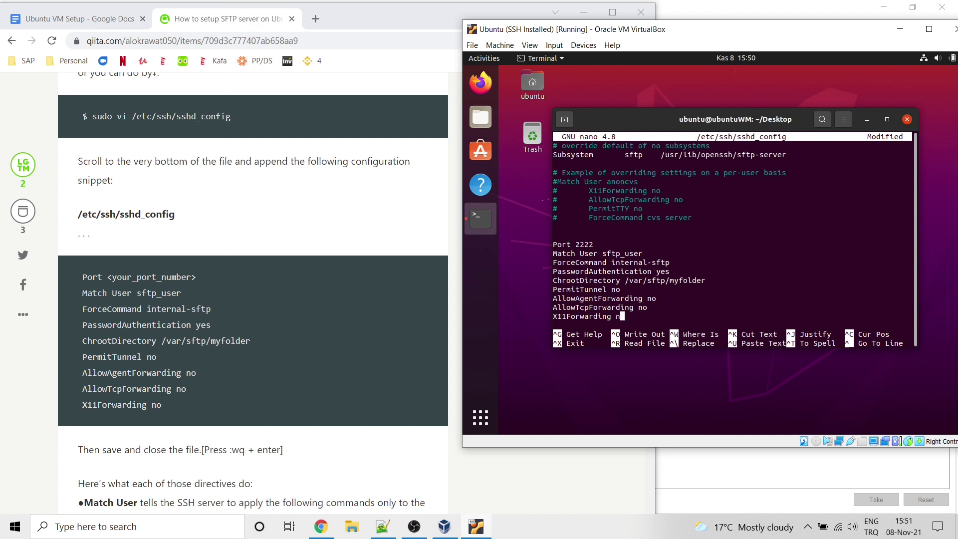
type("orwarding no")
key("Return")
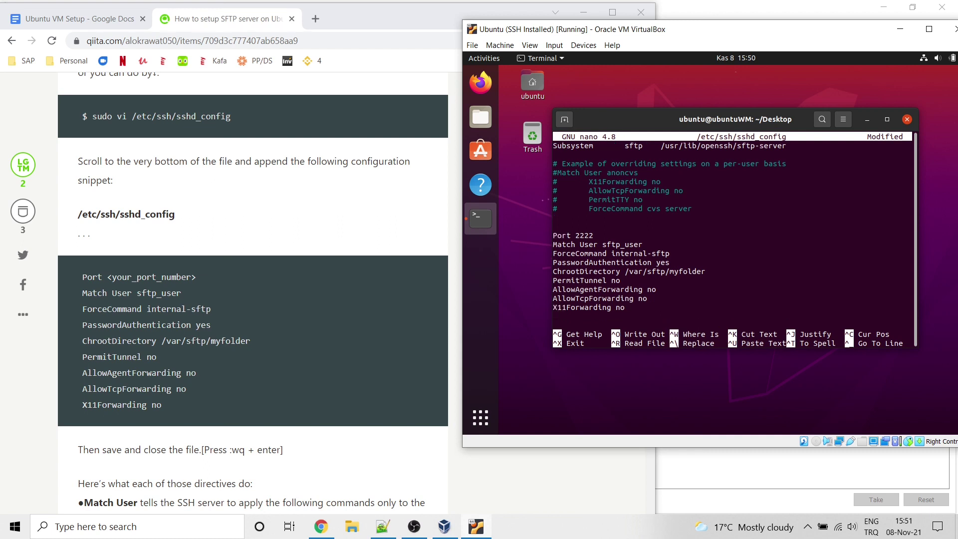
key("ctrl+x")
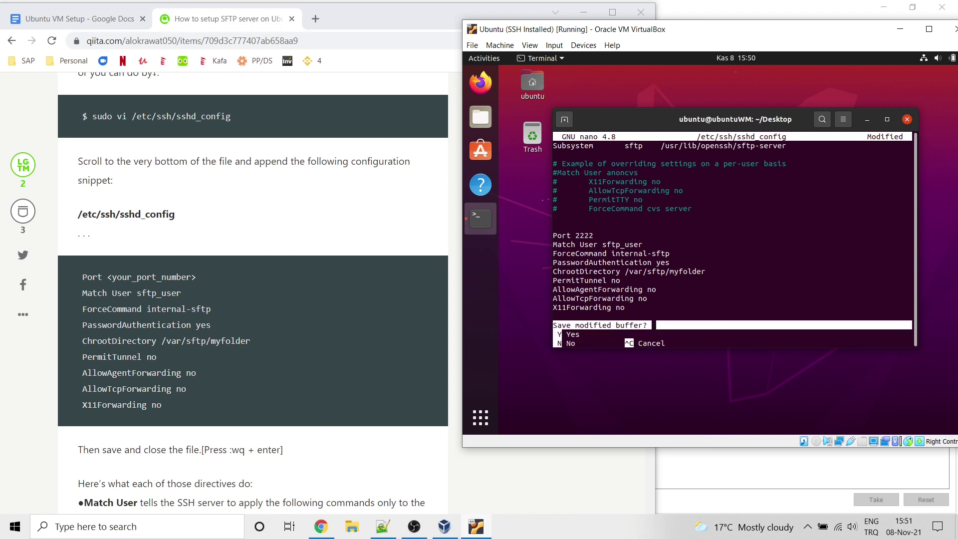
key("y")
key("Return")
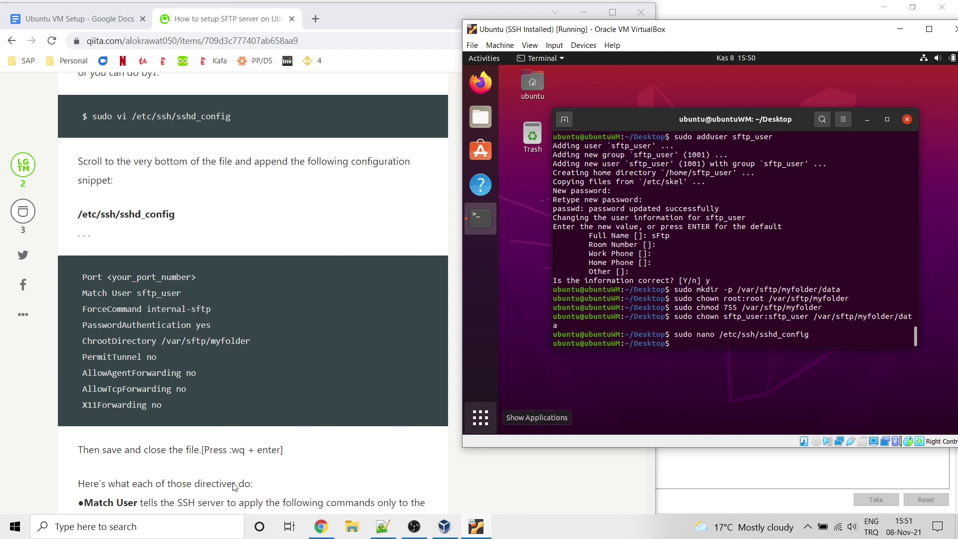
Step: Scroll the tutorial to the SSH restart instructions and return to the VM
left_click(257, 478)
scroll(281, 453, "down", 2)
scroll(281, 452, "down", 3)
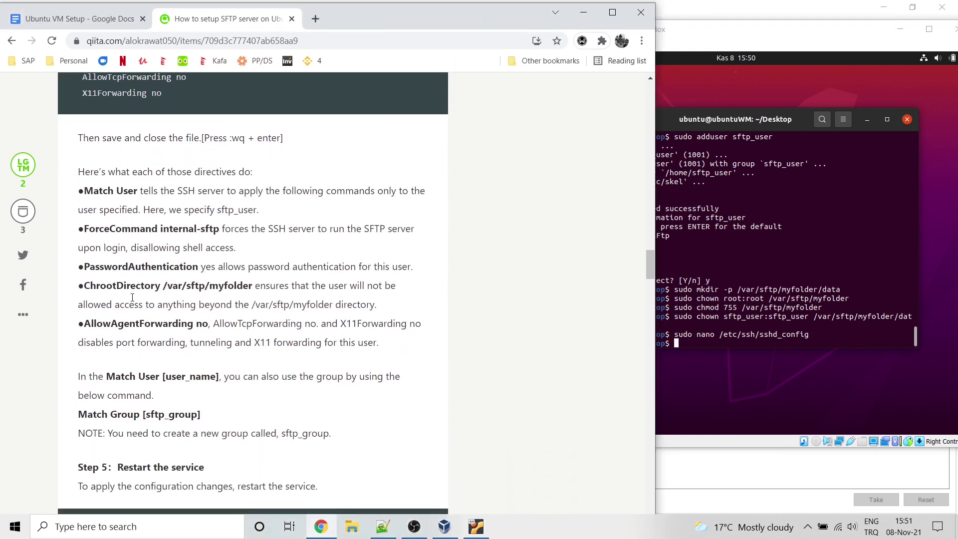
scroll(397, 333, "down", 4)
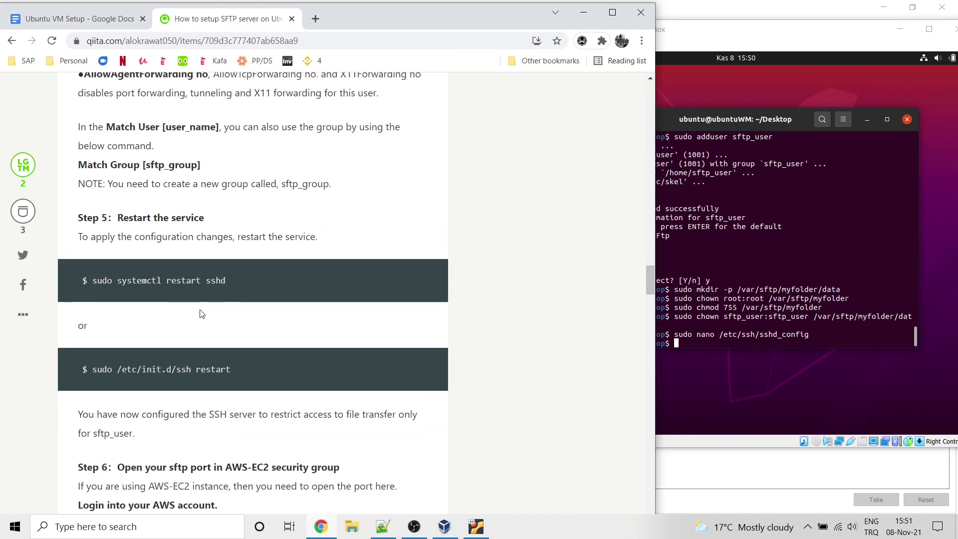
left_click(708, 343)
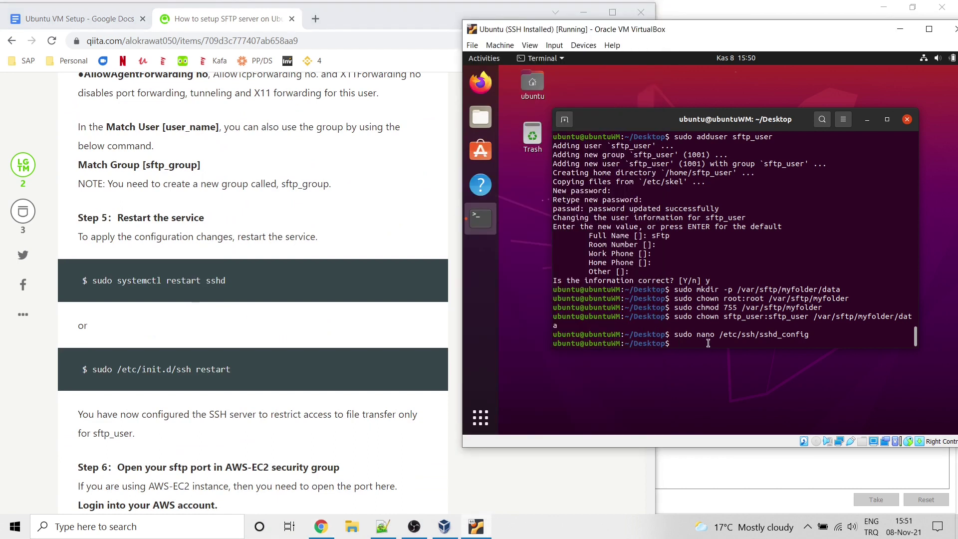
Step: Restart the SSH server with 'sudo systemctl restart sshd' after a failed sftp restart attempt
key("Up")
key("Up")
key("Down")
key("Down")
type("sudo se")
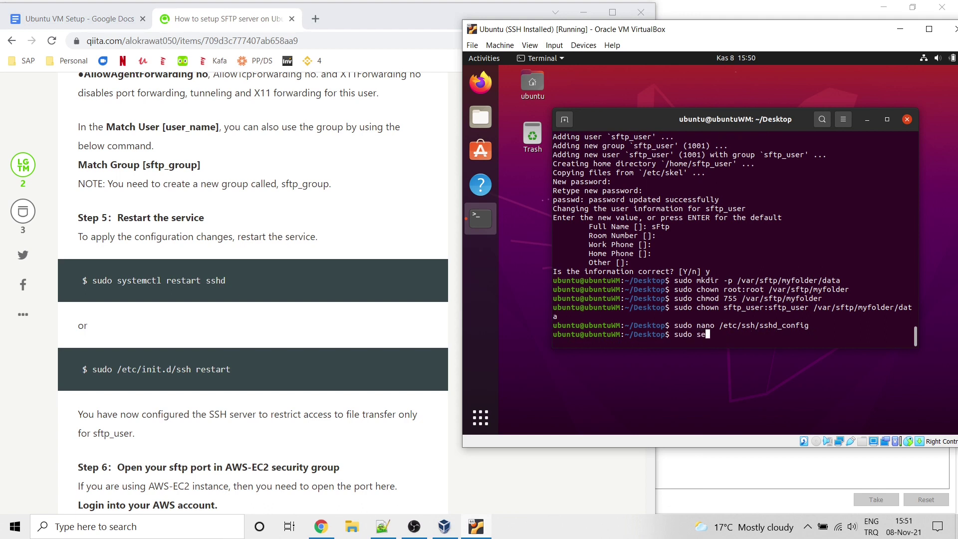
type("rvice sftp restat")
type("t")
key("Return")
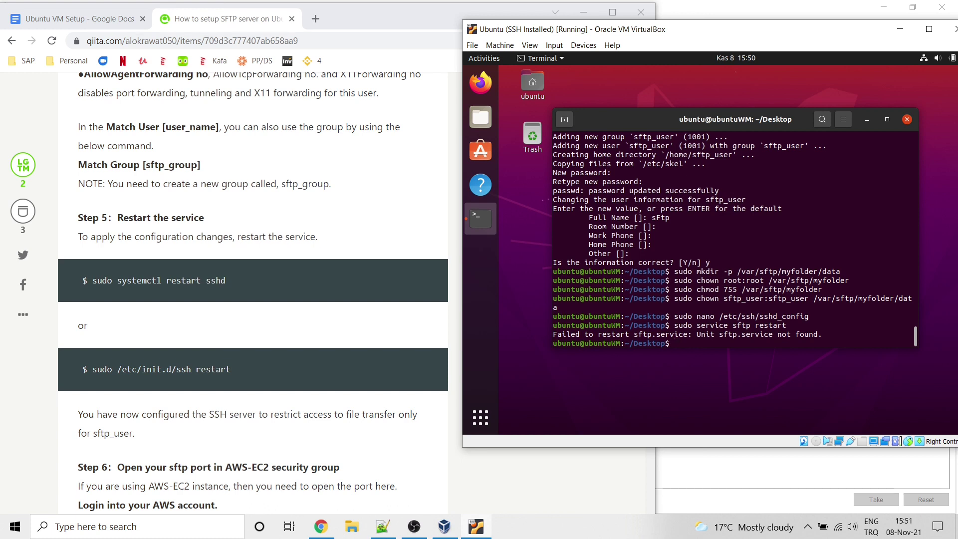
key("Up")
key("BackSpace")
key("BackSpace")
key("BackSpace")
key("BackSpace")
key("BackSpace")
key("BackSpace")
key("BackSpace")
key("BackSpace")
key("BackSpace")
key("BackSpace")
key("BackSpace")
key("BackSpace")
key("BackSpace")
key("BackSpace")
key("BackSpace")
key("BackSpace")
key("BackSpace")
key("BackSpace")
key("BackSpace")
key("BackSpace")
type("sudo /etc/in")
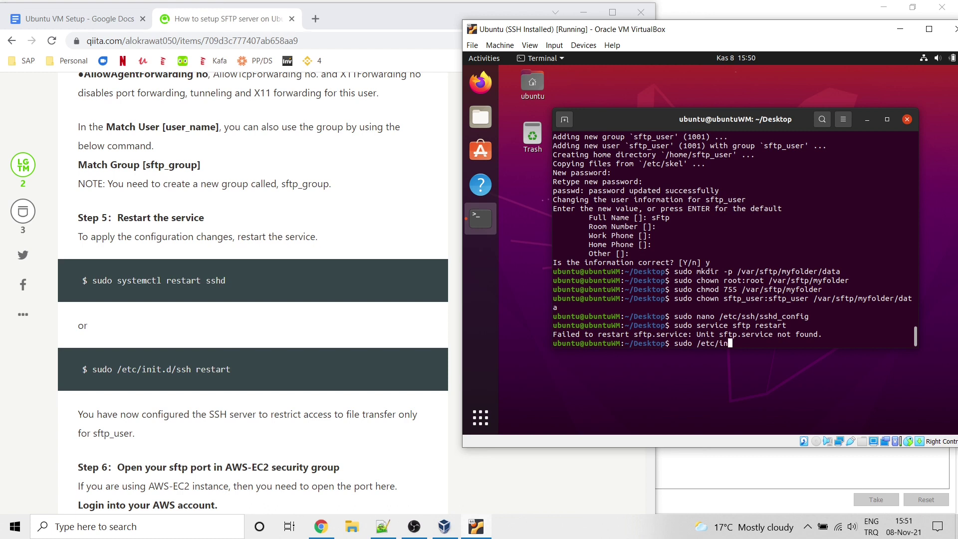
type("it.d/")
key("BackSpace")
key("BackSpace")
key("BackSpace")
key("BackSpace")
key("BackSpace")
key("BackSpace")
key("BackSpace")
key("BackSpace")
key("BackSpace")
key("BackSpace")
key("BackSpace")
key("BackSpace")
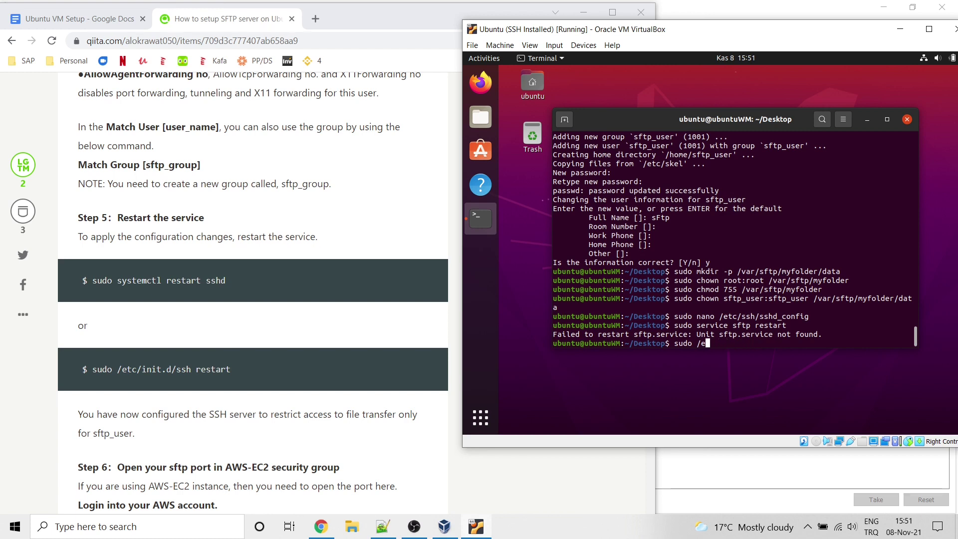
type("systemctl restart ")
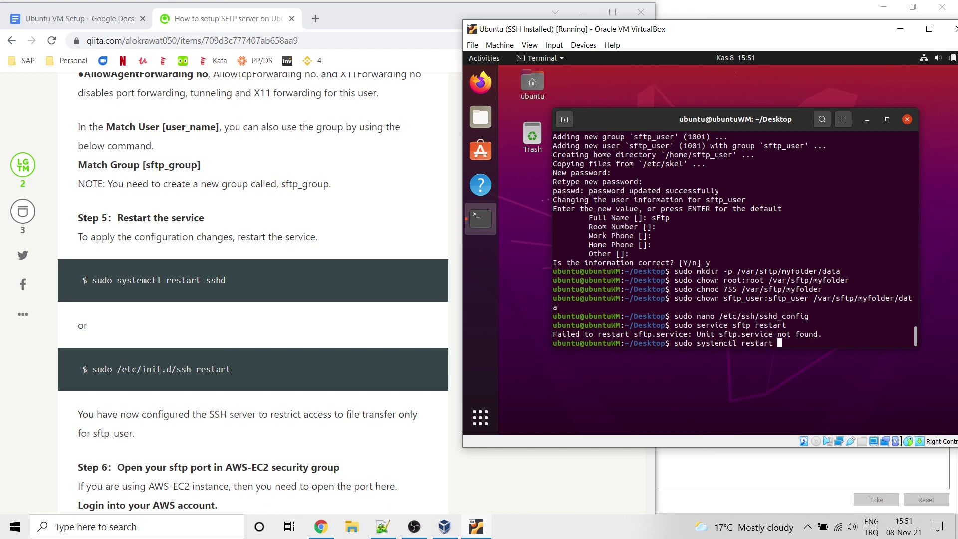
type("sshd")
key("Return")
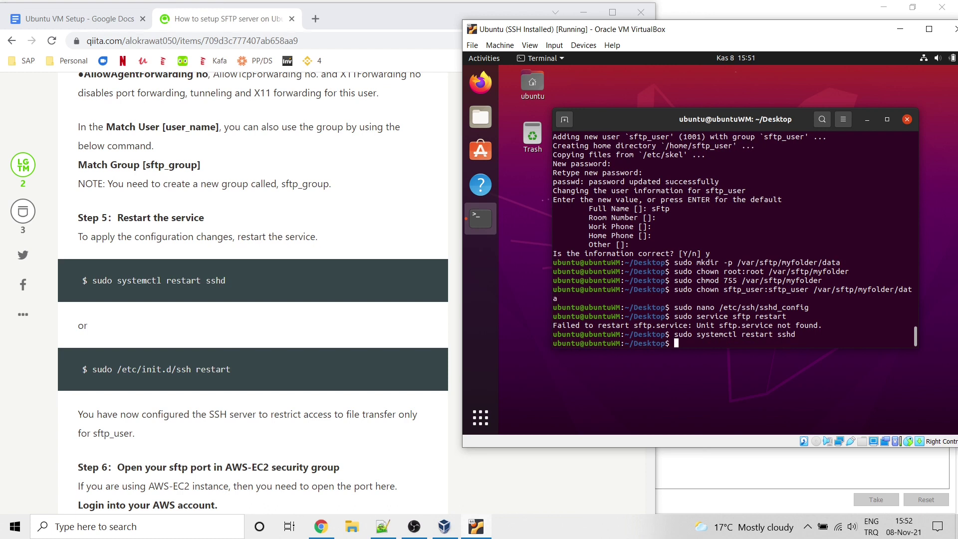
Step: Check 'sudo service sshd status' shows active and listening on port 2222, then exit the output
scroll(370, 372, "down", 15)
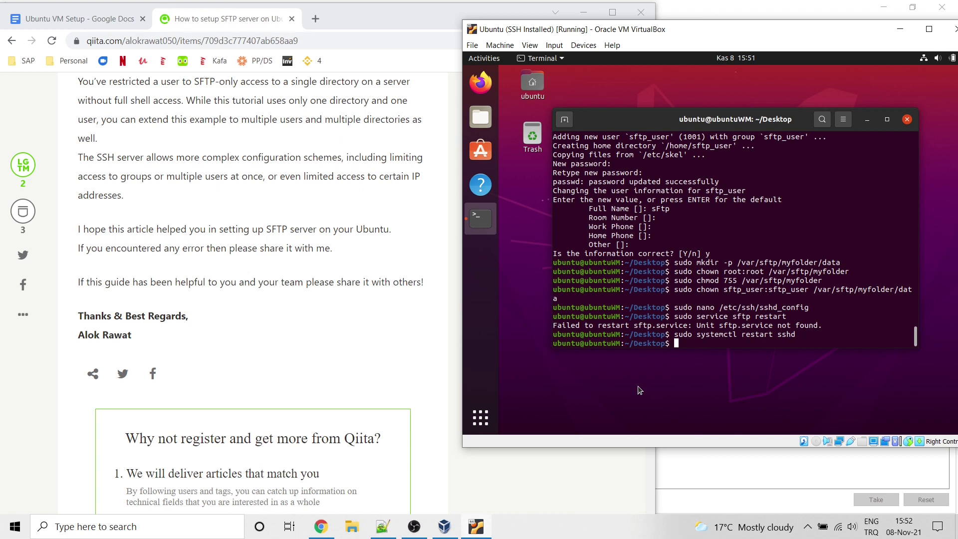
type("sudo service sshd status")
key("Return")
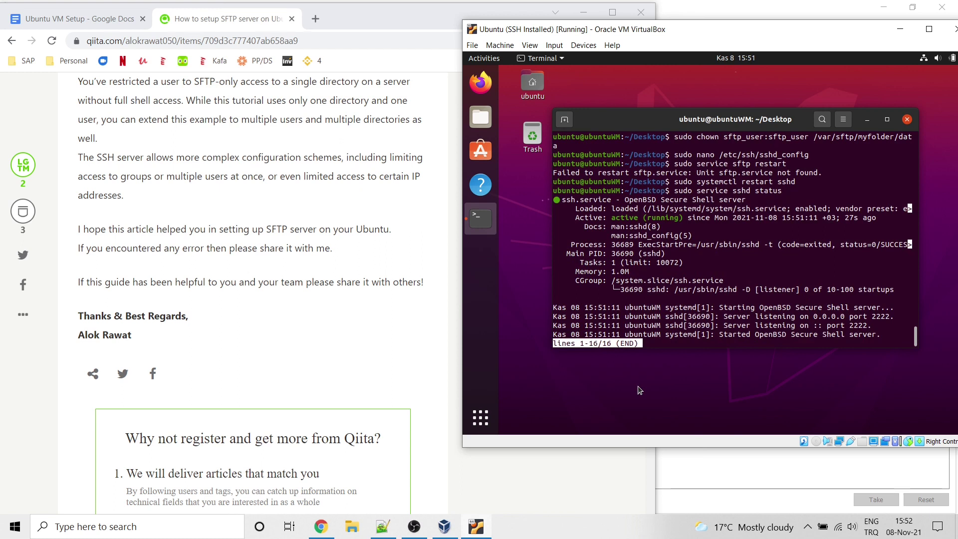
key("q")
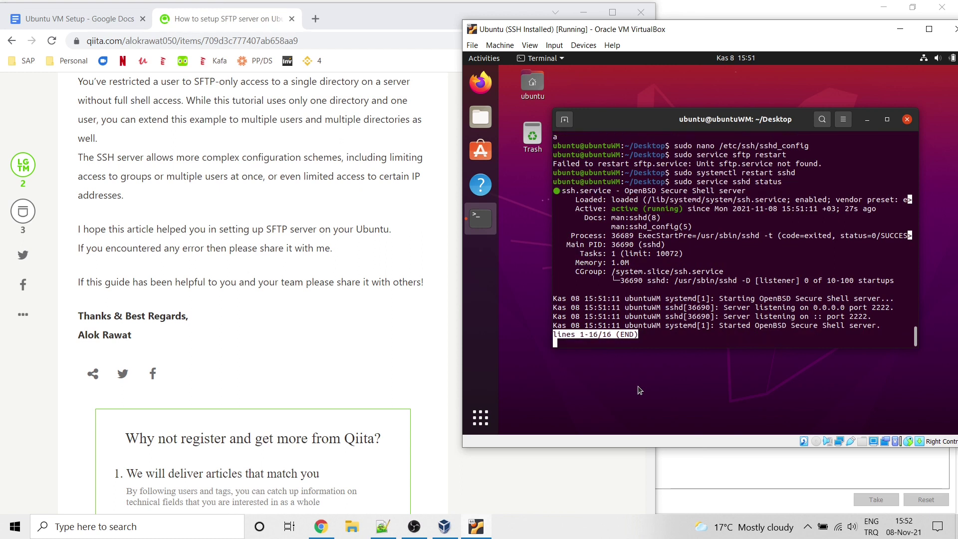
key("ctrl+c")
key("Return")
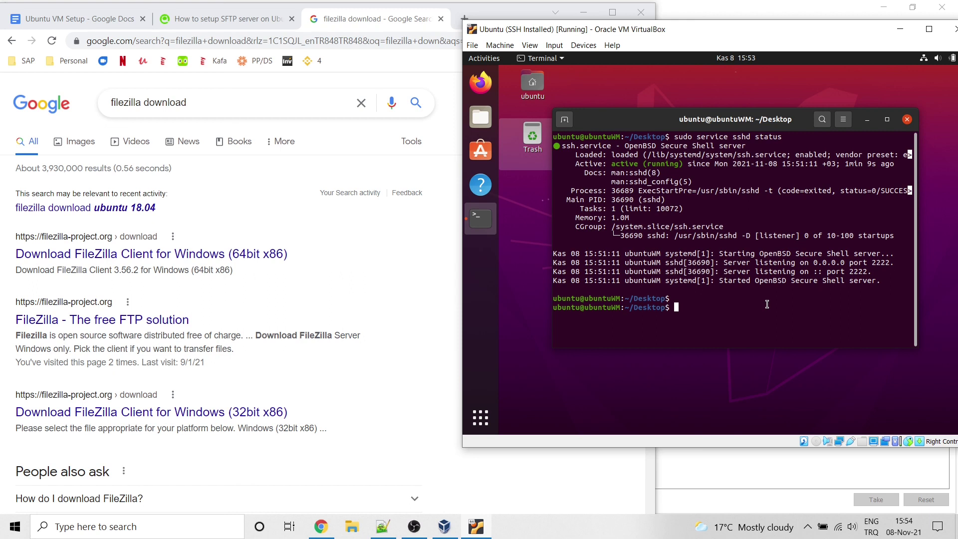
Step: Allow 2222/tcp through the ufw firewall
type("sudo ufw allow 2222/tcp")
key("Return")
Step: Confirm ufw status lists 22/tcp and 2222/tcp allowed, then clear the terminal
key("Up")
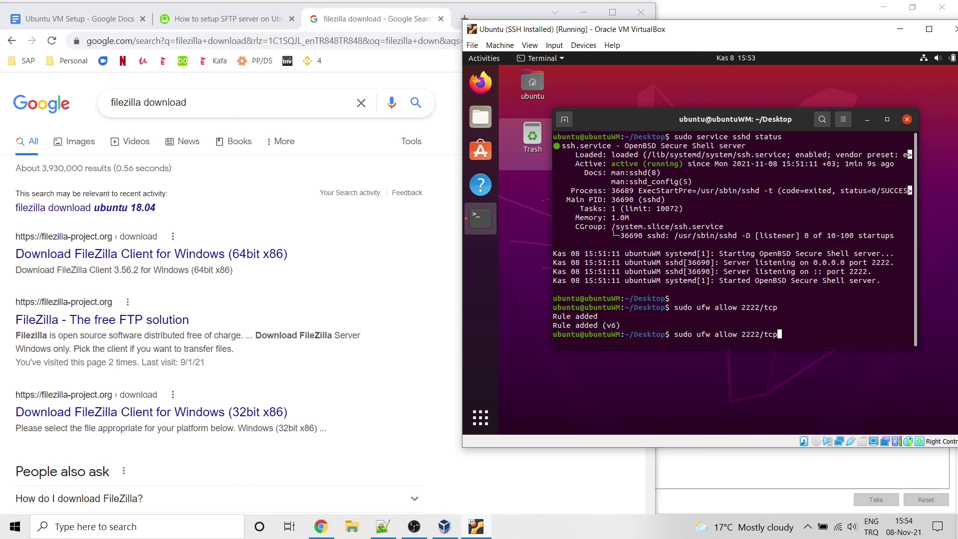
key("BackSpace")
key("Up")
key("Up")
key("Up")
key("Up")
key("Up")
key("Up")
key("Up")
key("Up")
key("Up")
key("Up")
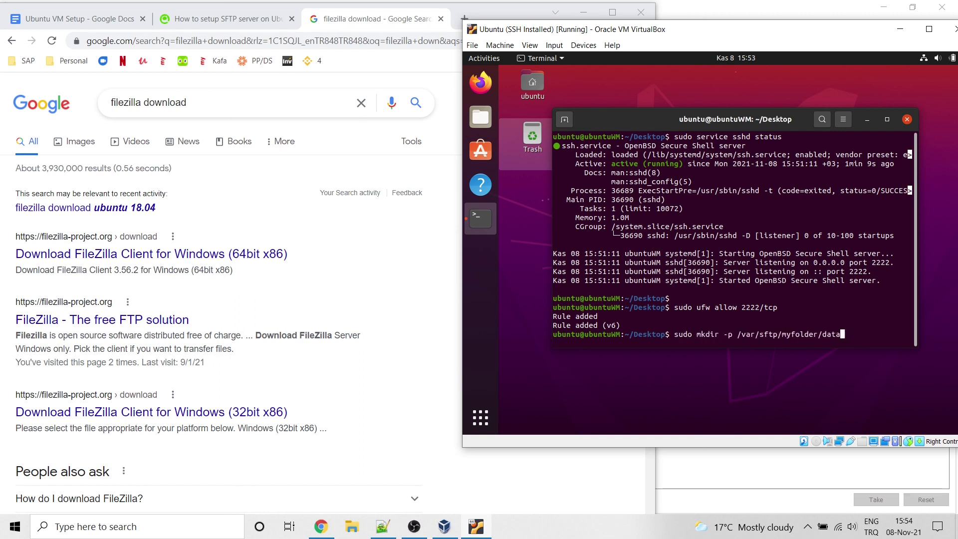
key("Up")
key("Up")
key("Up")
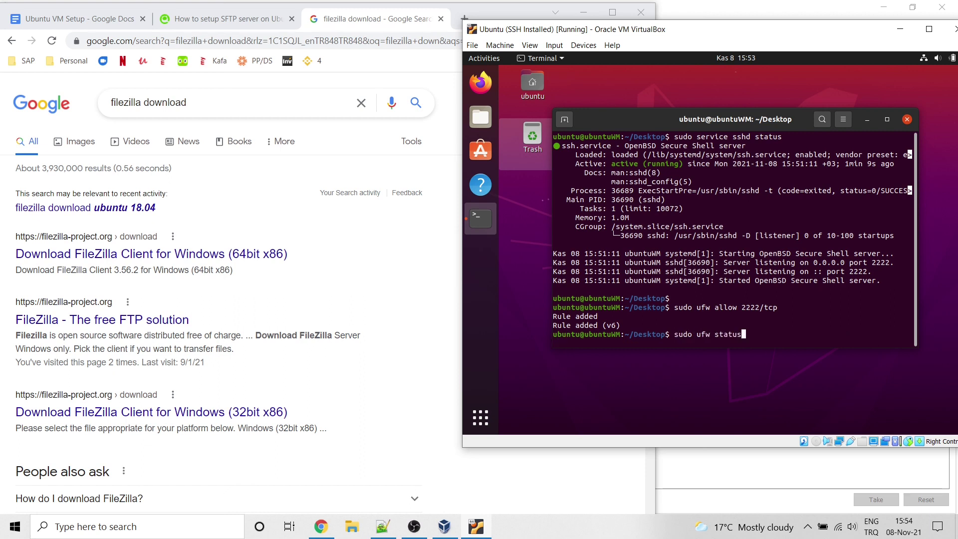
key("Up")
key("Up")
key("BackSpace")
key("BackSpace")
key("BackSpace")
key("BackSpace")
key("BackSpace")
type("s")
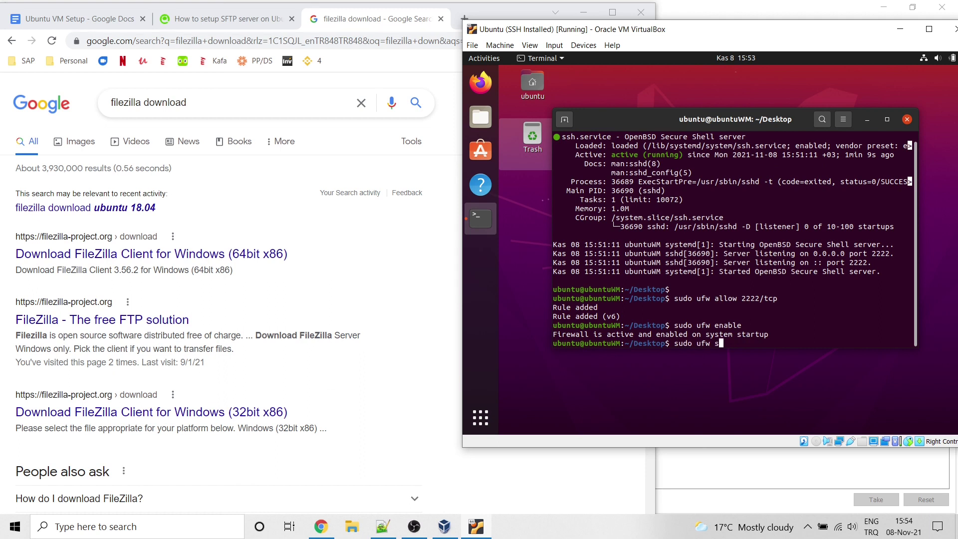
type("tatus")
key("Return")
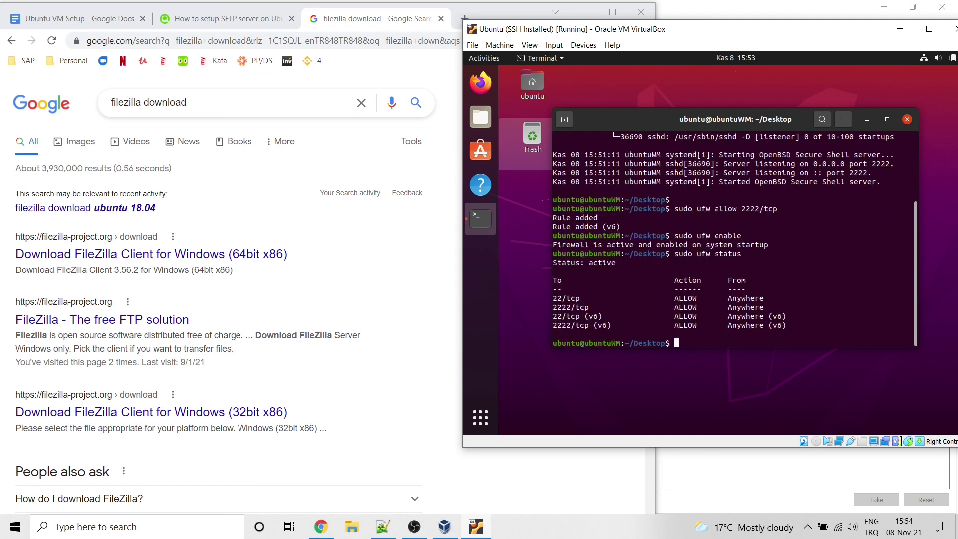
type("clear")
key("Return")
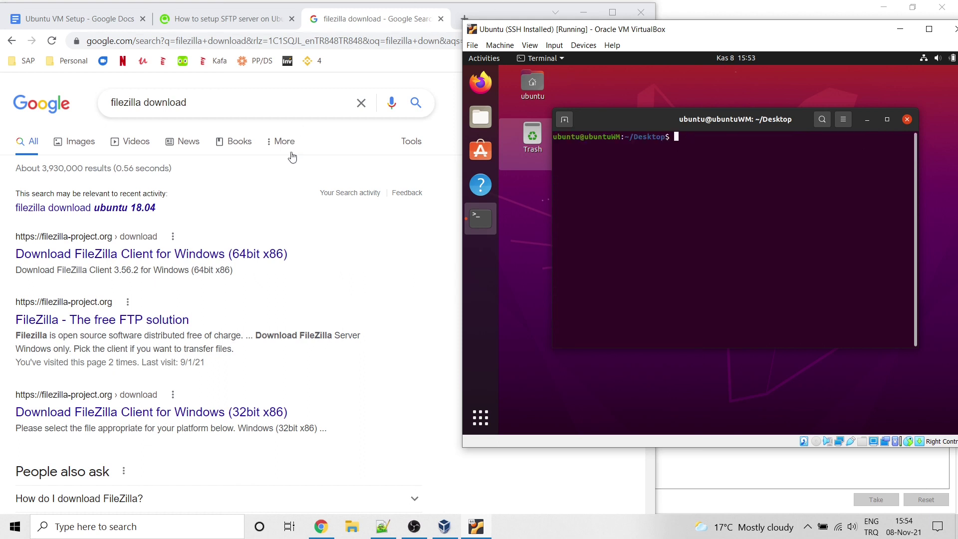
Step: Download the free 64-bit Windows FileZilla Client 3.56.2 installer, then minimise Chrome
left_click(279, 216)
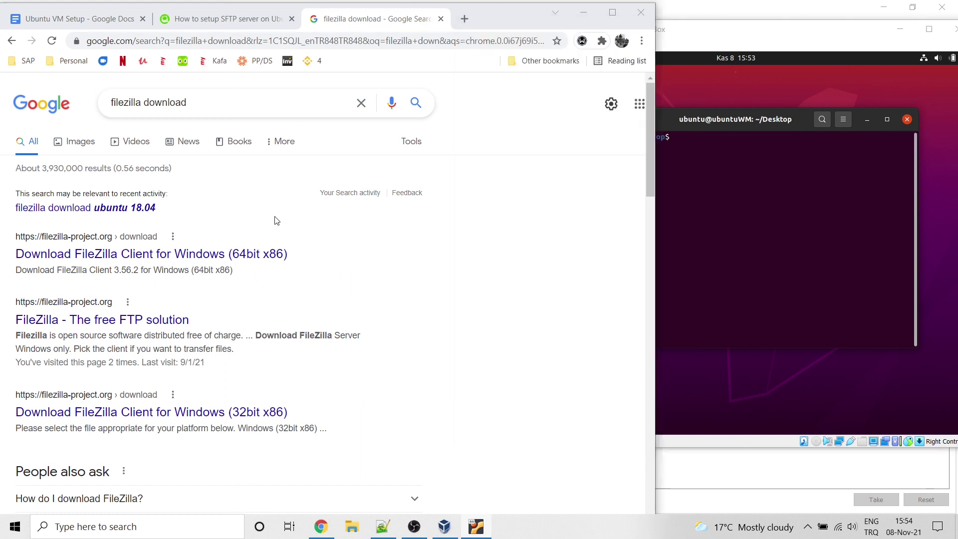
left_click(148, 259)
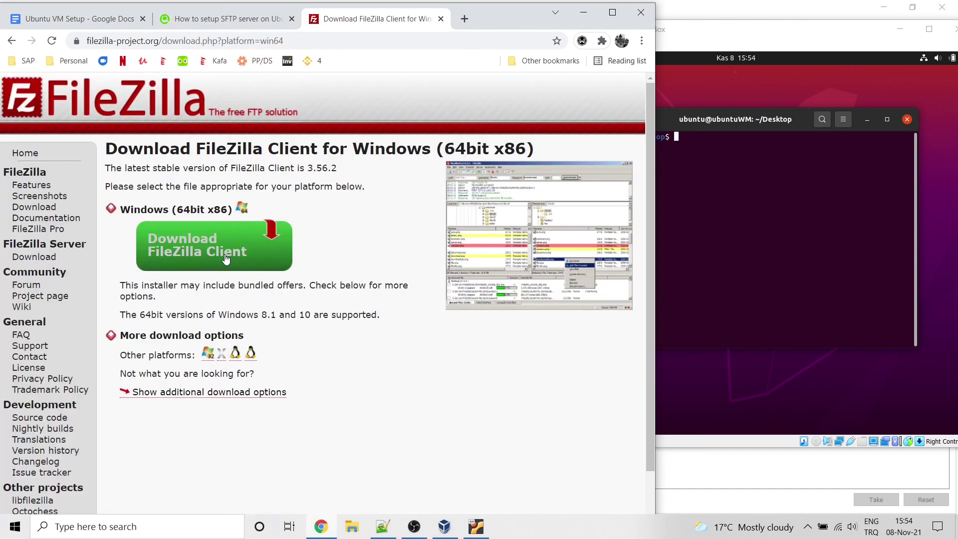
left_click(217, 253)
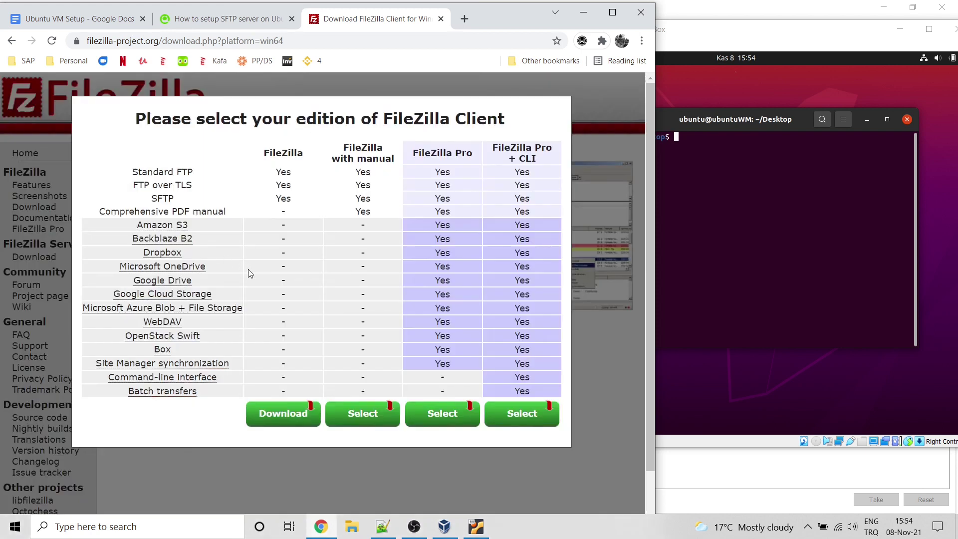
left_click(284, 417)
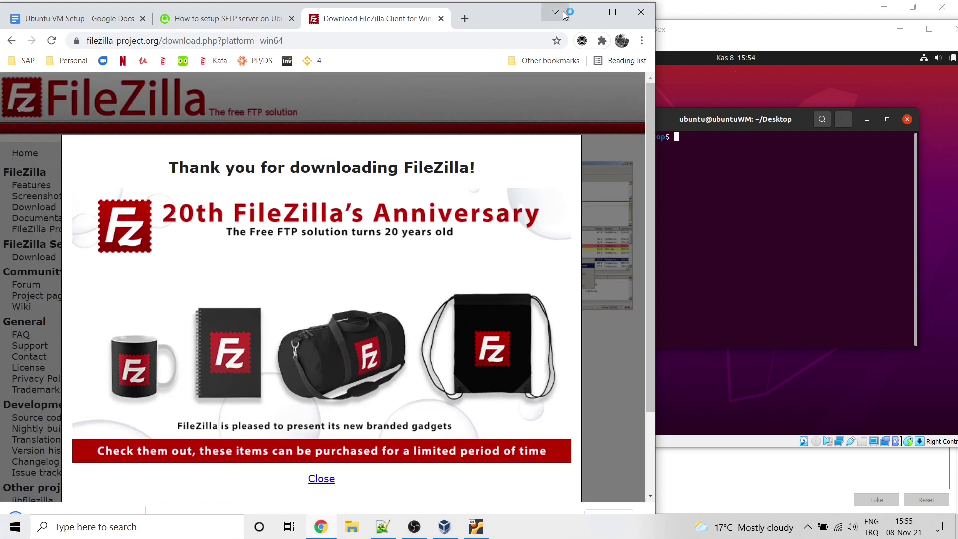
left_click(584, 16)
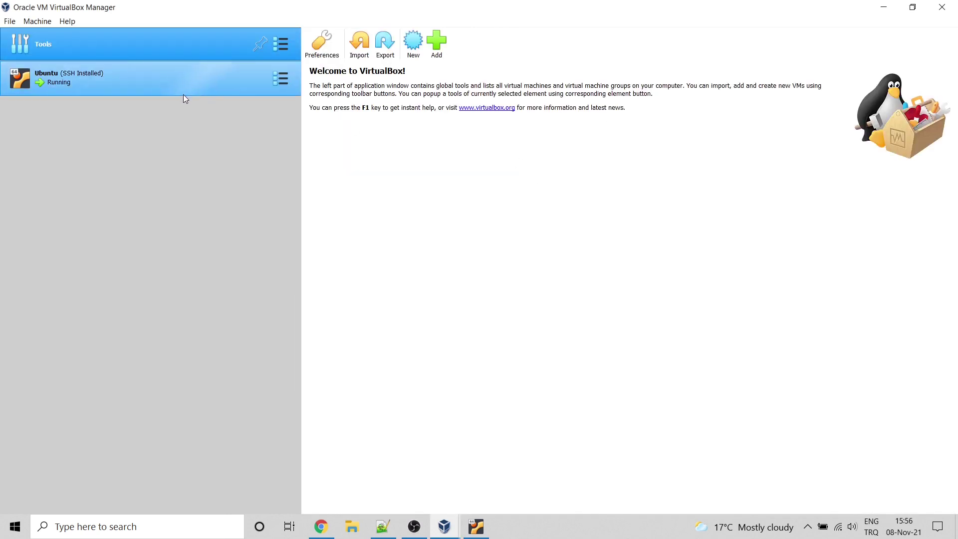
Step: Change the Ubuntu VM's SFTP port-forwarding rule to host port 22 → guest 2222 and save
left_click(186, 91)
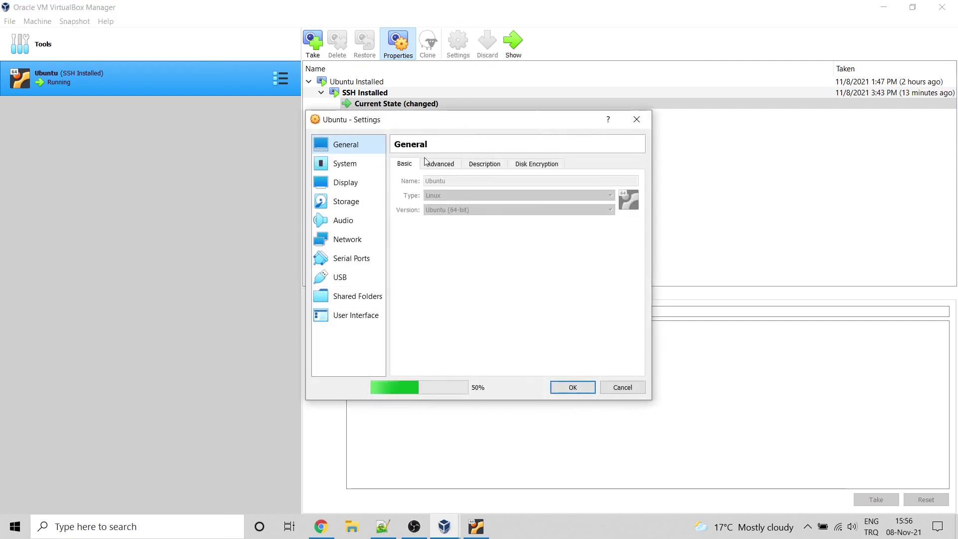
left_click(347, 240)
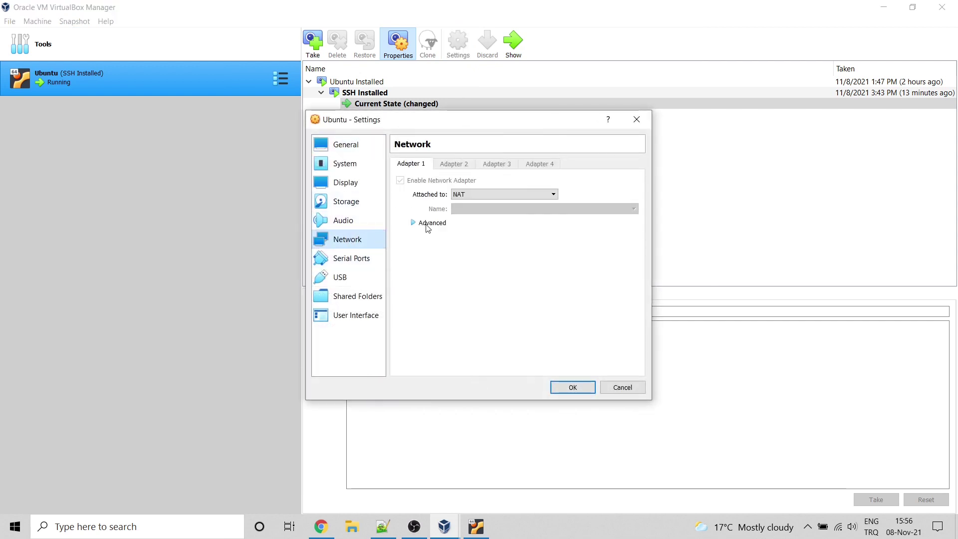
left_click(431, 223)
left_click(534, 297)
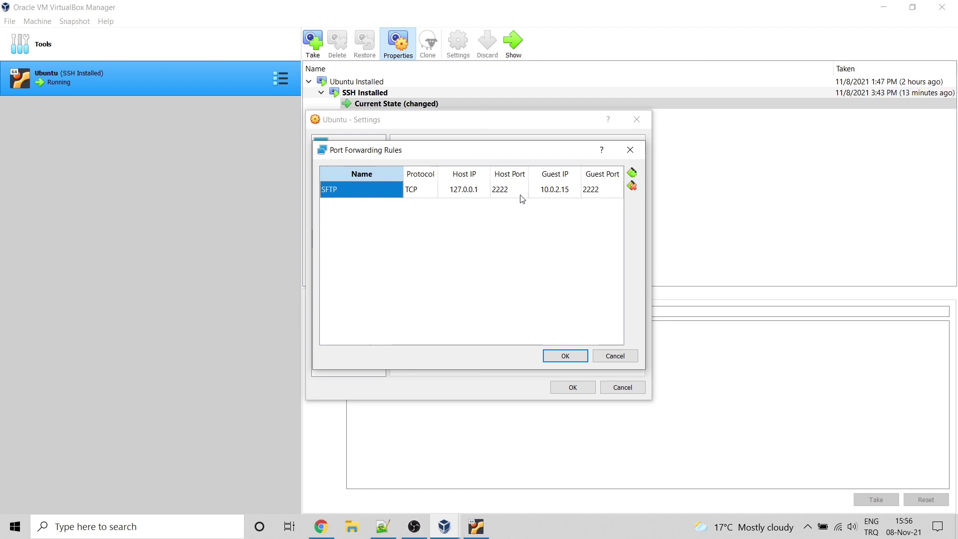
left_click(506, 194)
left_click(507, 193)
type("22")
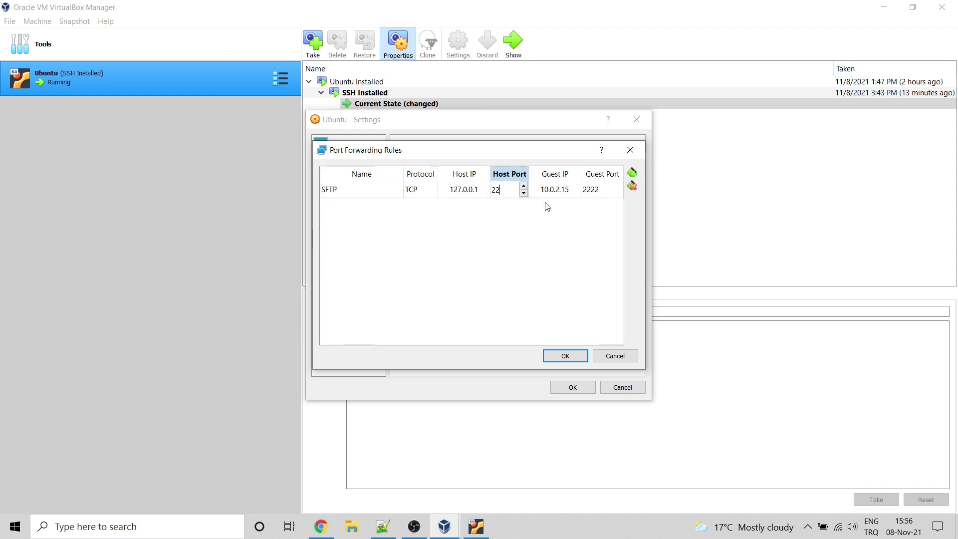
key("Return")
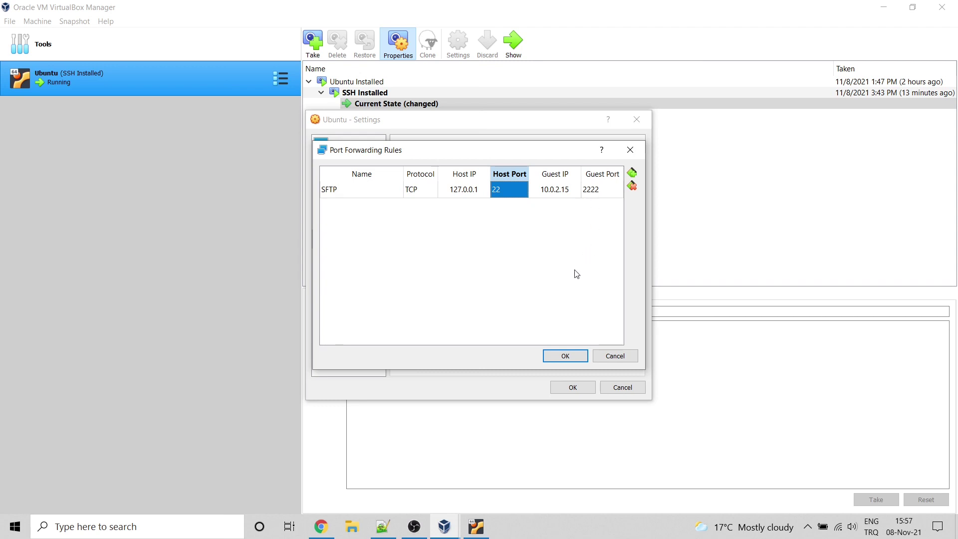
left_click(569, 356)
left_click(574, 391)
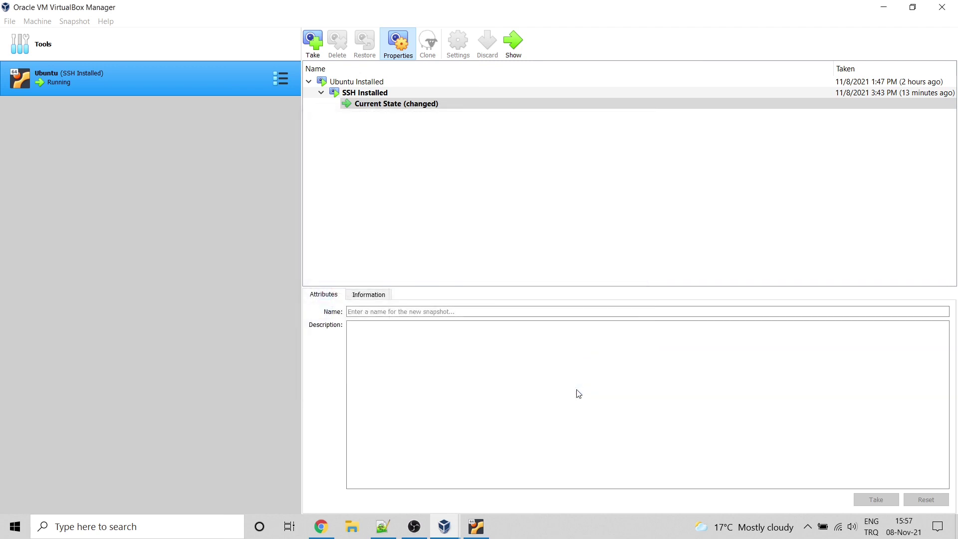
left_click(885, 7)
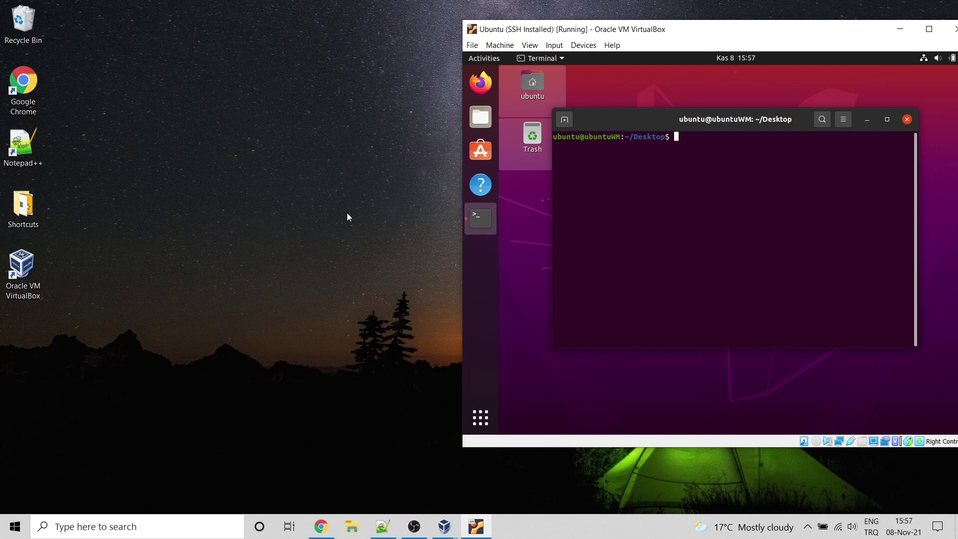
Step: Create a desktop shortcut to putty from Downloads and place it under the VirtualBox icon
left_click(349, 508)
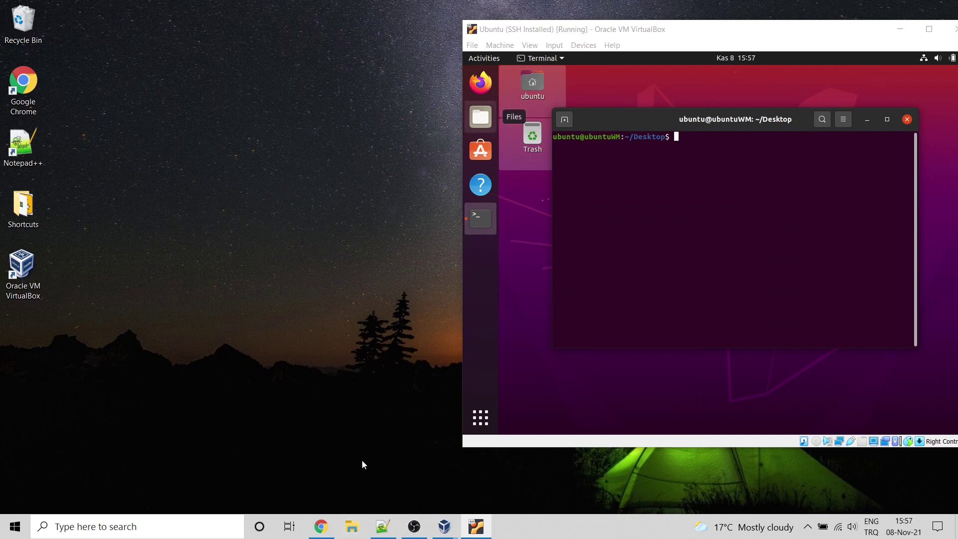
left_click_drag(298, 299, 66, 361)
left_click(100, 421)
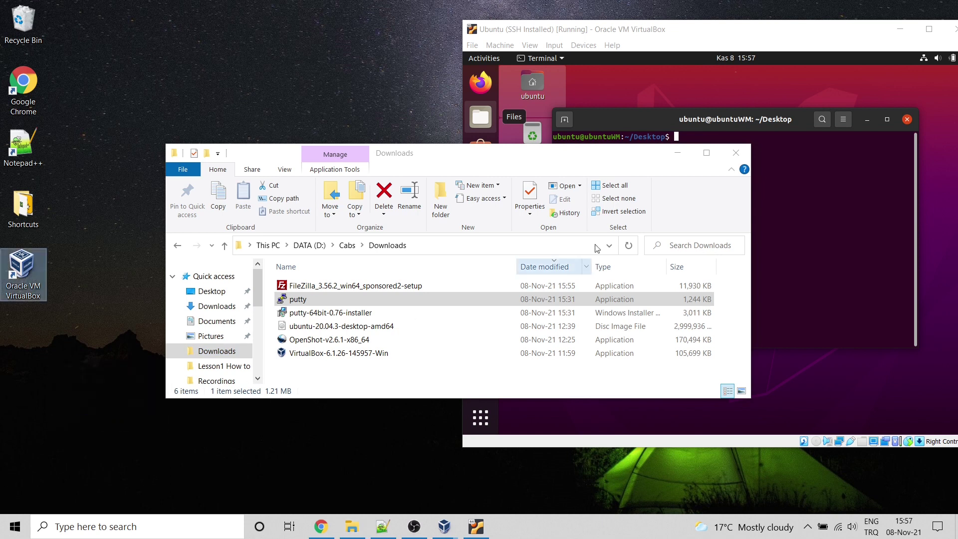
left_click(716, 168)
left_click_drag(82, 379, 31, 333)
key("XF86AudioLowerVolume")
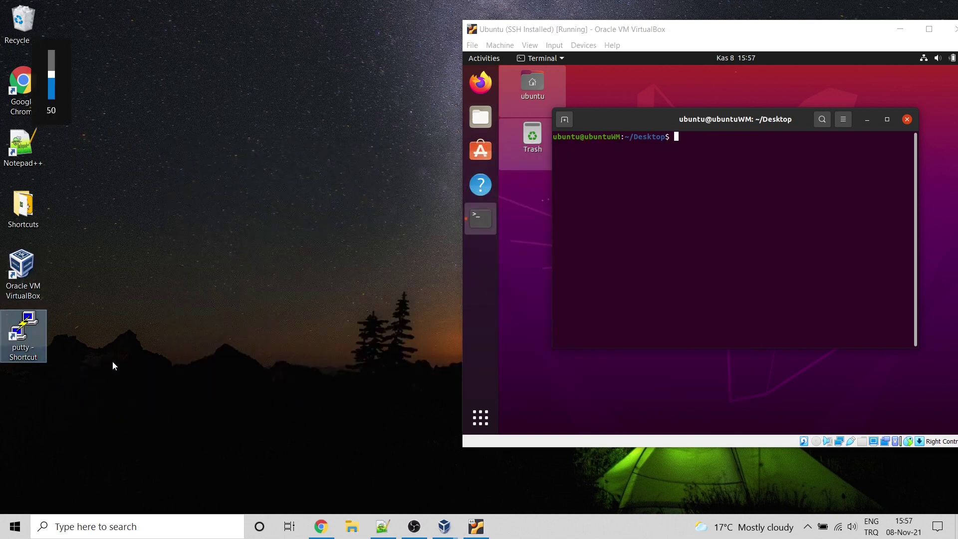
key("F2")
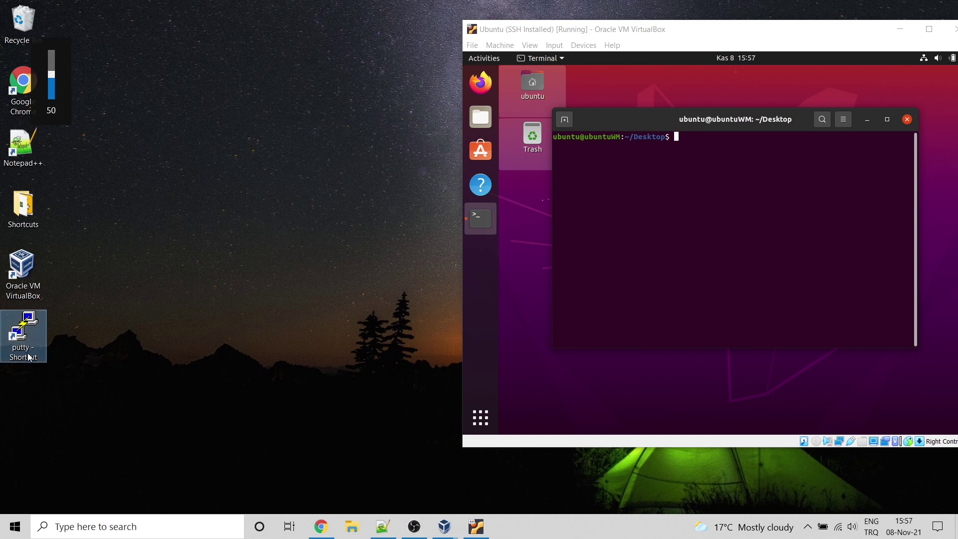
Step: Name the shortcut putty, then launch PuTTY and open the saved Ubuntu session to 127.0.0.1
type("putty")
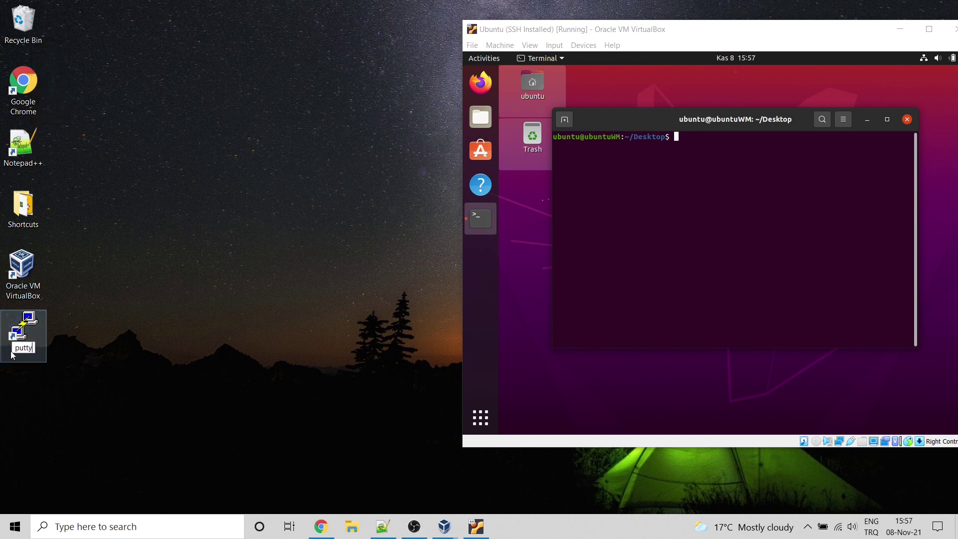
key("Return")
double_click(19, 345)
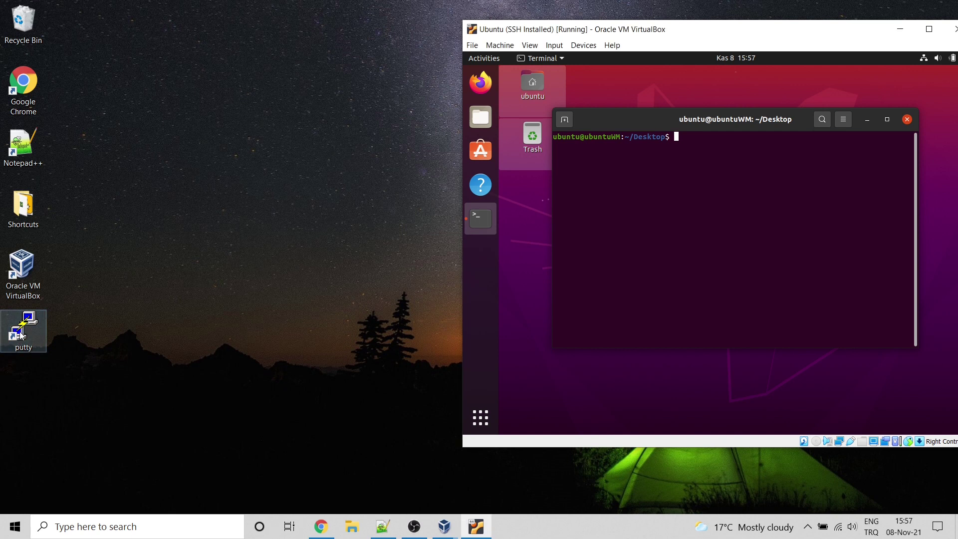
left_click(454, 294)
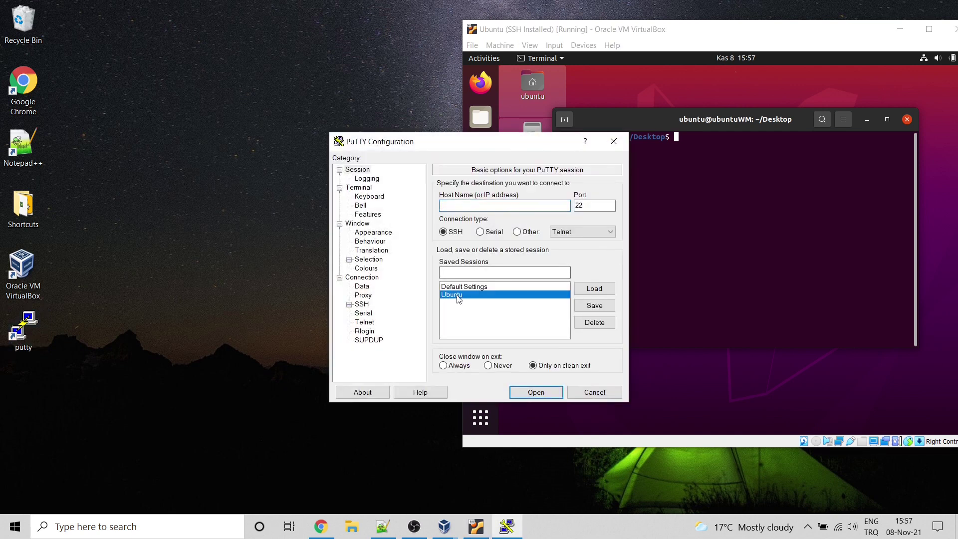
left_click(594, 288)
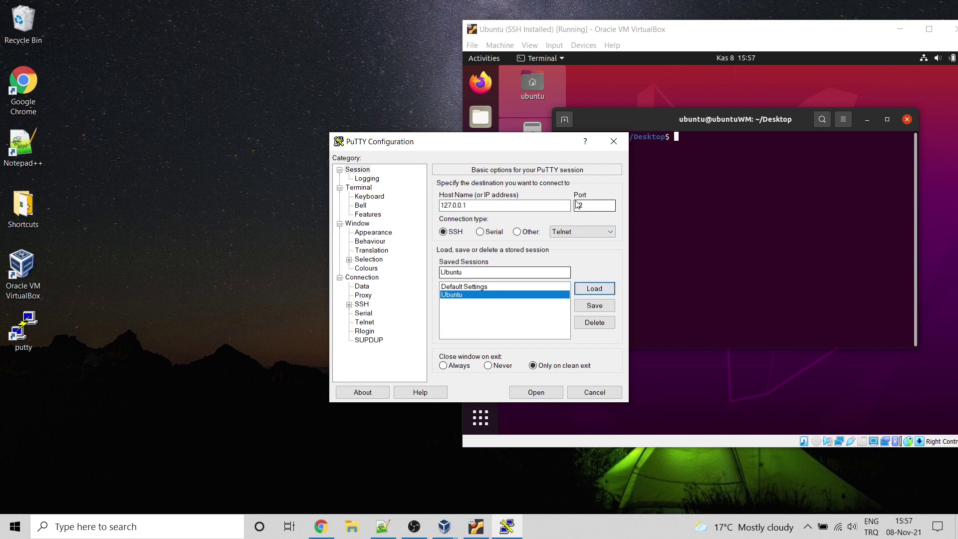
left_click(540, 392)
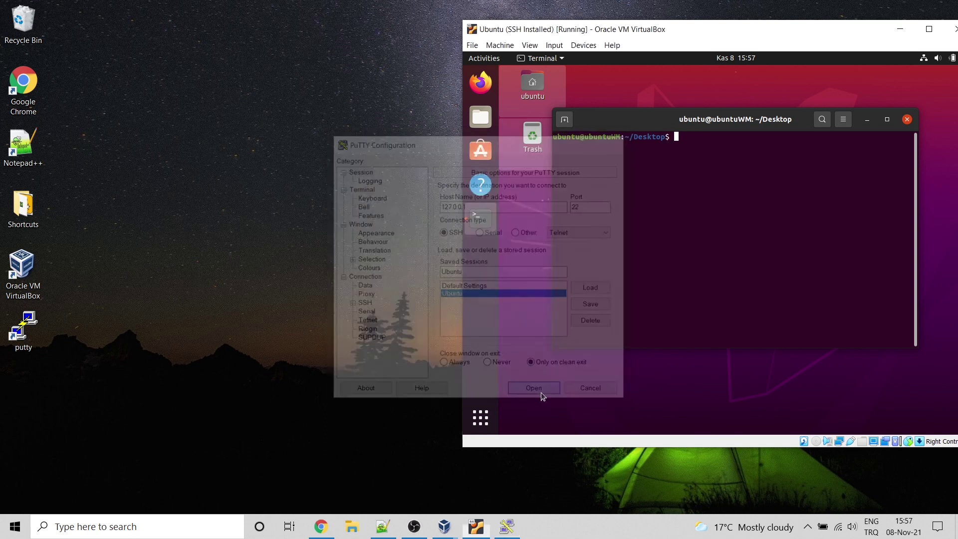
Step: Log in to the VM as ubuntu with its password, then run exit to log out
type("ubuntu")
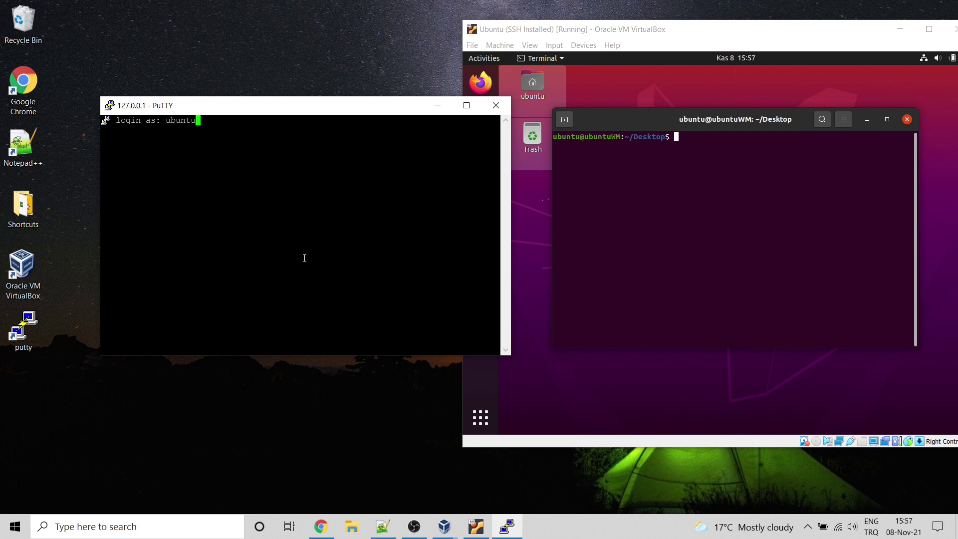
key("Return")
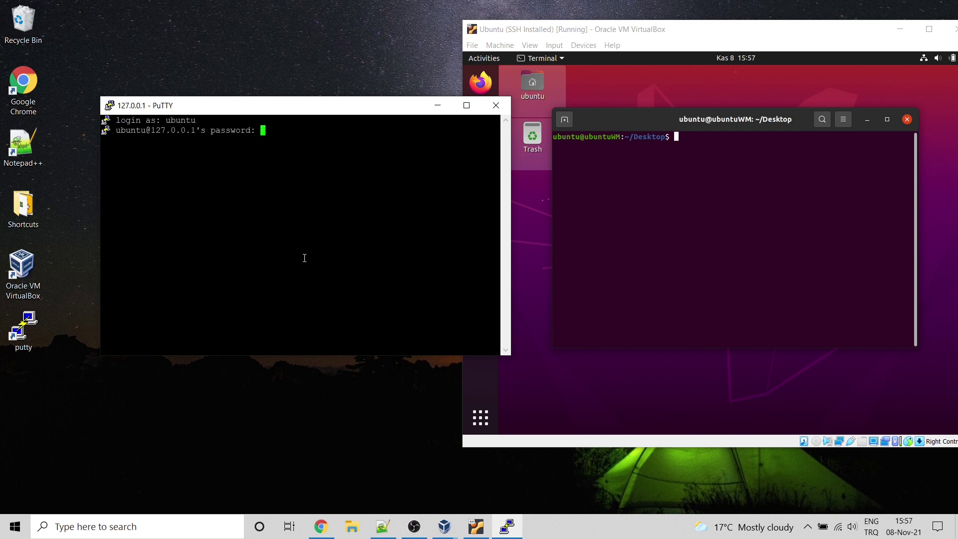
key("Return")
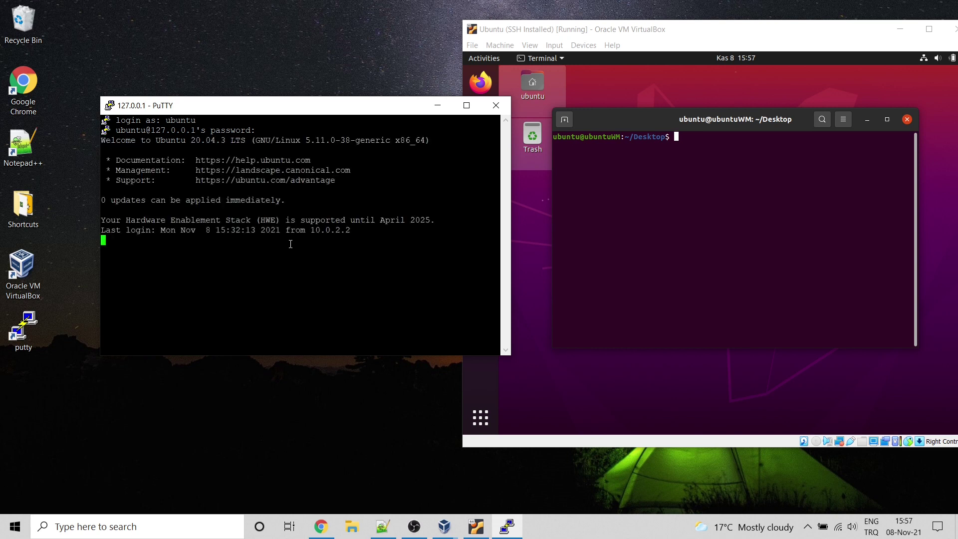
type("exit")
key("Return")
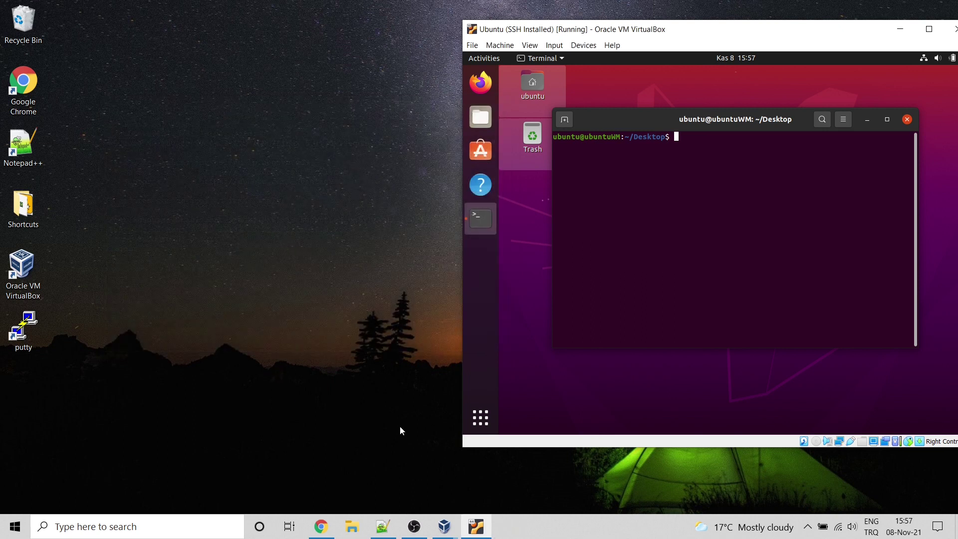
Step: Bring back and maximise Chrome, then run the downloaded FileZilla installer from the download bar
left_click(320, 526)
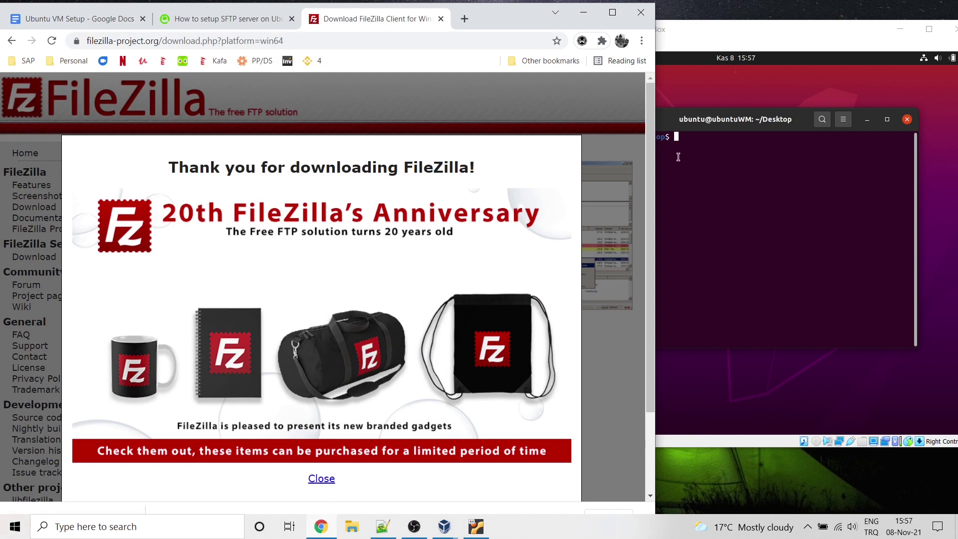
scroll(648, 143, "down", 2)
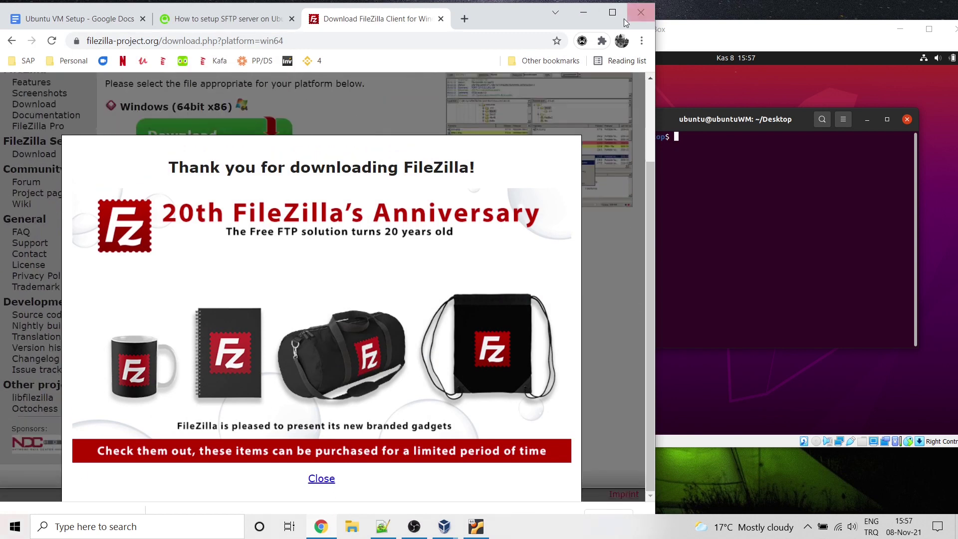
left_click(619, 11)
left_click(73, 498)
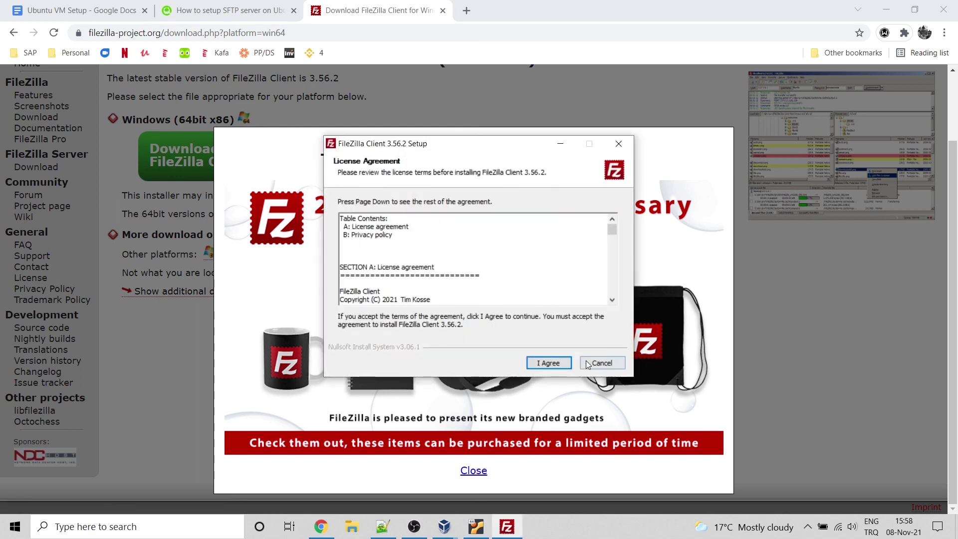
Step: Accept the FileZilla license agreement and keep the default components
left_click(551, 363)
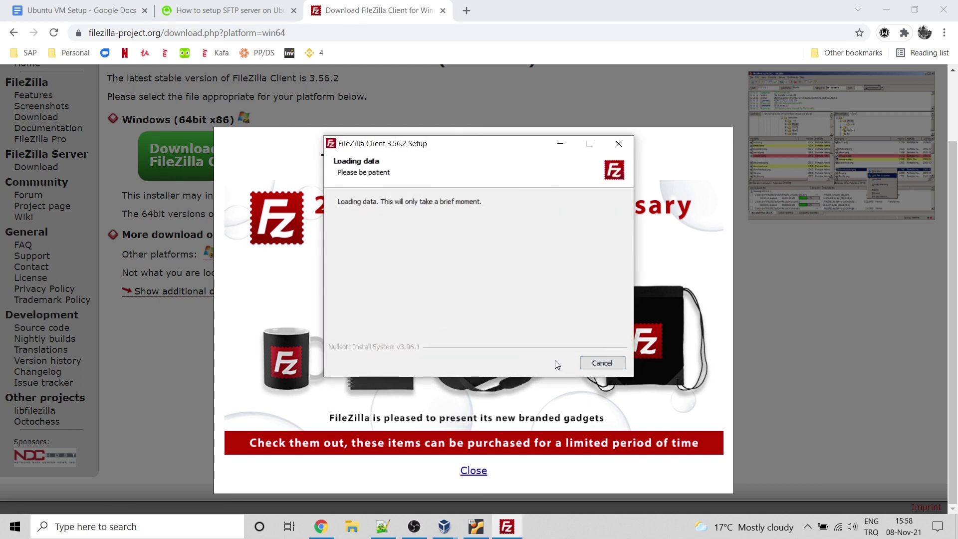
left_click(548, 363)
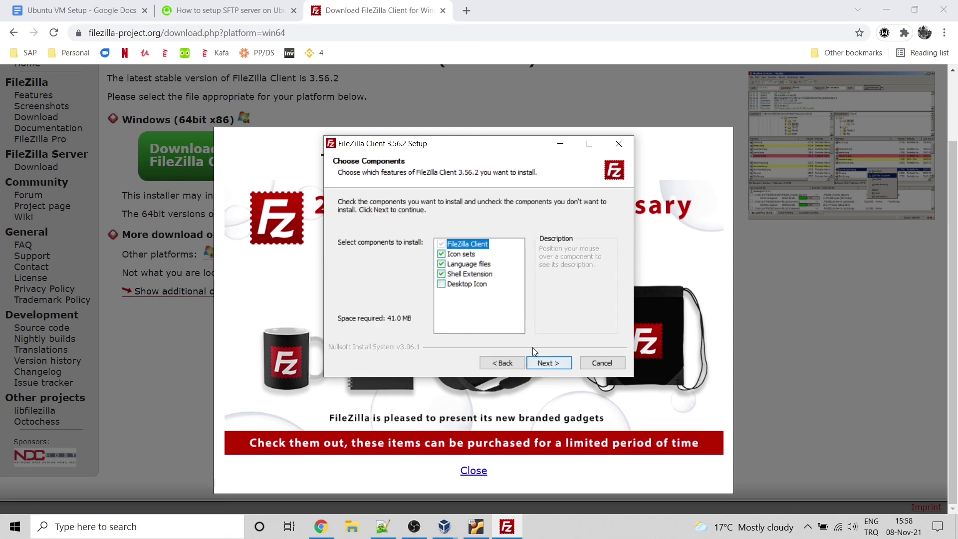
left_click(549, 364)
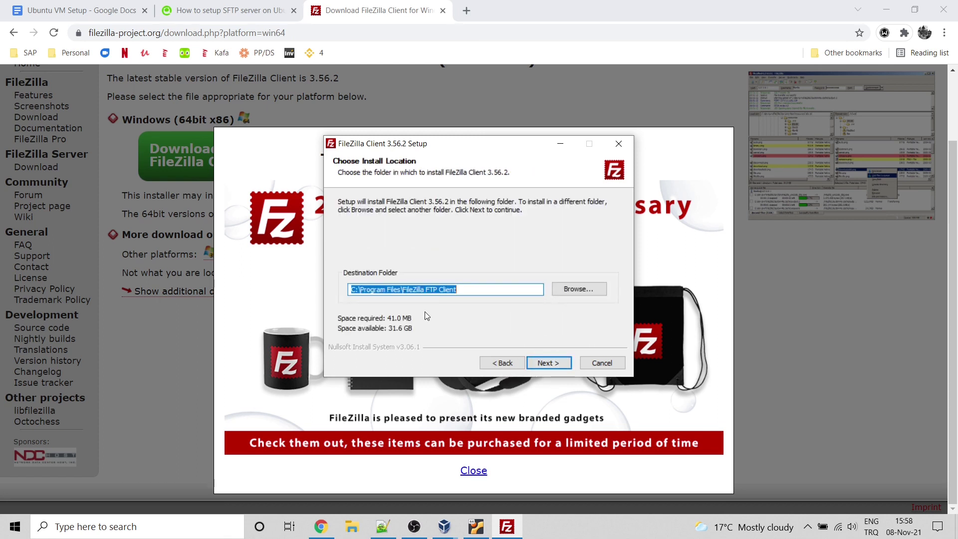
Step: Change the install path's drive letter to d:, install with the default Start Menu folder, and launch FileZilla
key("Home")
key("Delete")
key("Delete")
type("d:")
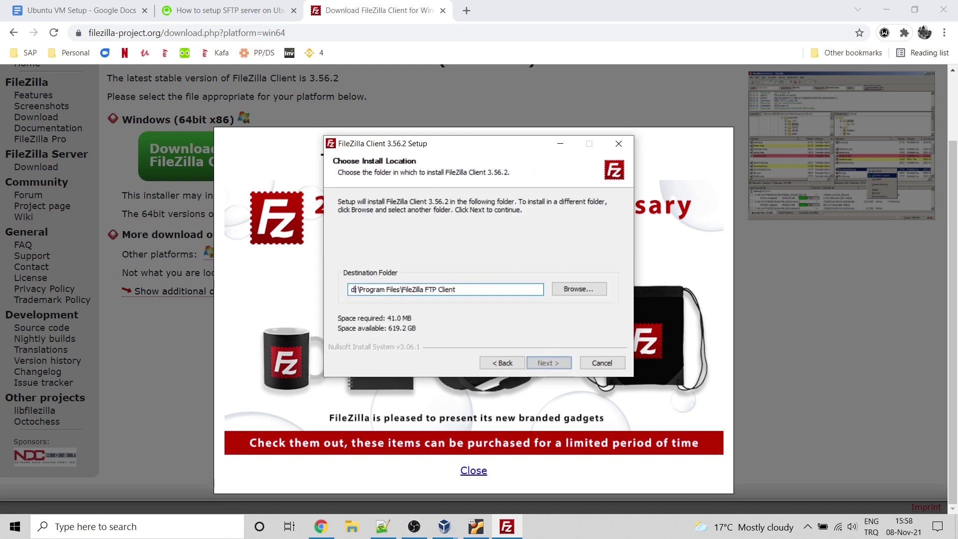
key("Return")
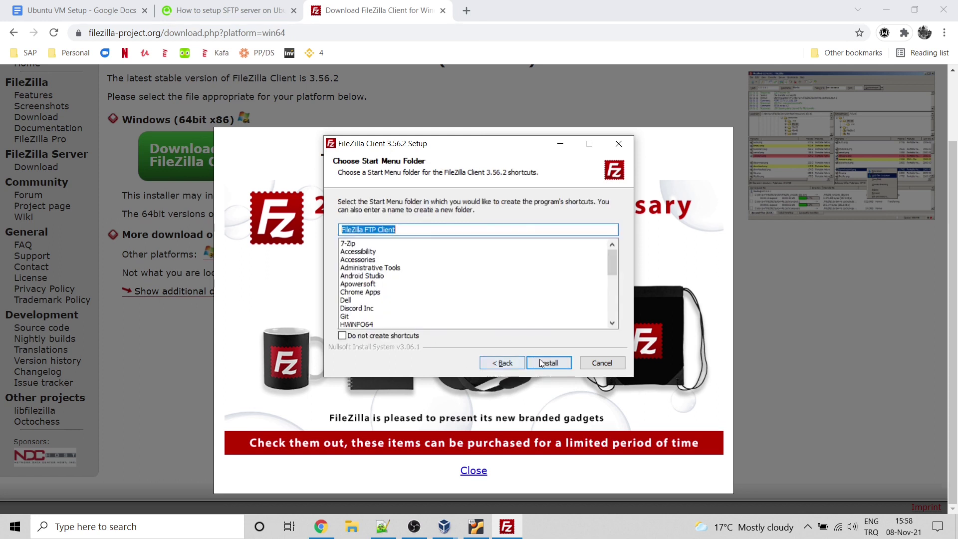
left_click(545, 361)
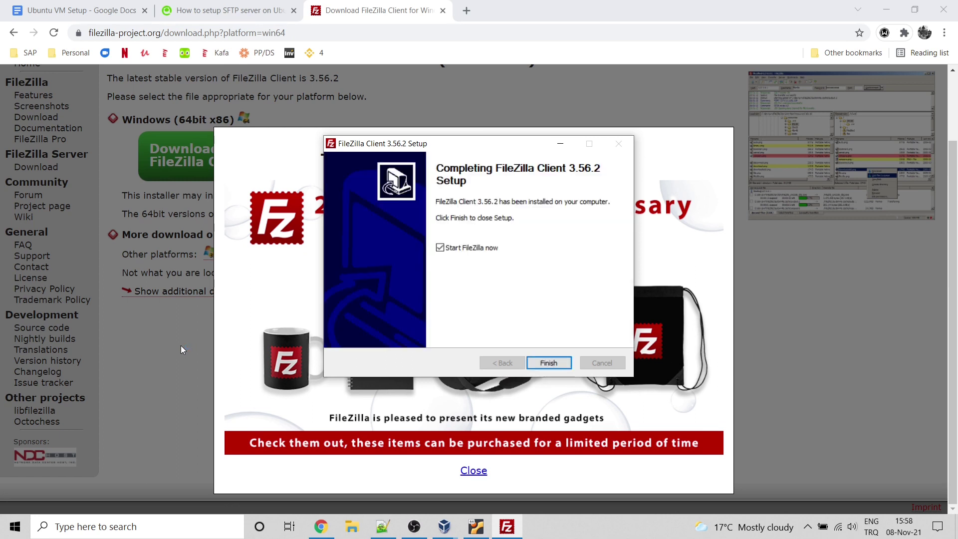
left_click(549, 363)
Step: Close the FileZilla download and SFTP tutorial tabs in Chrome
left_click(305, 33)
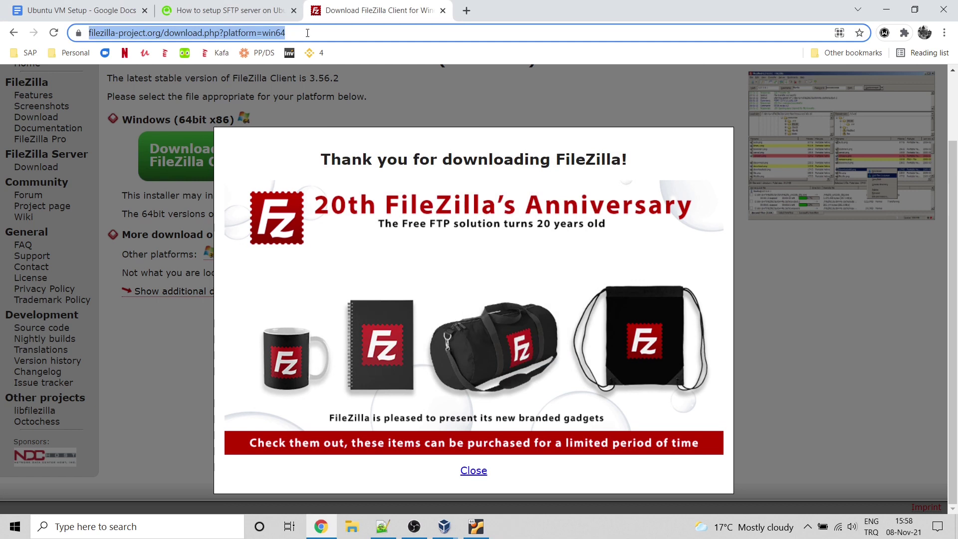
left_click(442, 10)
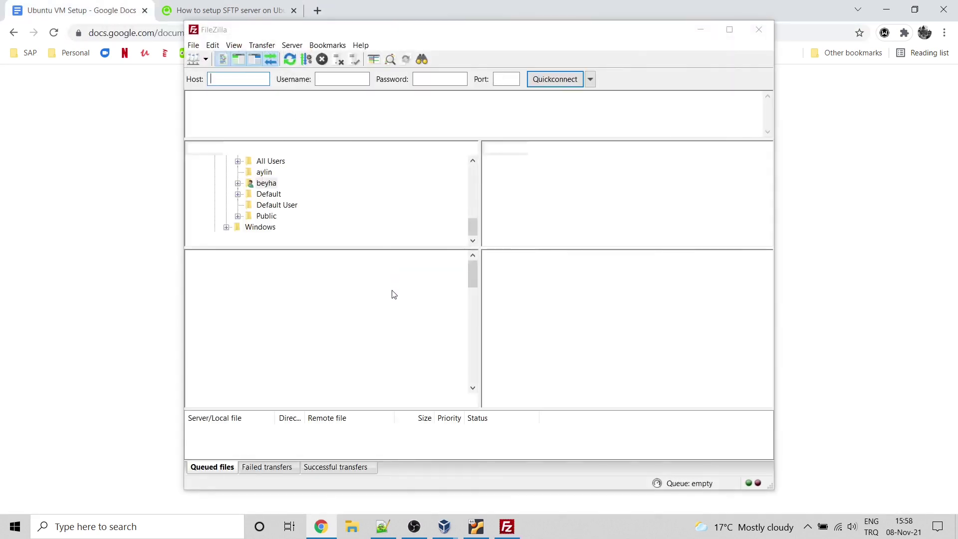
left_click(115, 352)
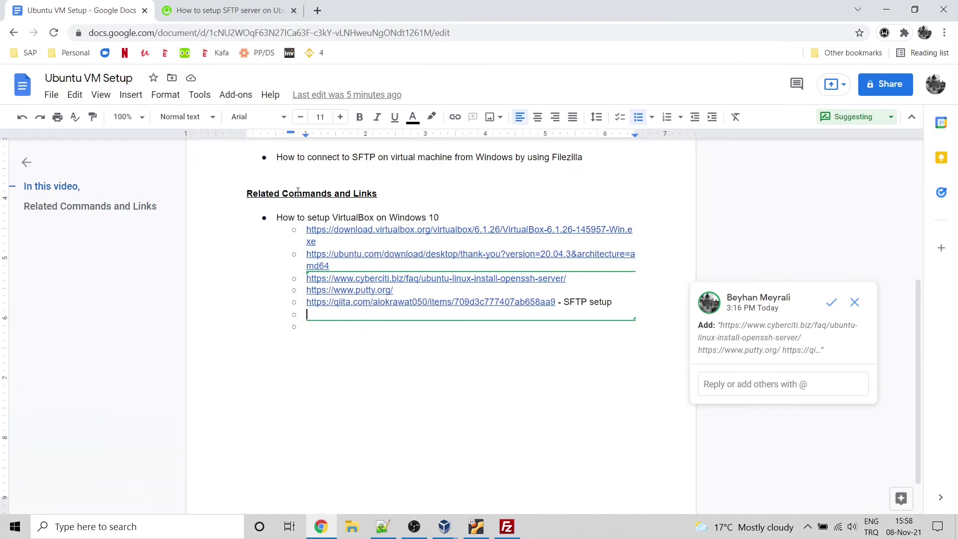
left_click(294, 11)
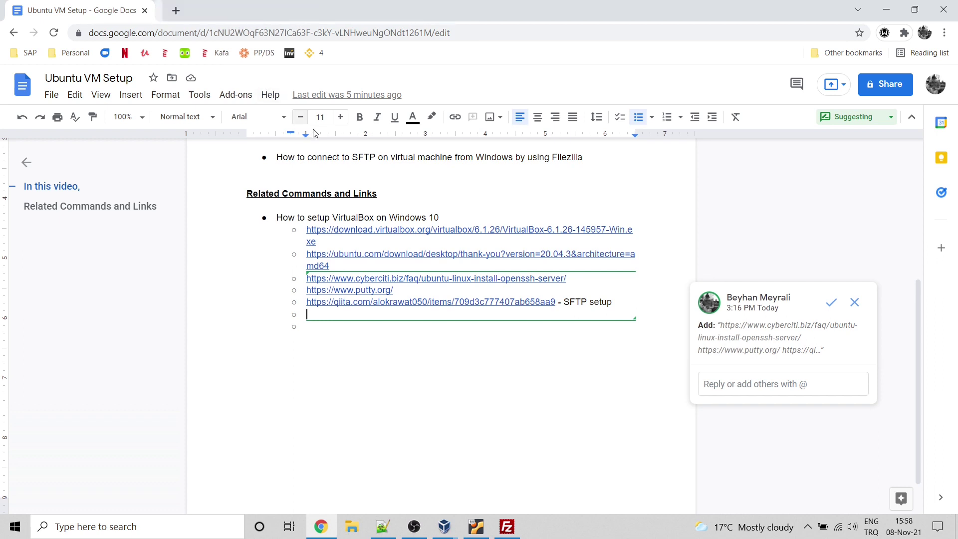
left_click(322, 328)
Step: Dismiss FileZilla's welcome notice and open File > Site Manager
left_click(505, 527)
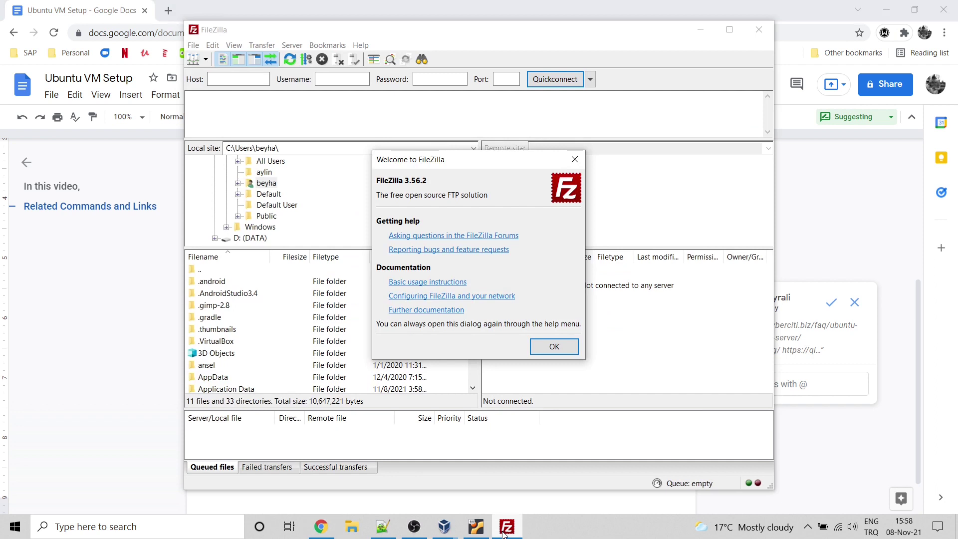
left_click(554, 346)
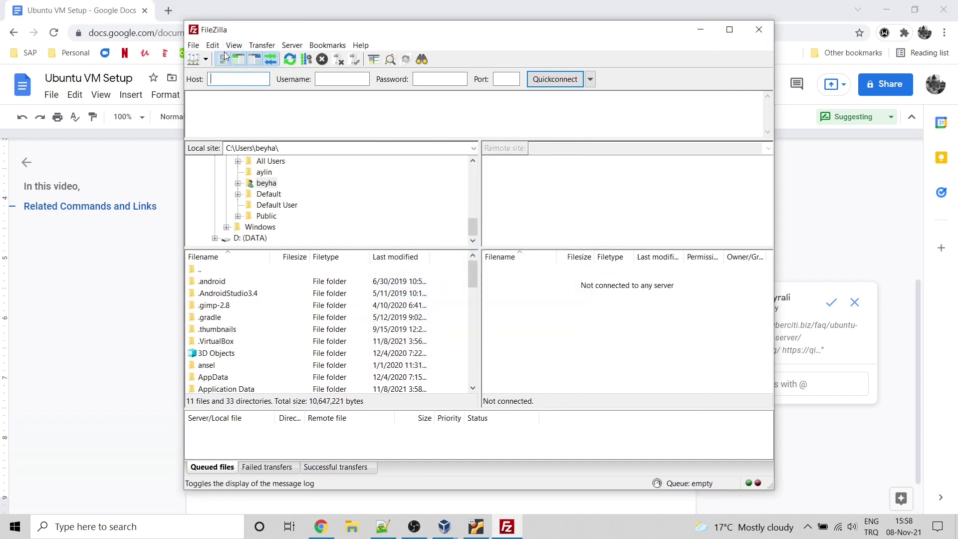
left_click(193, 45)
left_click(214, 58)
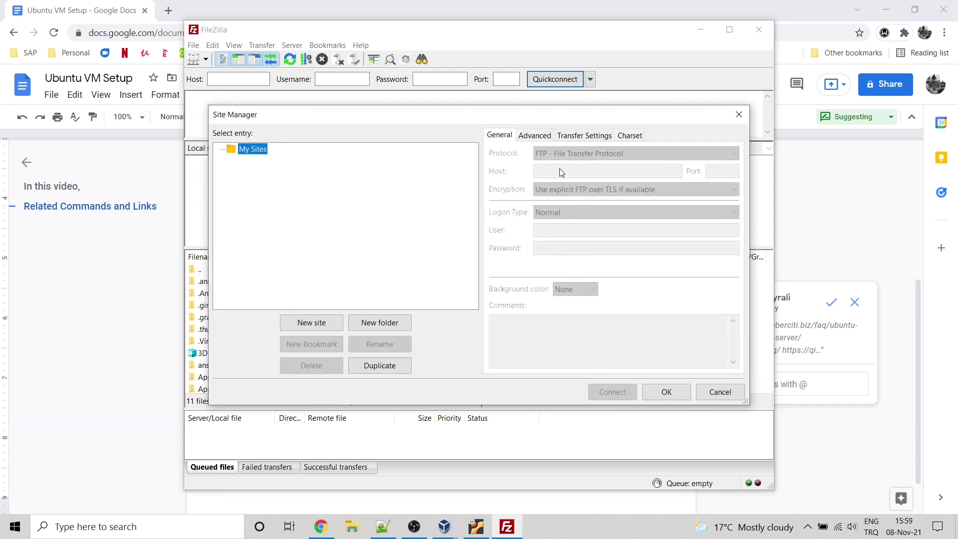
Step: Add a new site named ubuntu using SFTP, host 127.0.0.1 and port 22
left_click(311, 324)
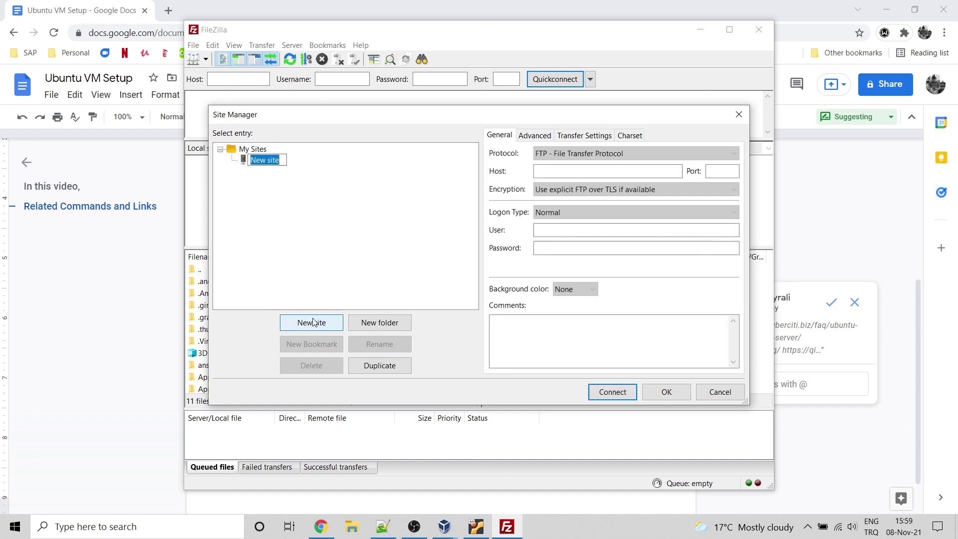
type("ubuntu")
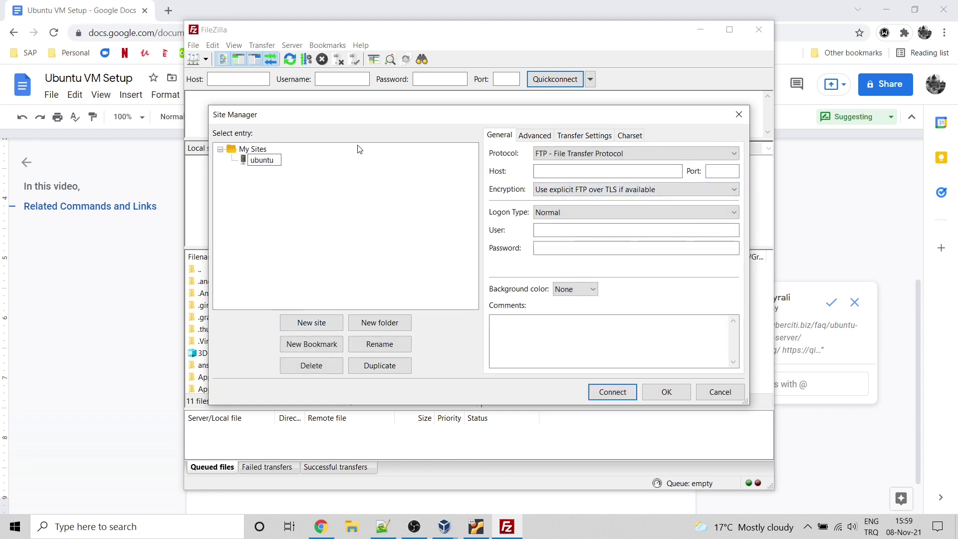
left_click(645, 153)
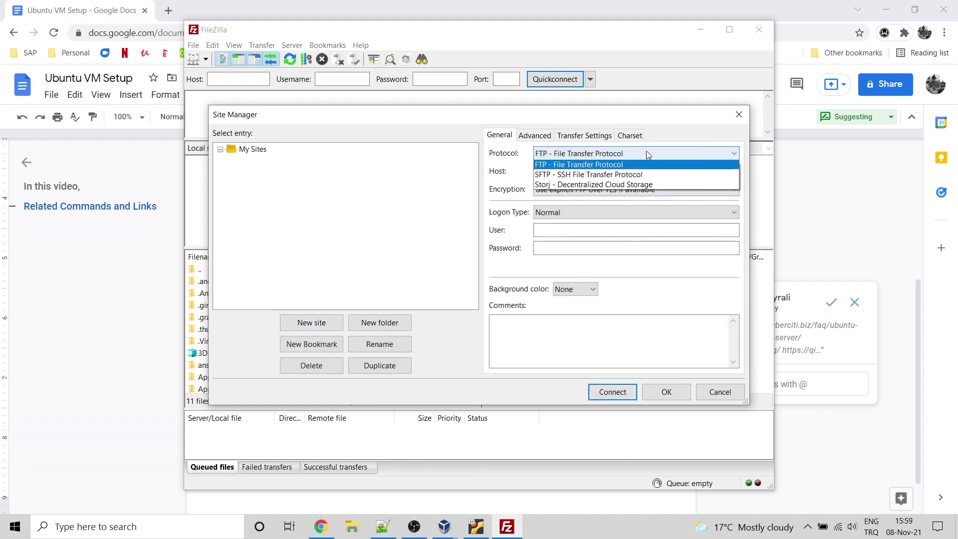
left_click(596, 175)
left_click(579, 170)
type("12")
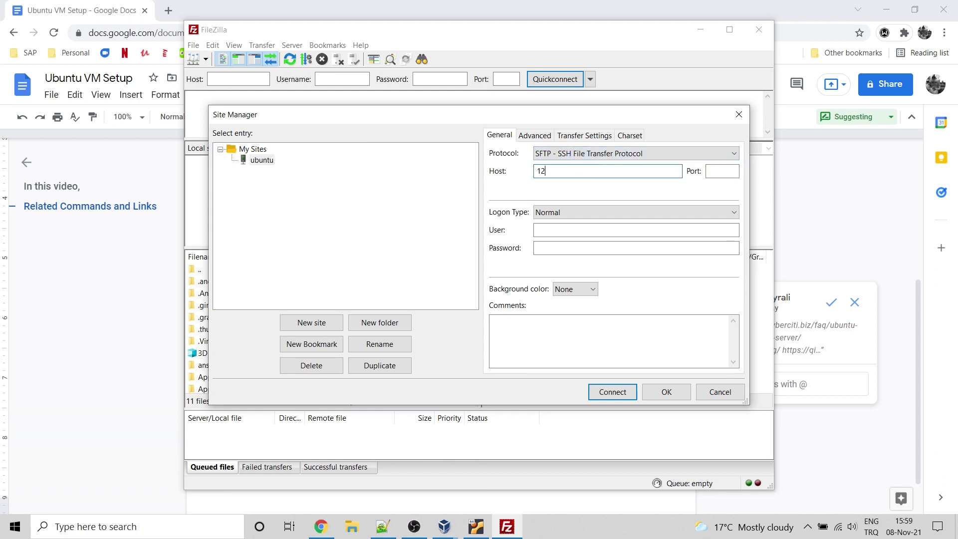
type("7.0.0.1")
left_click(713, 174)
type("22")
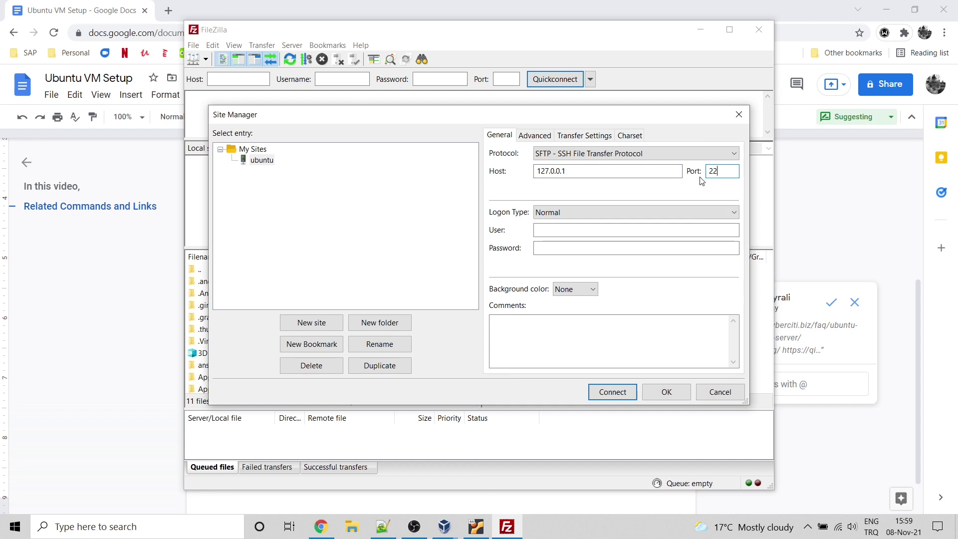
Step: Enter sftp_user and the account password, connect, and allow FileZilla to save passwords
left_click(607, 226)
type("sftp_user")
key("ctrl+a")
left_click(596, 246)
key("ctrl+v")
left_click(614, 393)
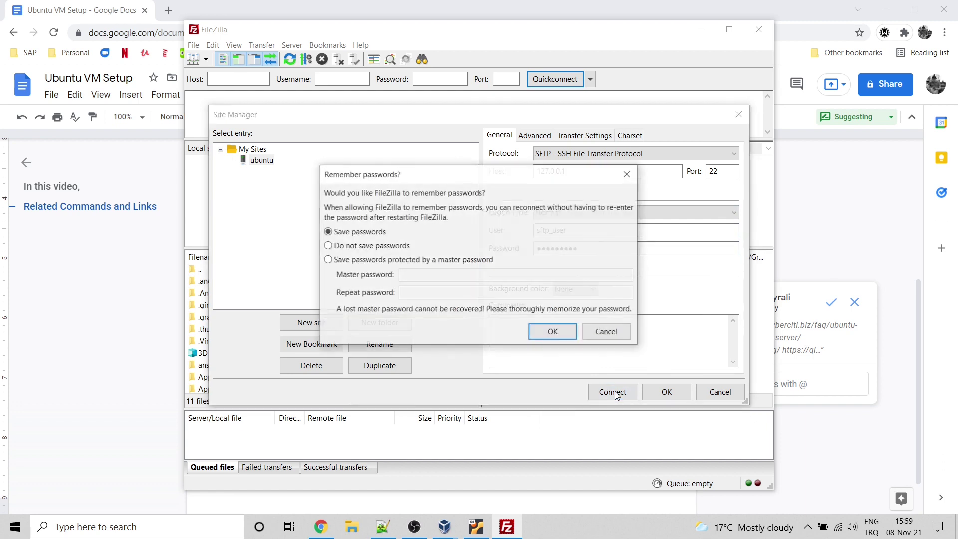
left_click(558, 334)
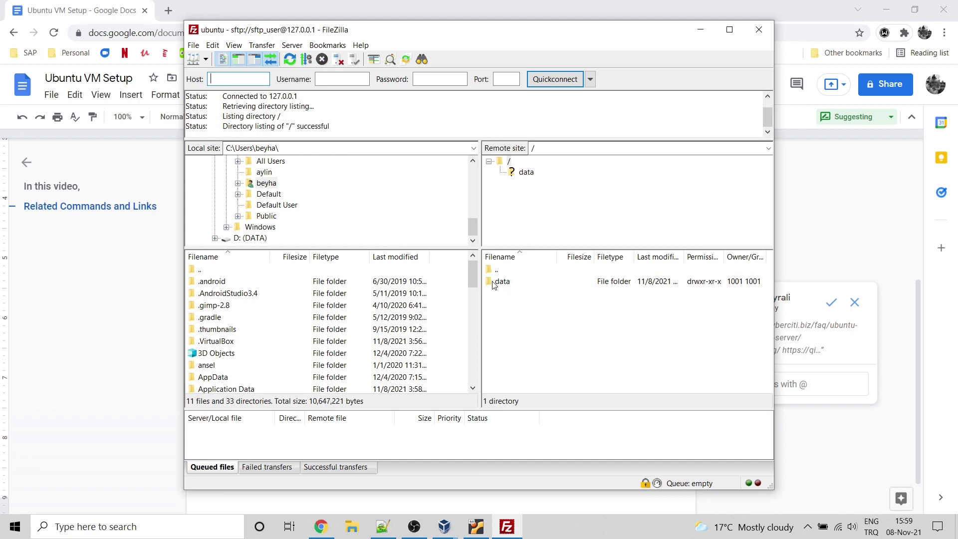
Step: Create an empty test.txt in the remote data folder, then bring the Ubuntu VM forward
double_click(508, 284)
right_click(522, 294)
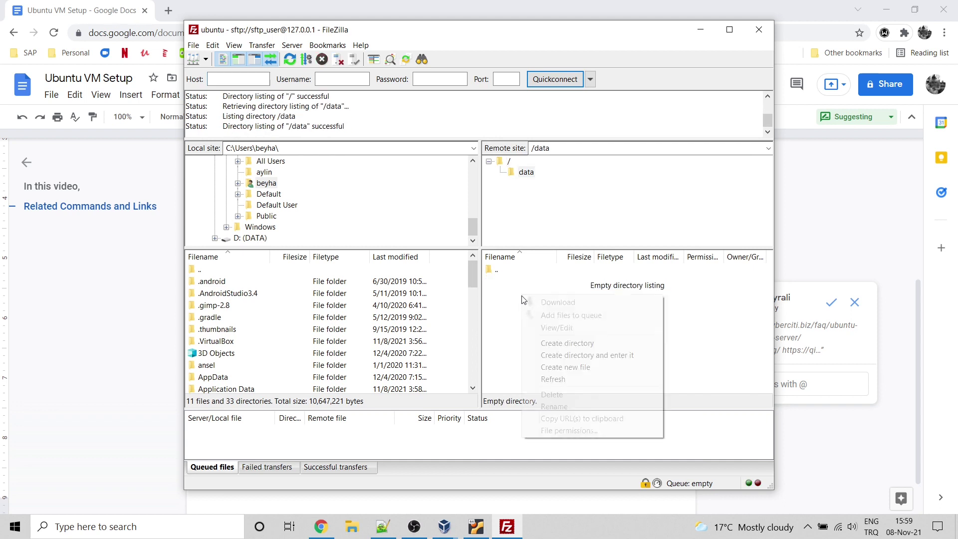
left_click(582, 368)
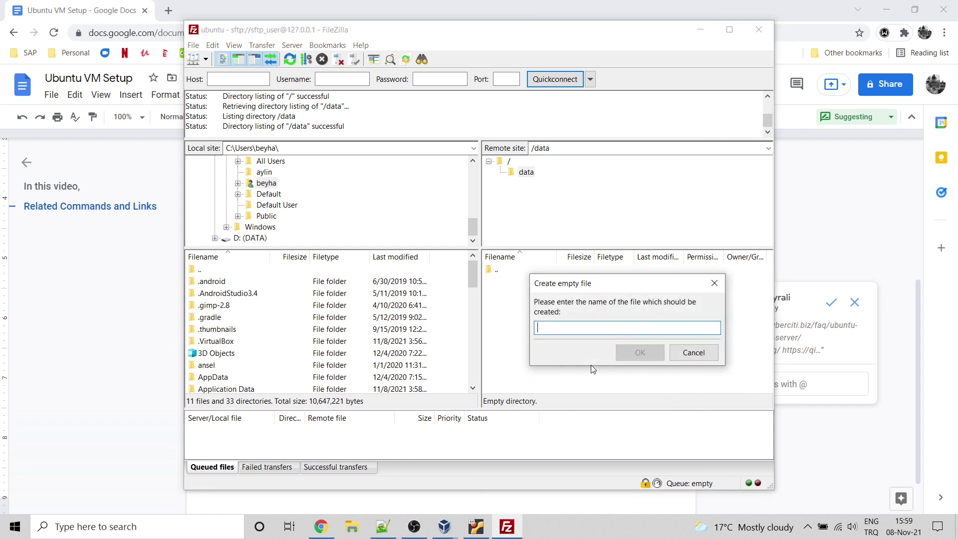
type("test.txt")
key("Return")
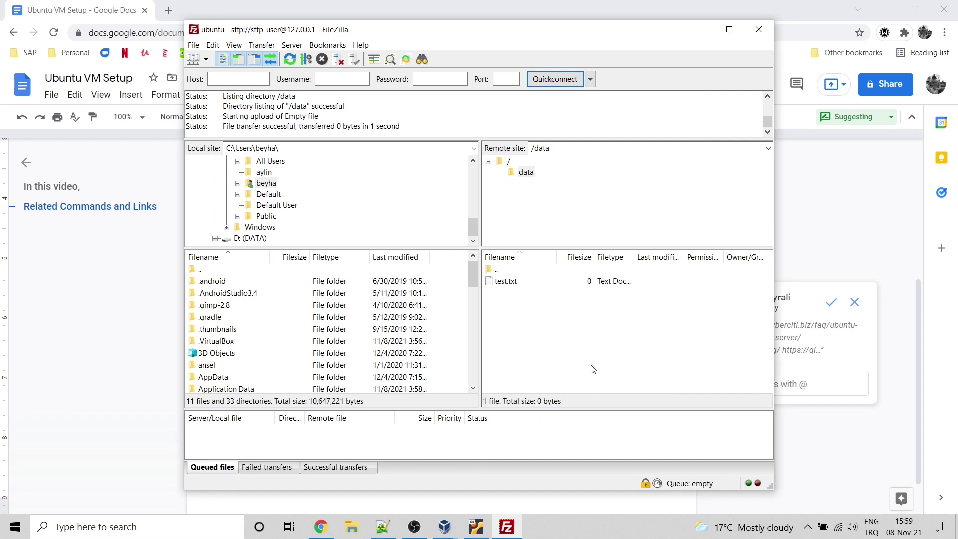
left_click(477, 527)
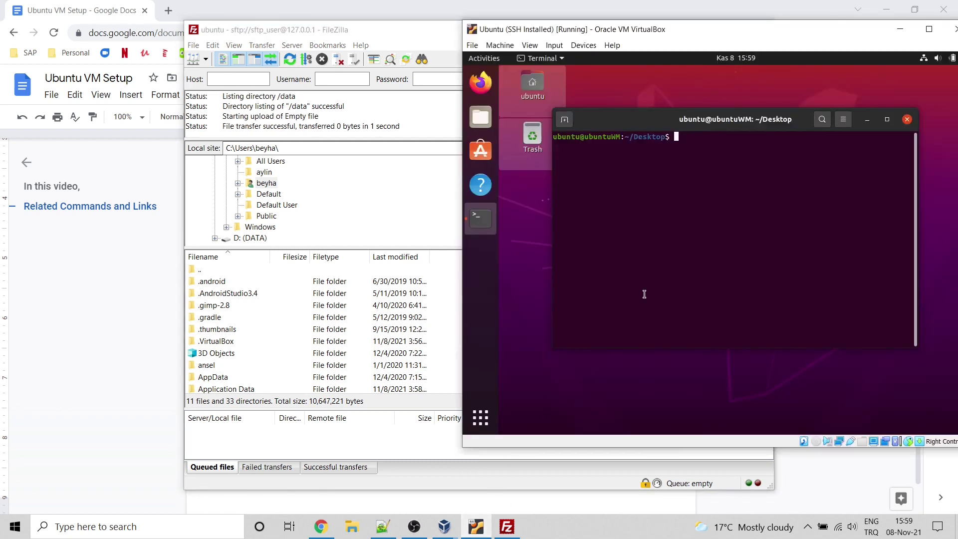
Step: List the files in /var/sftp/myfolder/data using tab completion
type("cd ")
type("/")
key("BackSpace")
key("BackSpace")
key("BackSpace")
key("BackSpace")
type("ls /vars")
key("BackSpace")
type("/s")
key("Tab")
key("Tab")
type("f")
key("Tab")
type("m")
key("Tab")
type("d")
key("Tab")
key("Return")
Step: Open test.txt in nano, type 'asd adas dasd', and try to save it
type("l")
key("BackSpace")
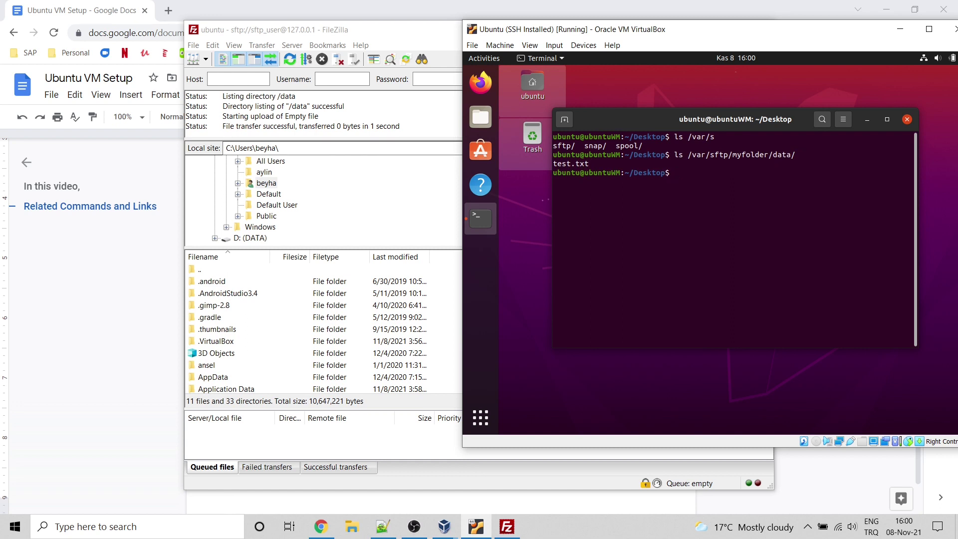
type("nano test.txt")
key("Return")
type("asd adas  dasd")
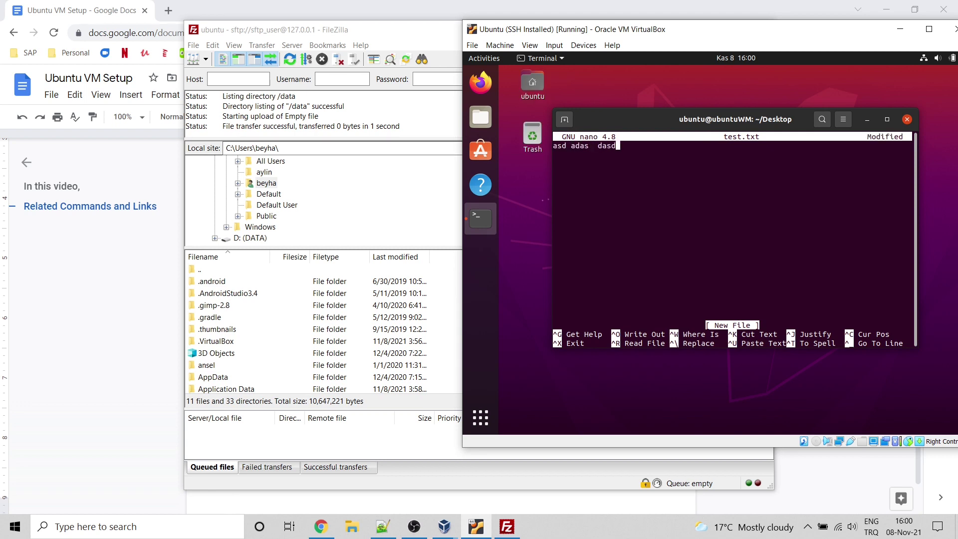
key("Return")
key("ctrl+x")
key("y")
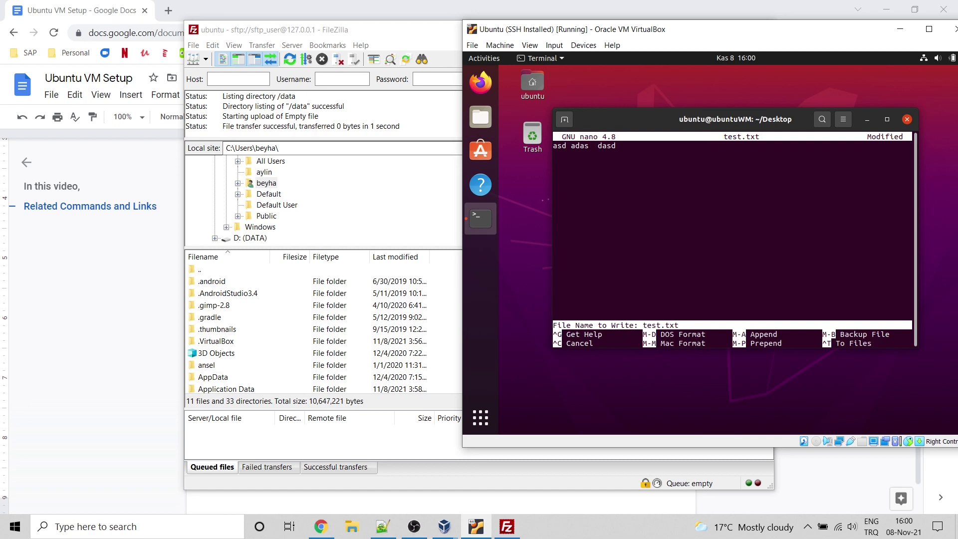
key("Return")
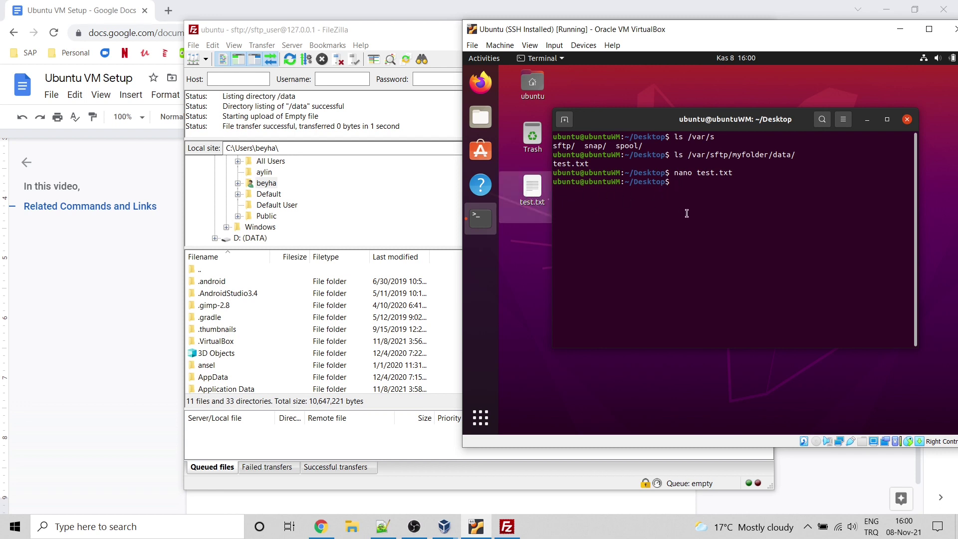
Step: Change into /var/sftp/myfolder/data/ and list its files
left_click(533, 192)
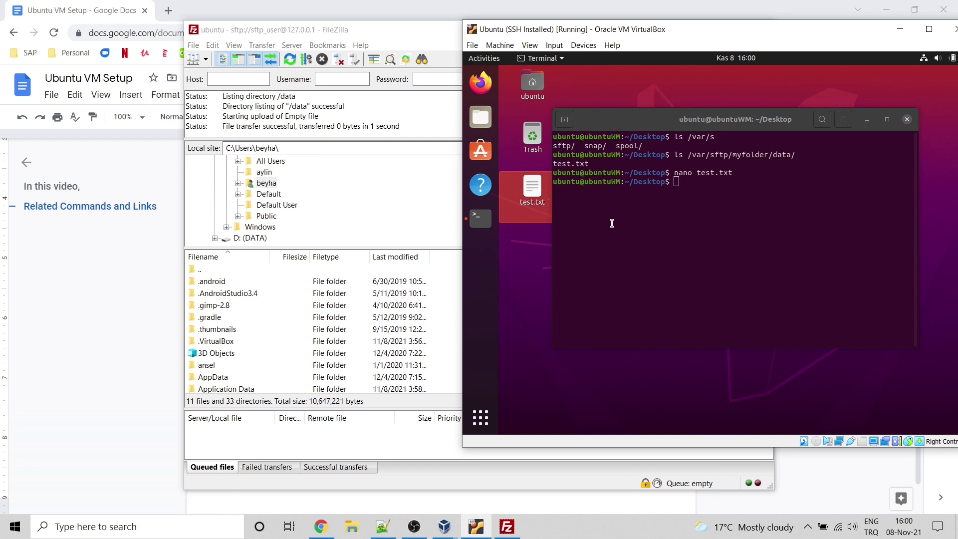
left_click(726, 161)
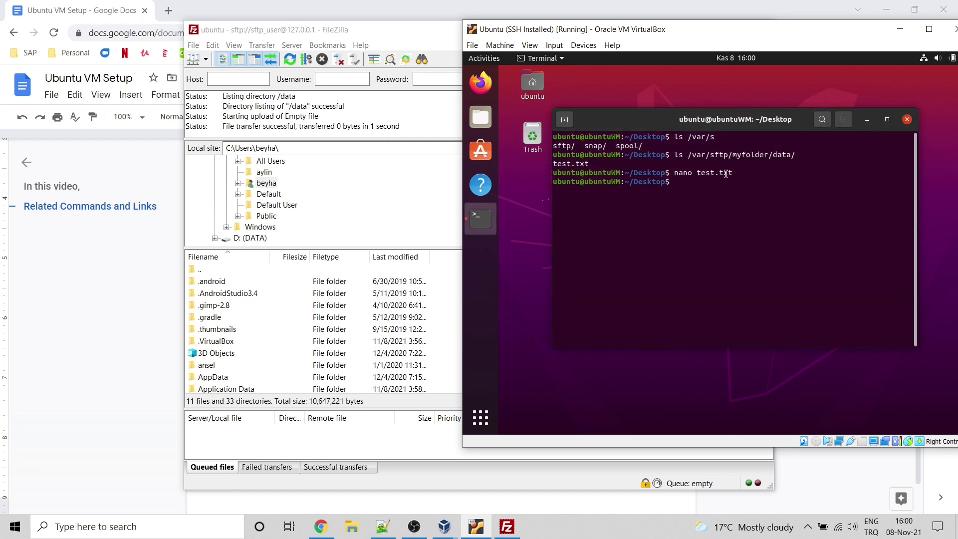
type("cd /var/sftp/my")
key("Tab")
type("data/")
key("Return")
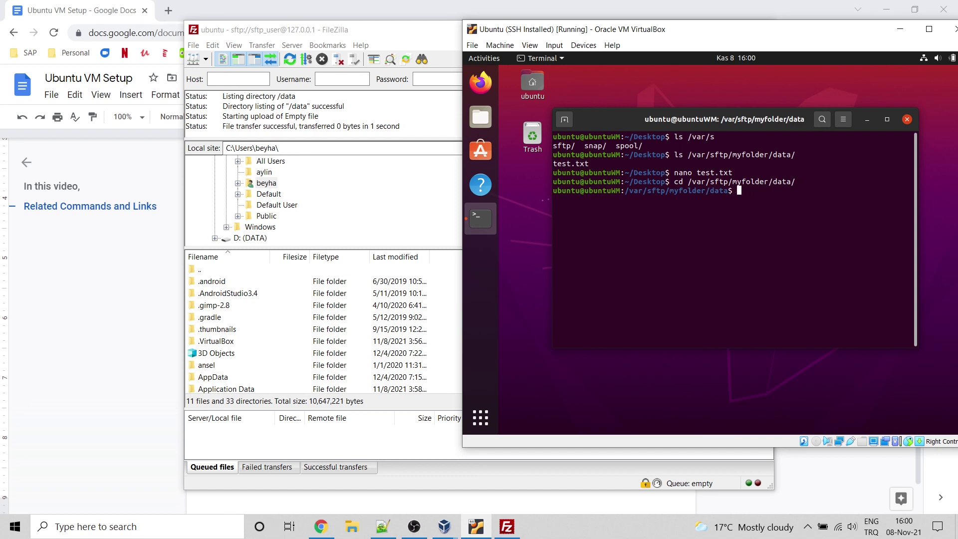
type("lsü")
key("Return")
Step: Open test.txt in nano again, type 'Hellooo', and attempt to save it
type("nano test.txt")
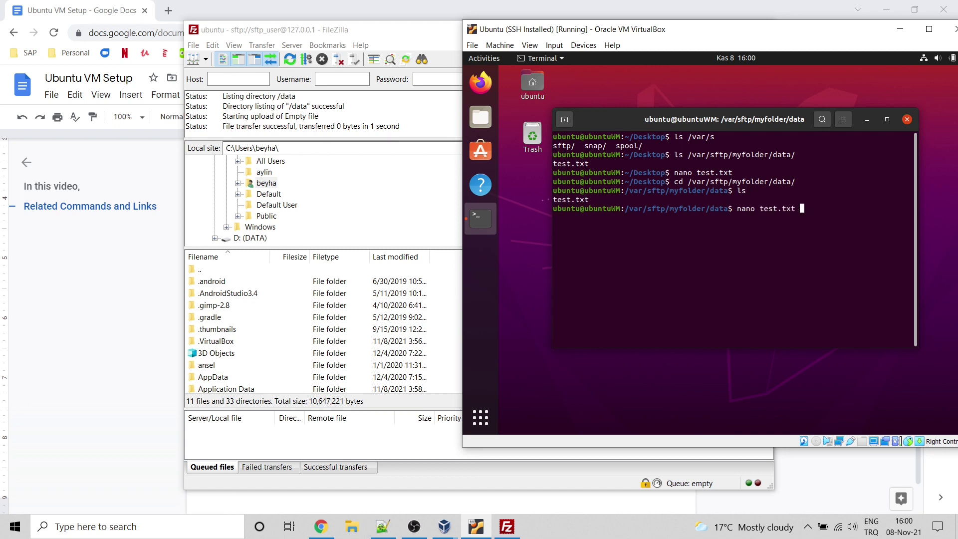
key("Return")
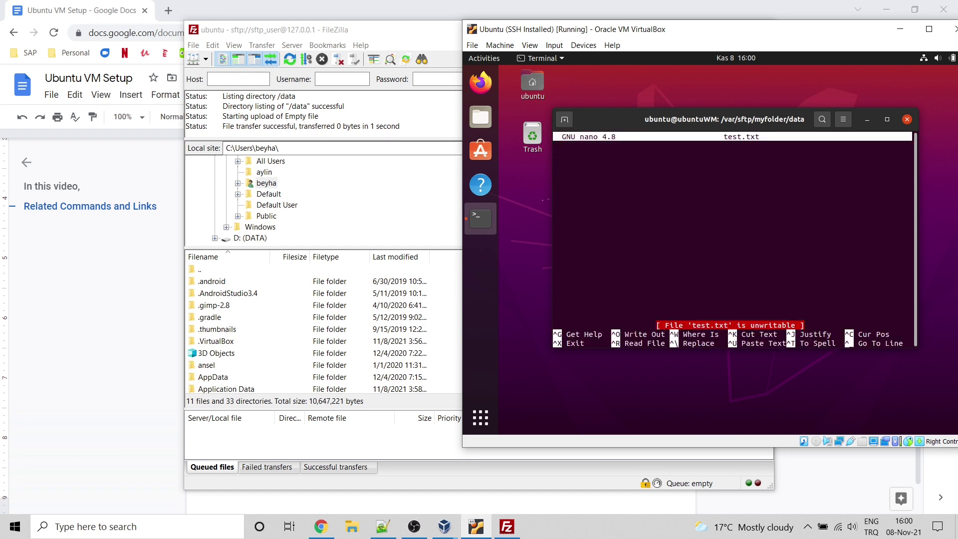
type("Hellooo")
key("Return")
key("ctrl+x")
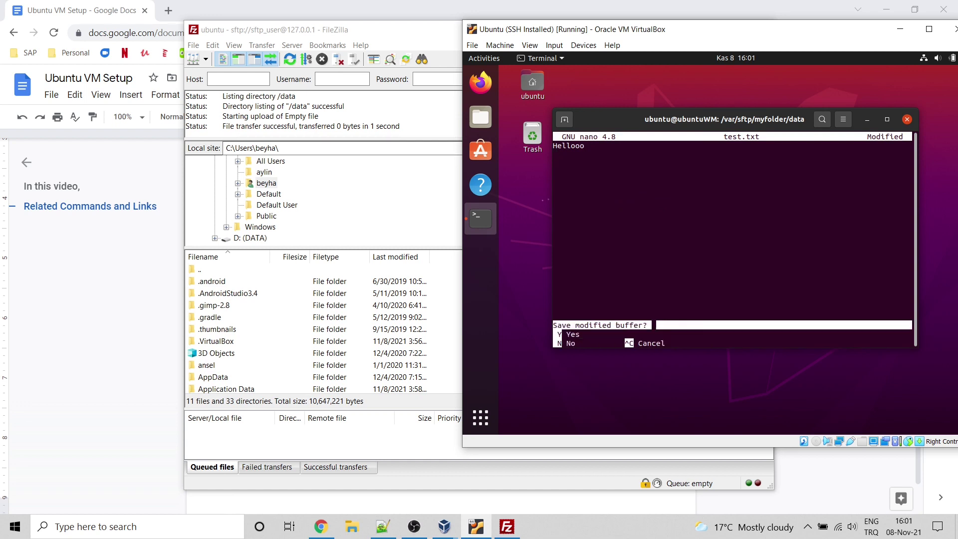
key("y")
key("Return")
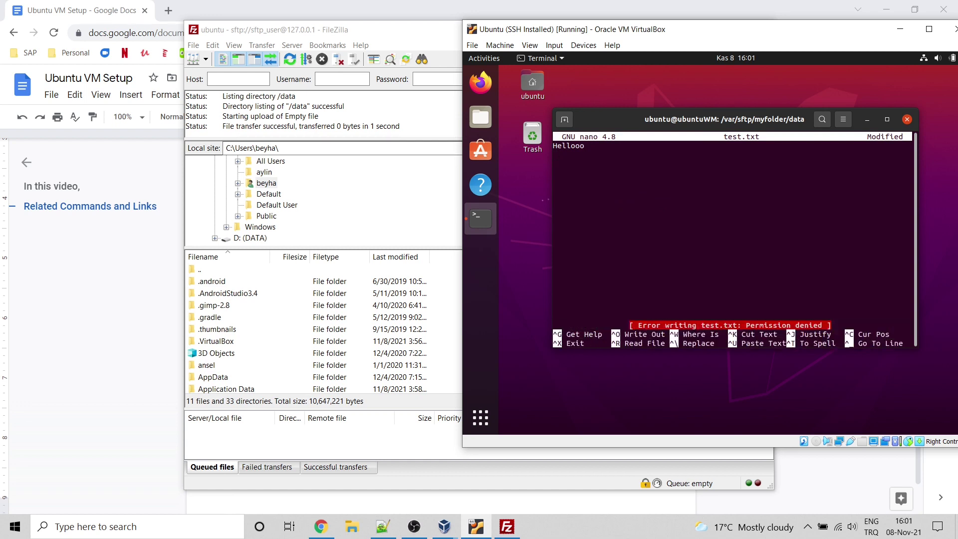
Step: Quit nano without saving after Permission denied, and begin the command sudo nano test.txt
type("exit")
key("ctrl+x")
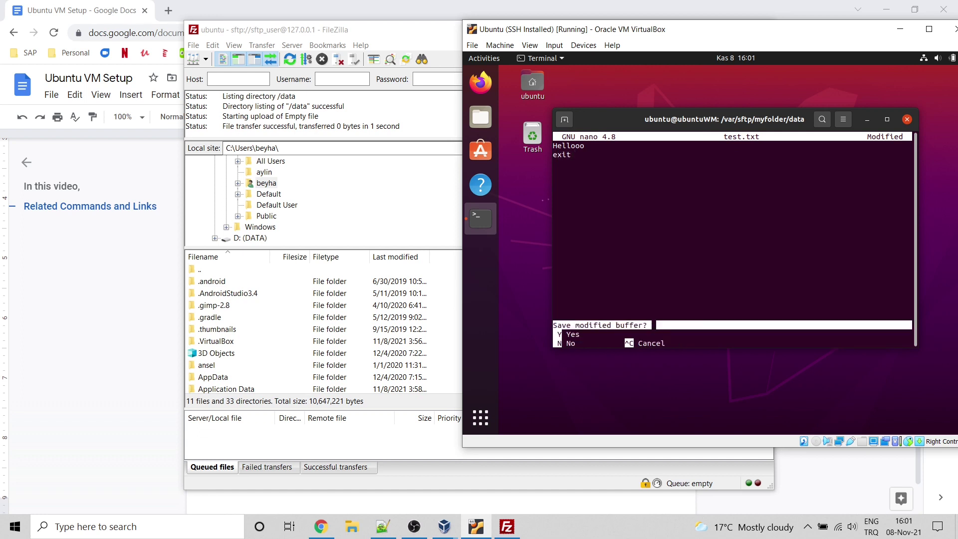
key("y")
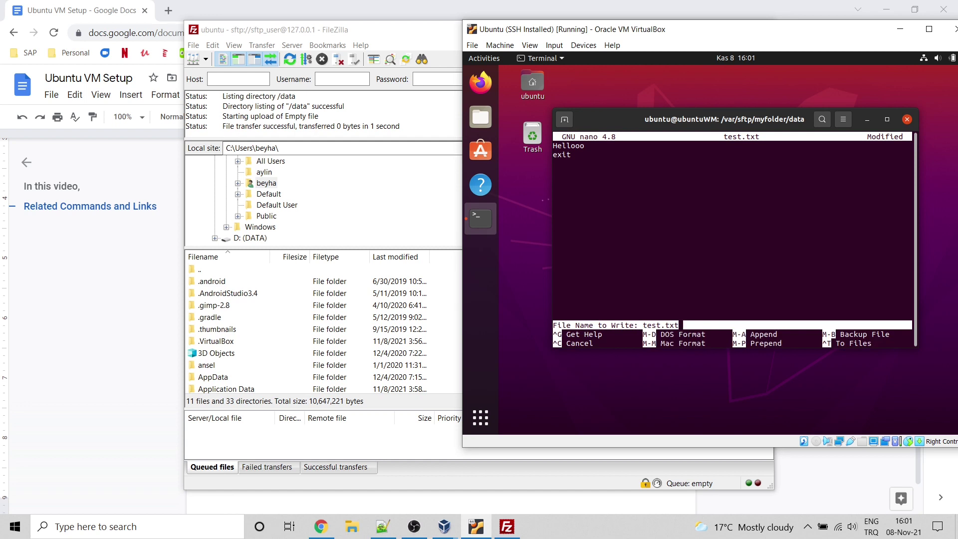
key("Return")
key("ctrl+x")
key("n")
key("Return")
type("sudo ")
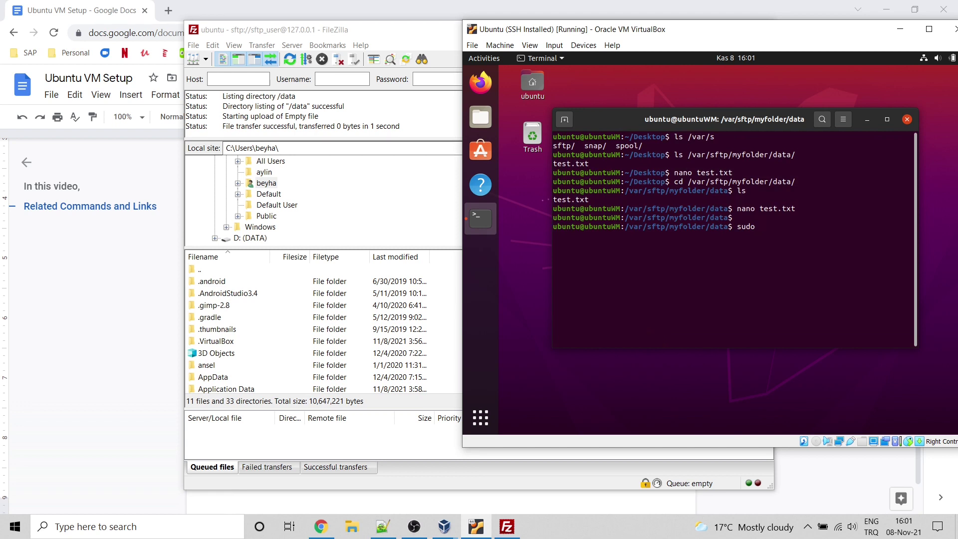
type("nano test.txt")
Step: Open test.txt as root with sudo nano, write 'test', and save it
key("Return")
type("text")
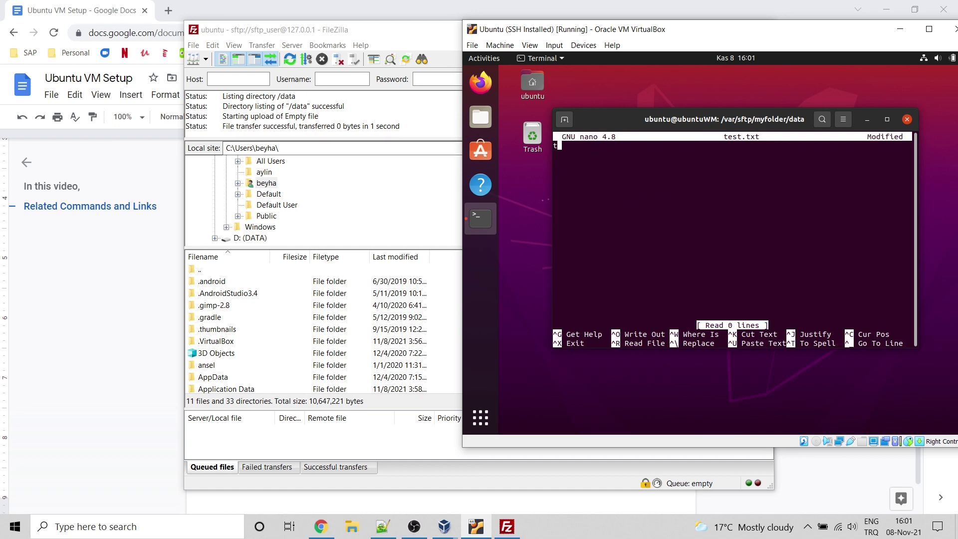
key("BackSpace")
key("BackSpace")
type("st")
key("Return")
key("ctrl+x")
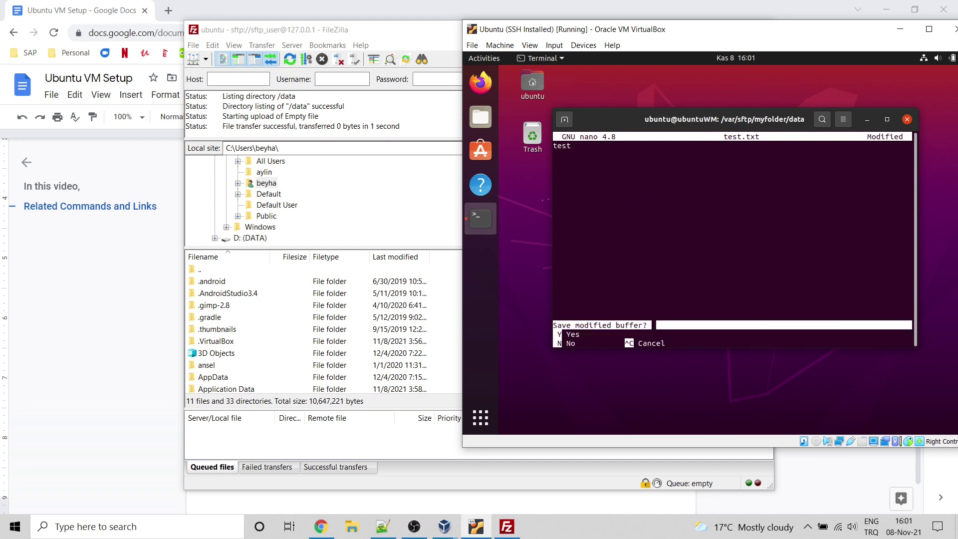
key("y")
key("Return")
Step: Print test.txt with cat to confirm its contents
type("cat tes")
key("BackSpace")
key("BackSpace")
key("BackSpace")
type("tst")
key("BackSpace")
key("BackSpace")
type("es")
key("Tab")
key("Return")
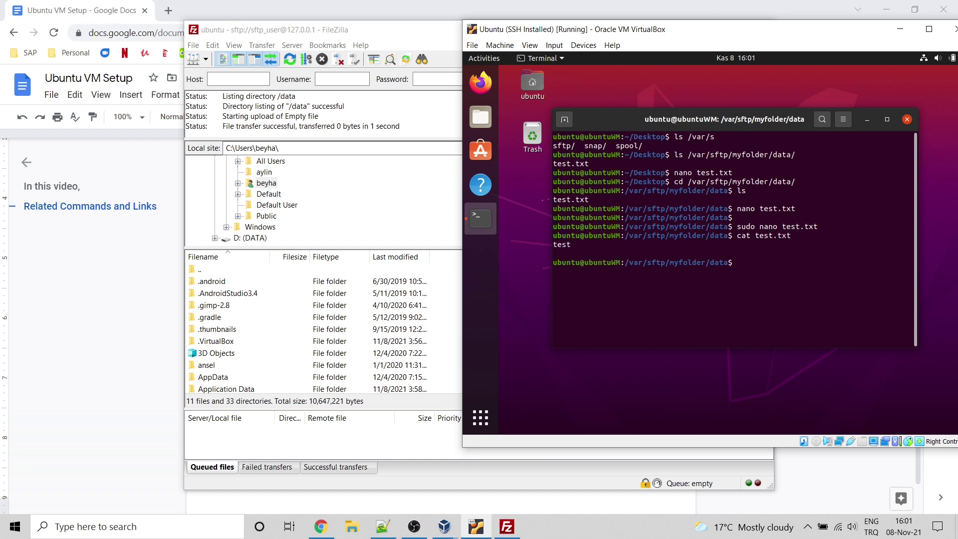
Step: Download the remote test.txt in FileZilla, skipping the re-upload overwrite
left_click(395, 35)
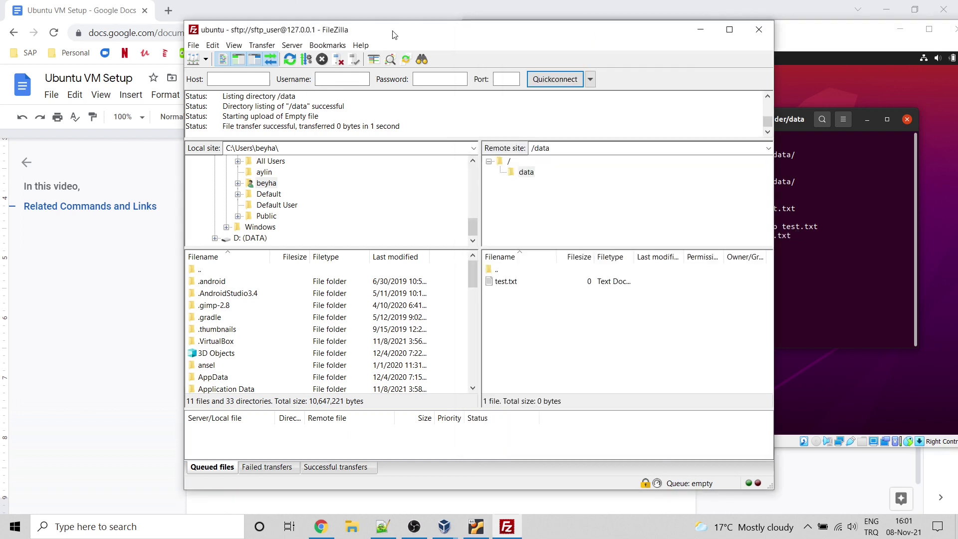
double_click(505, 280)
scroll(309, 334, "down", 10)
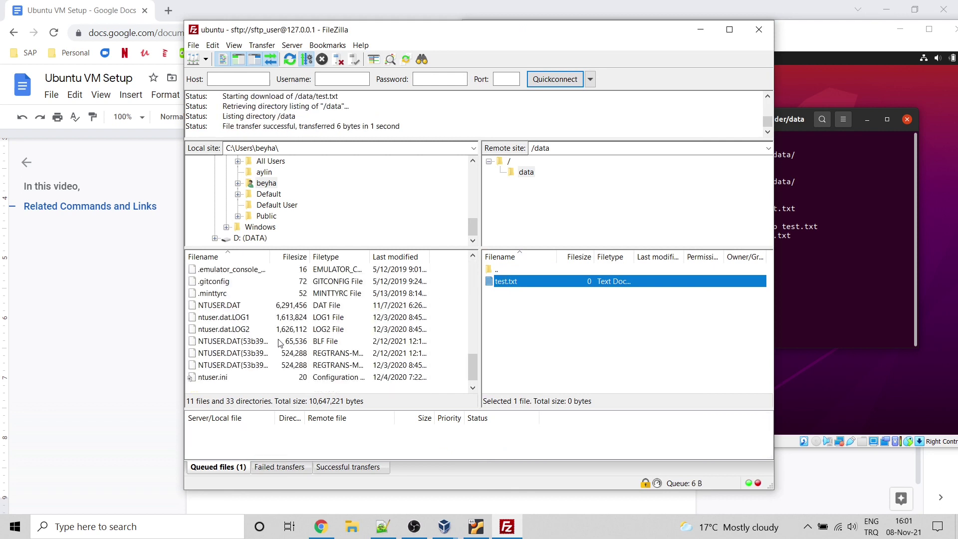
double_click(209, 377)
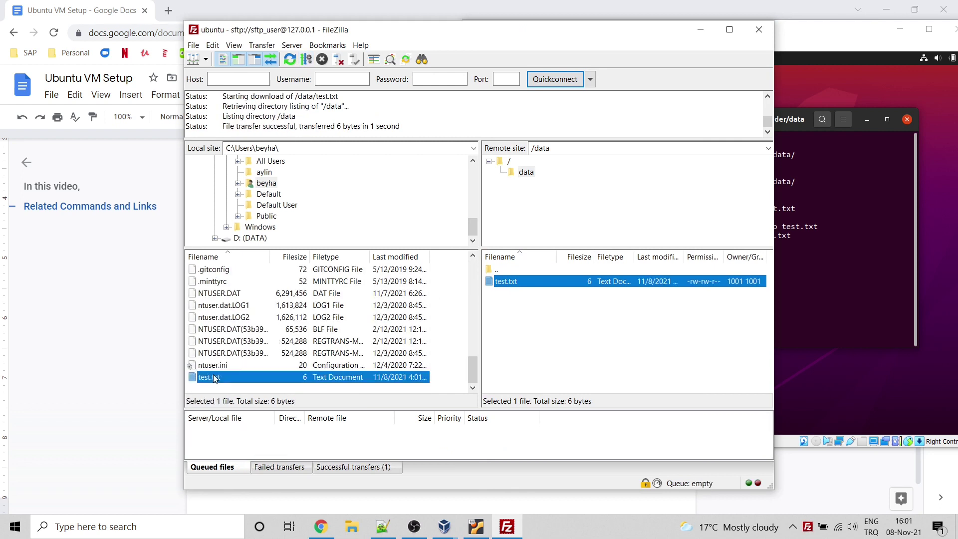
key("Escape")
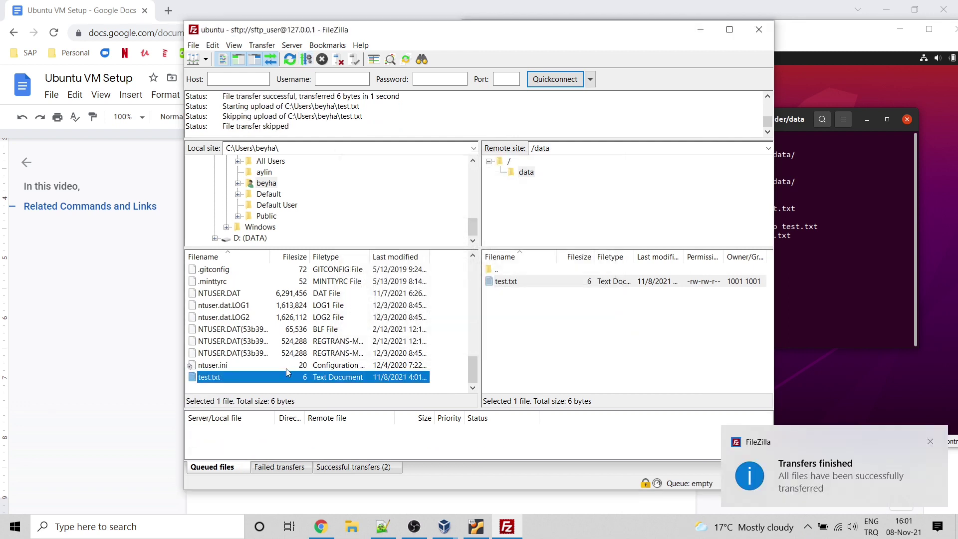
Step: Open the local test.txt to check it reads 'test', then delete it
right_click(223, 378)
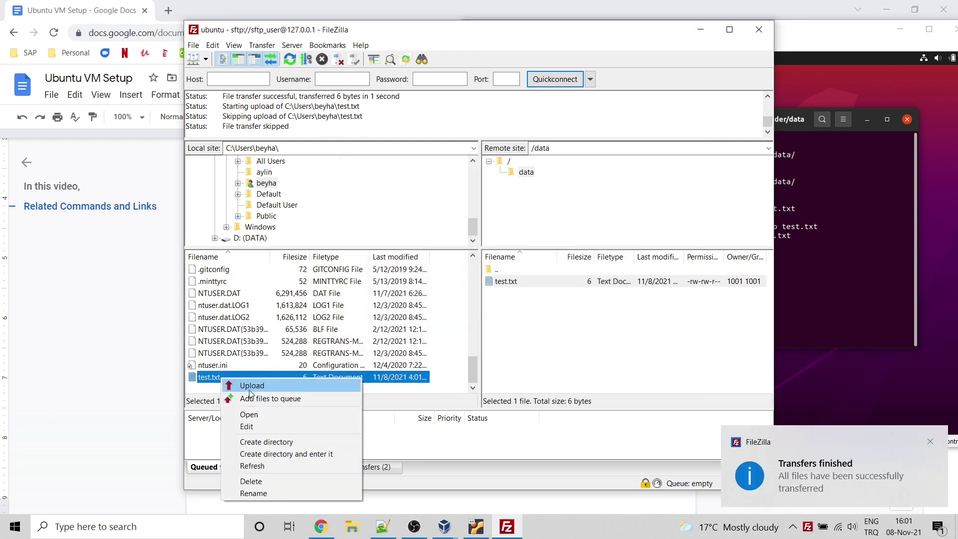
left_click(271, 413)
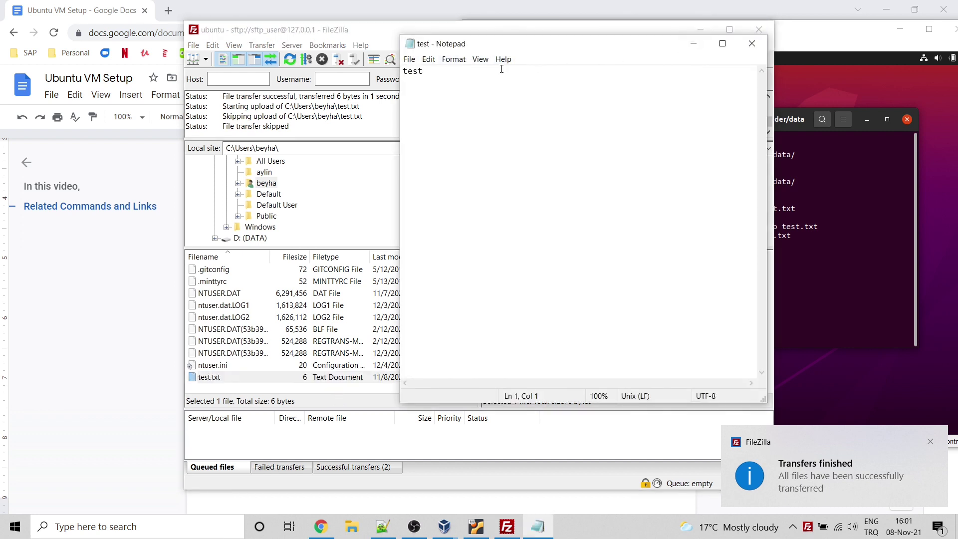
left_click(752, 43)
right_click(211, 377)
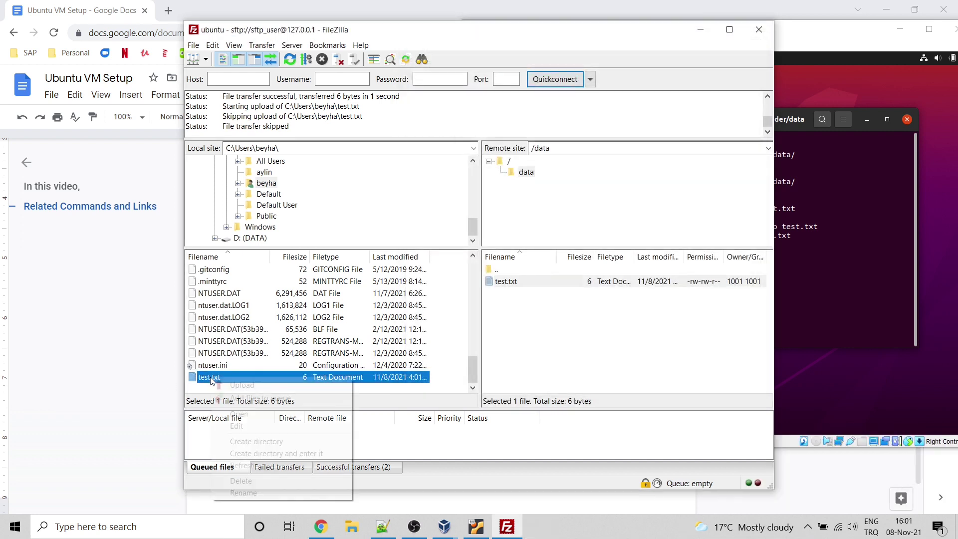
left_click(251, 480)
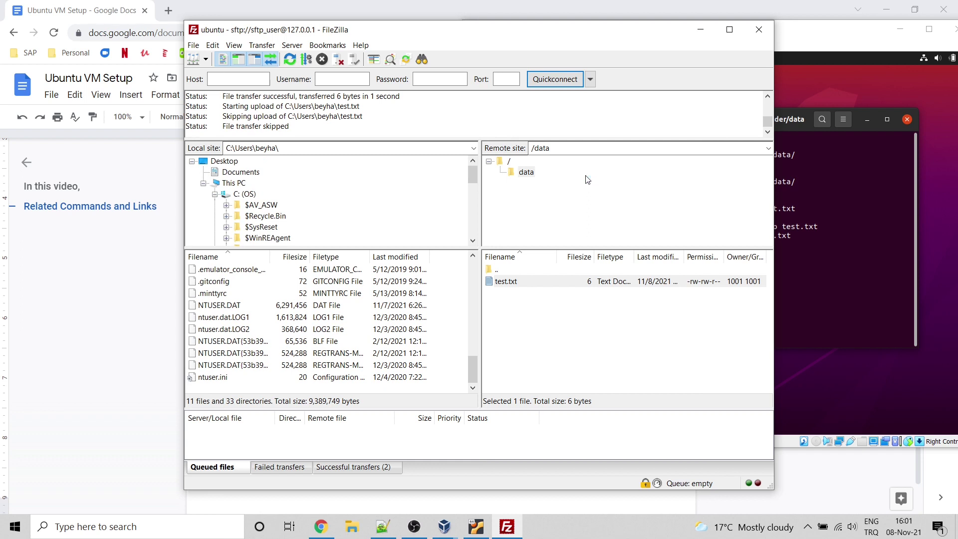
Step: Review the ubuntu site's SFTP connection to 127.0.0.1 in Site Manager, then close FileZilla
left_click(193, 44)
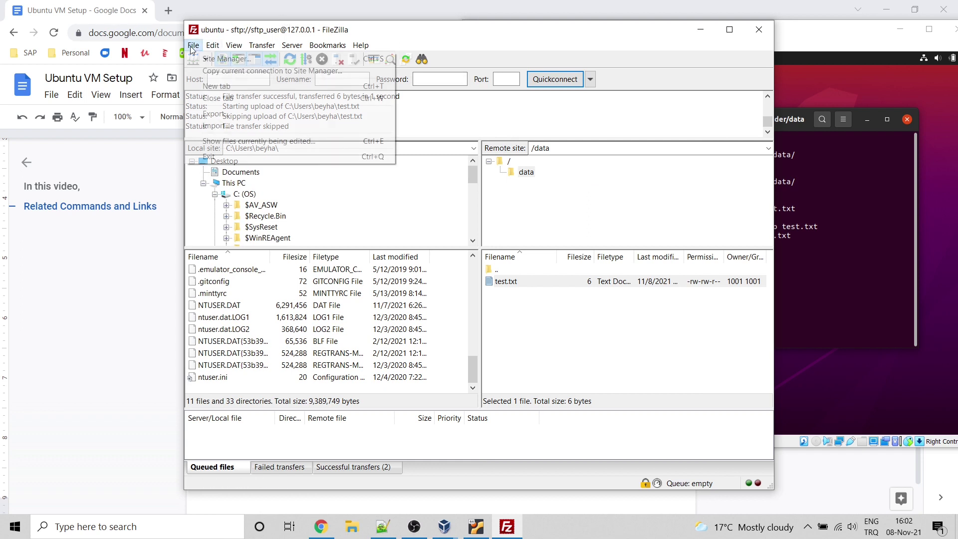
left_click(227, 59)
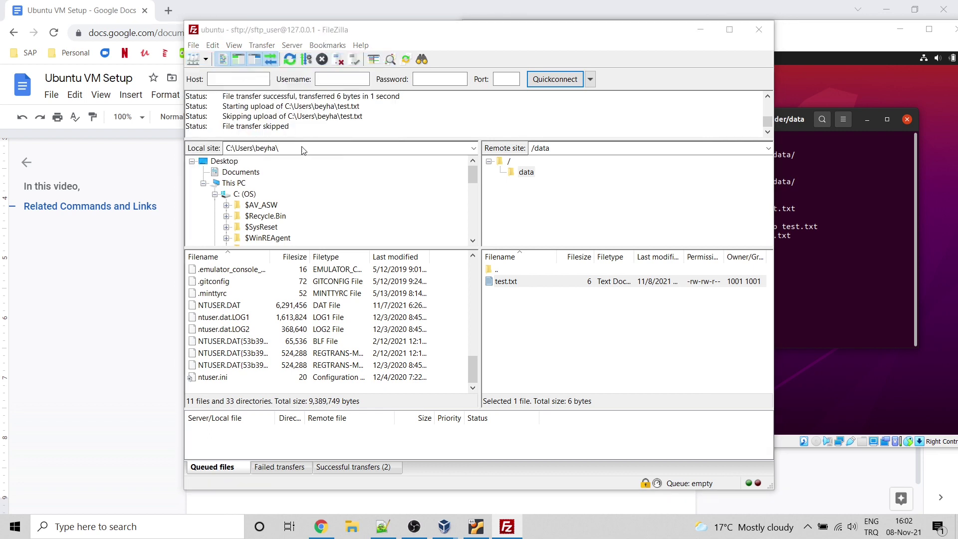
left_click(207, 58)
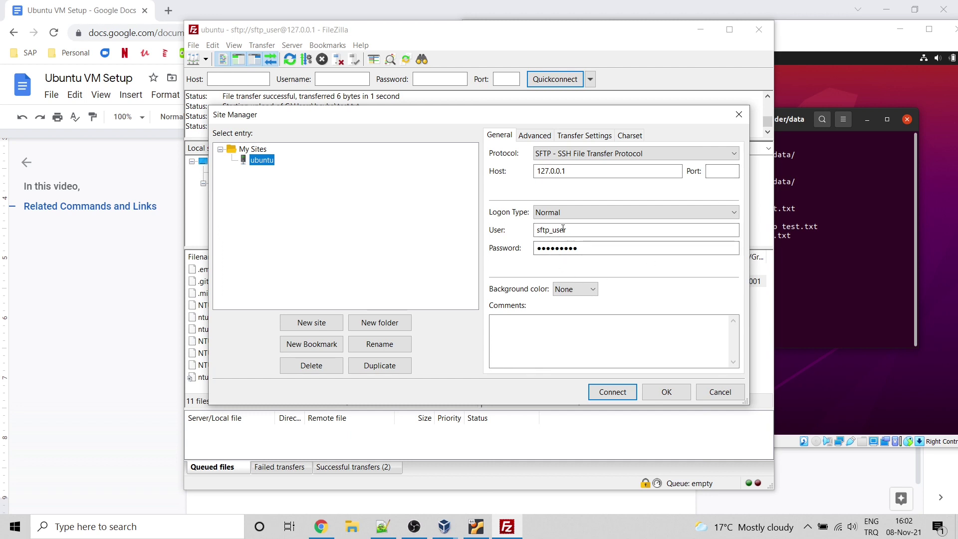
left_click(671, 391)
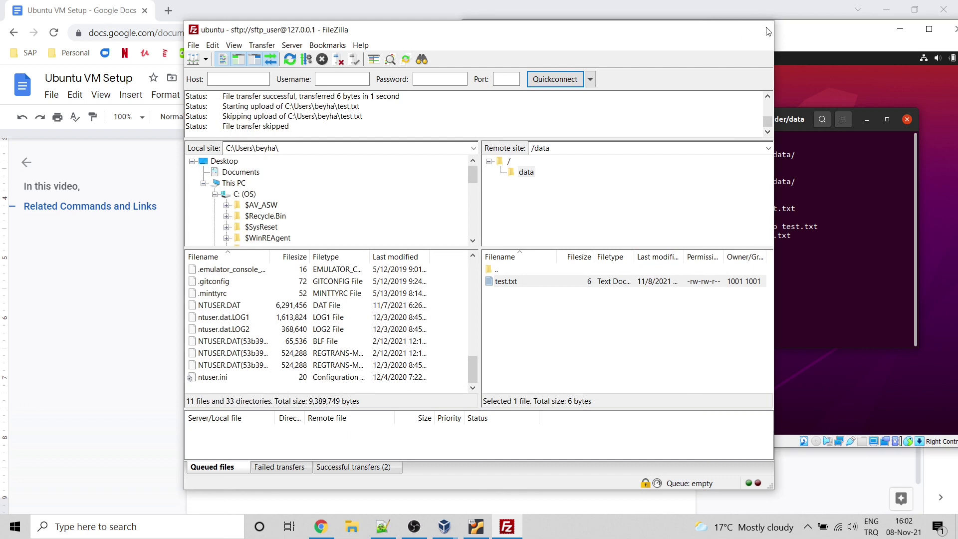
left_click(767, 31)
Step: Close the duplicate VirtualBox Manager window and bring the main manager forward
mouse_move(449, 527)
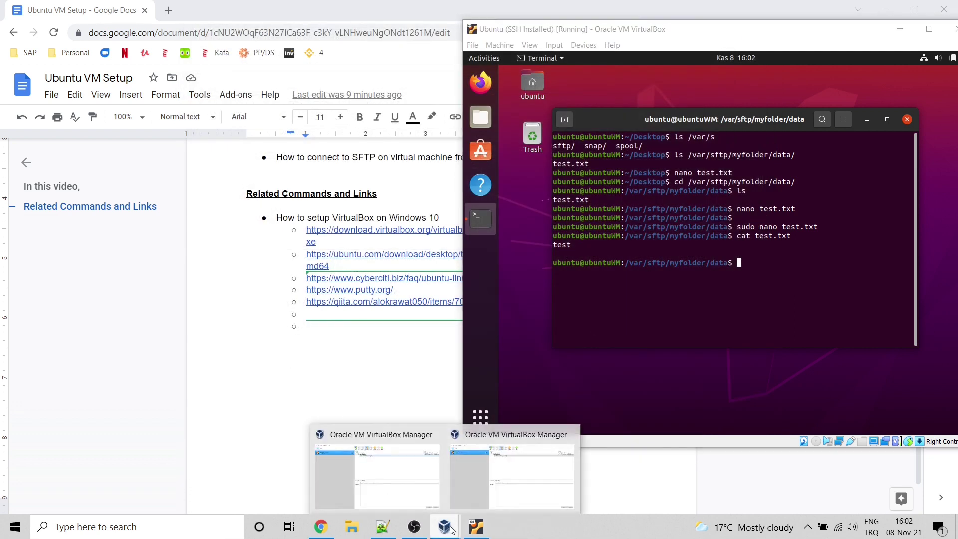
left_click(569, 434)
left_click(479, 464)
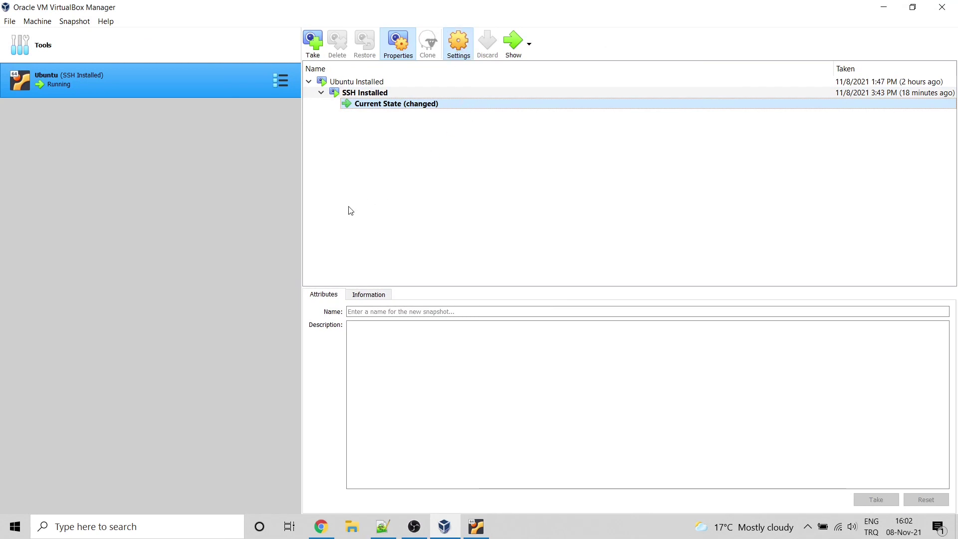
Step: Check the VM's SFTP port-forwarding rule, host port 22 to guest port 2222
left_click(342, 247)
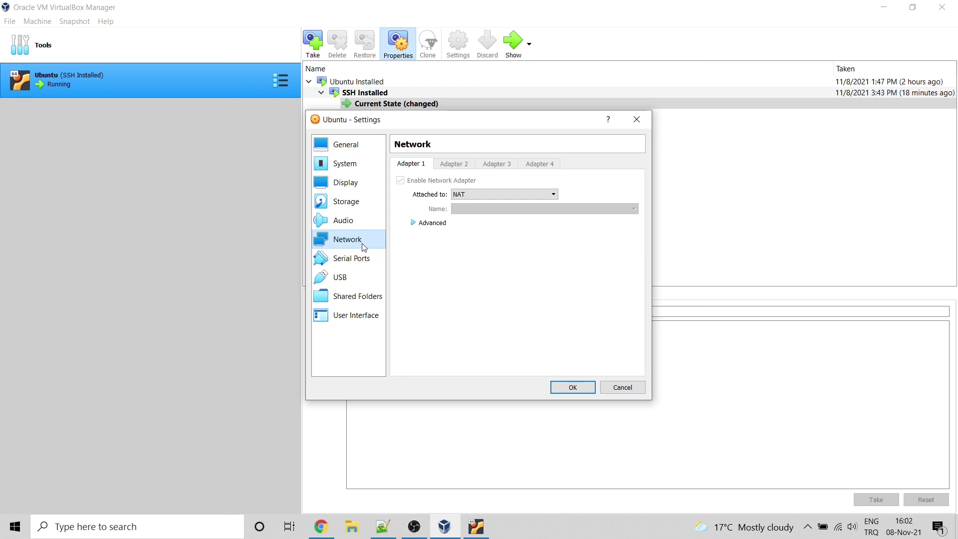
left_click(442, 223)
left_click(519, 298)
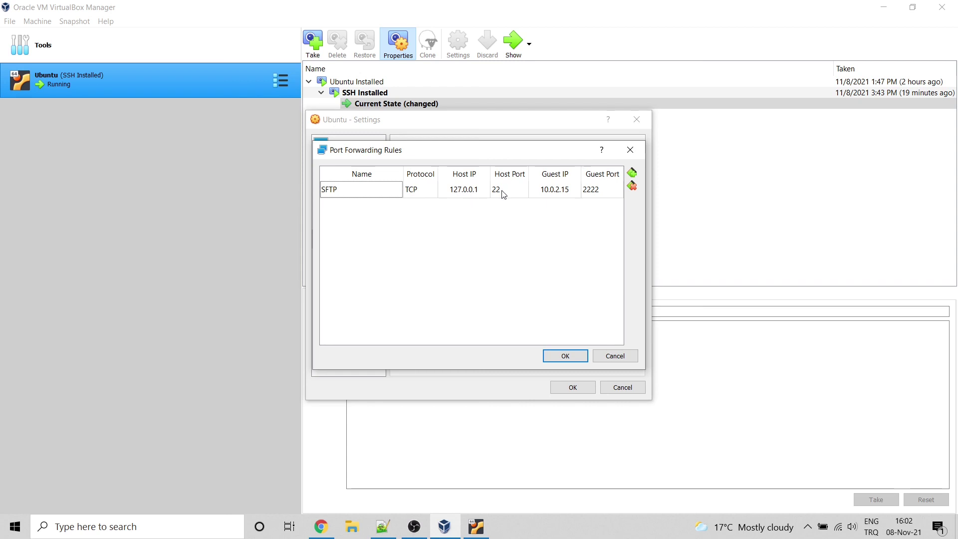
left_click(562, 196)
left_click(592, 196)
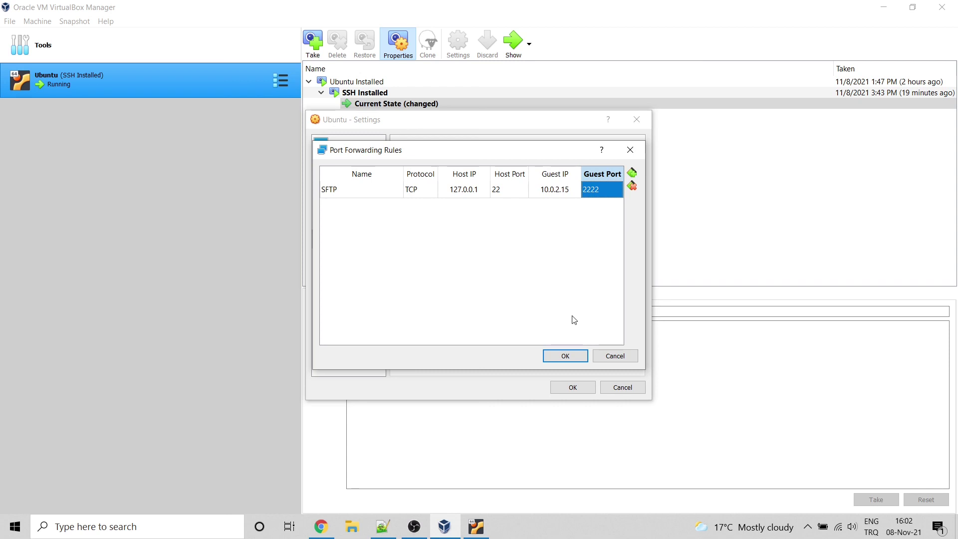
left_click(567, 356)
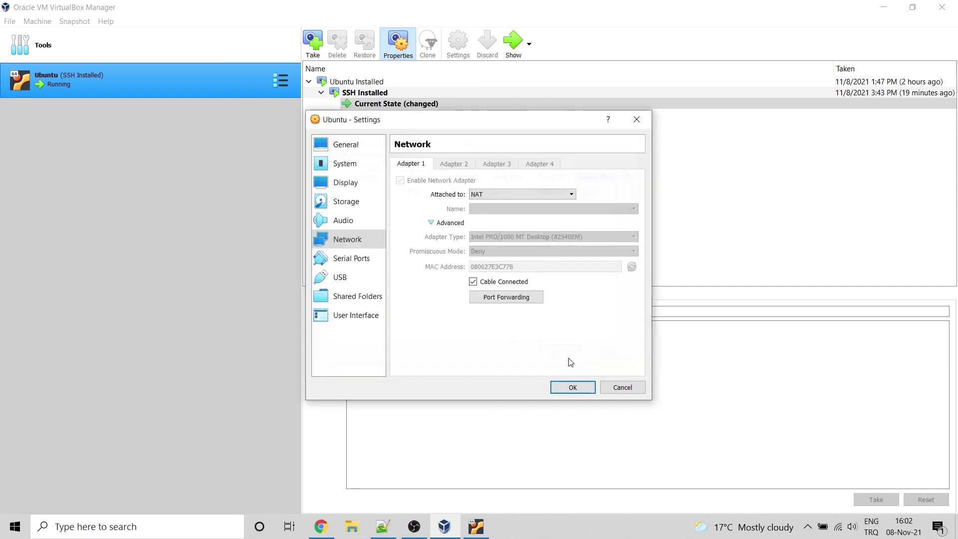
left_click(572, 388)
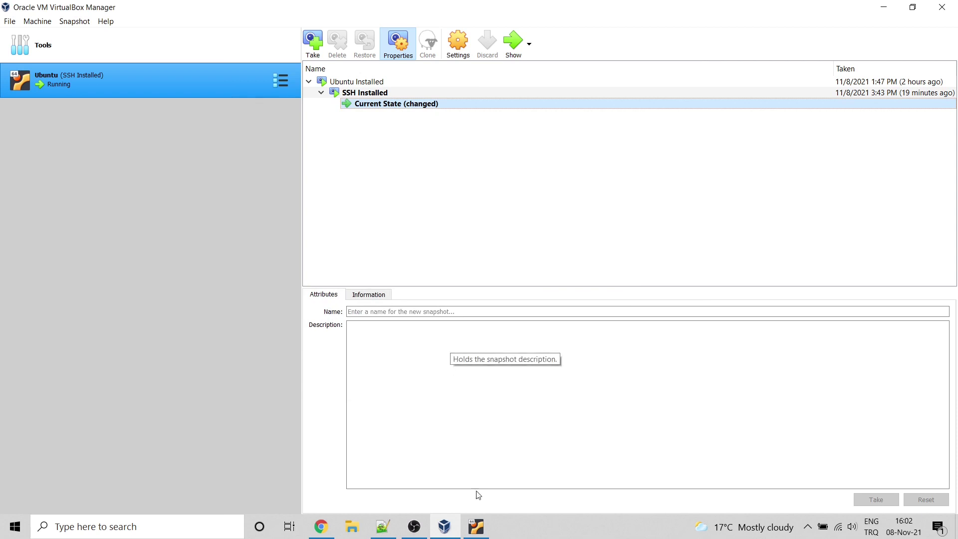
Step: Start a new snapshot of the running Ubuntu VM named 'SFTP is installed'
mouse_move(478, 529)
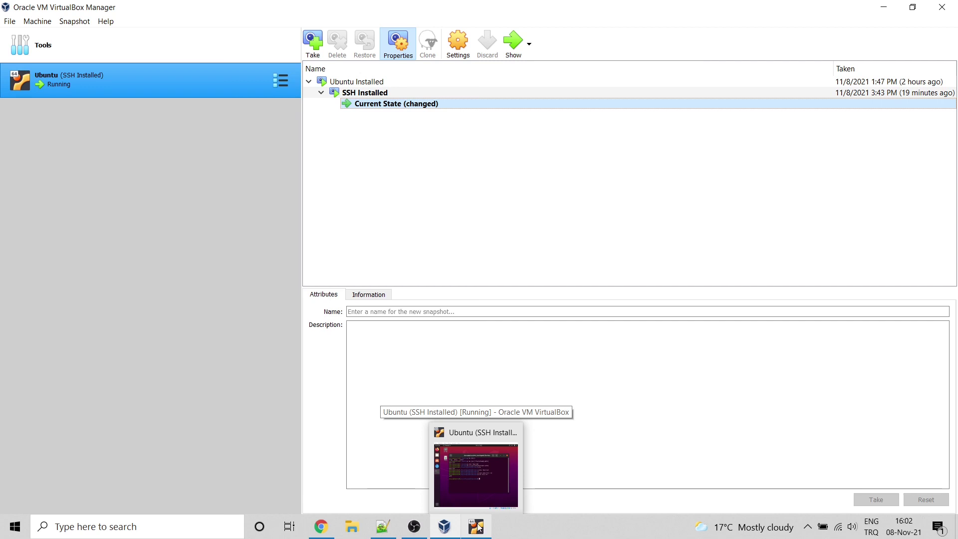
left_click(313, 44)
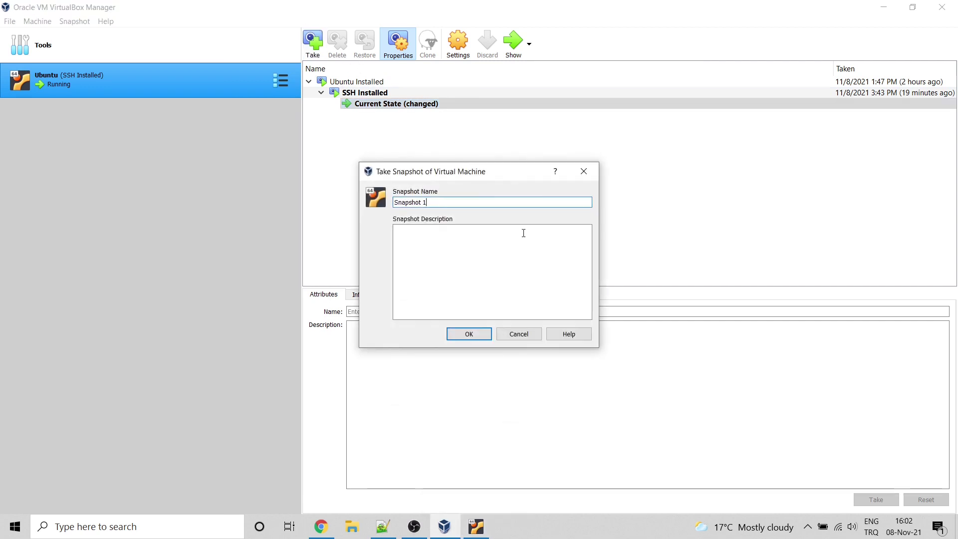
key("BackSpace")
key("BackSpace")
key("BackSpace")
key("BackSpace")
key("BackSpace")
key("BackSpace")
key("BackSpace")
key("BackSpace")
key("BackSpace")
key("BackSpace")
type("SFTP is")
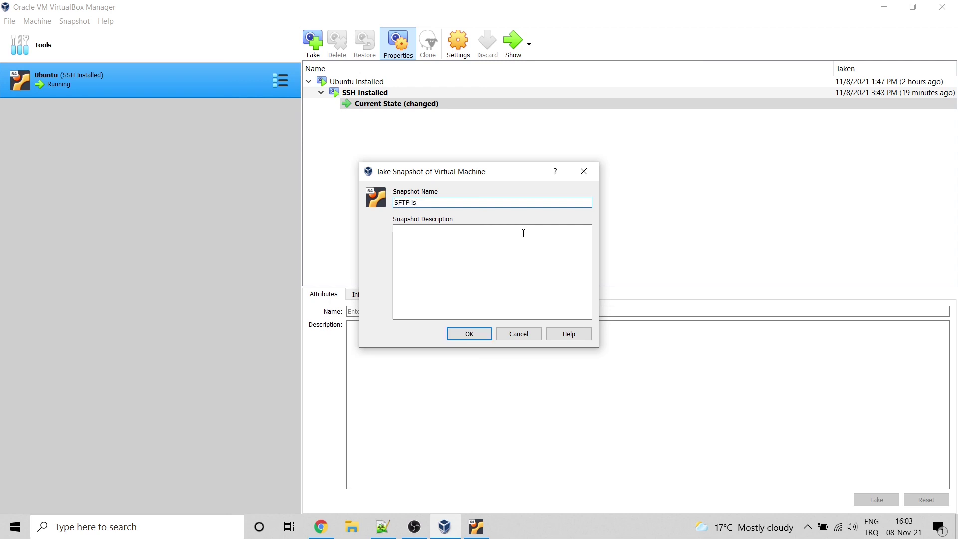
type(" installed")
Step: Describe the snapshot with port 2222, the SFTP login credentials and /var/sftp/myfolder/data, then take it
key("Tab")
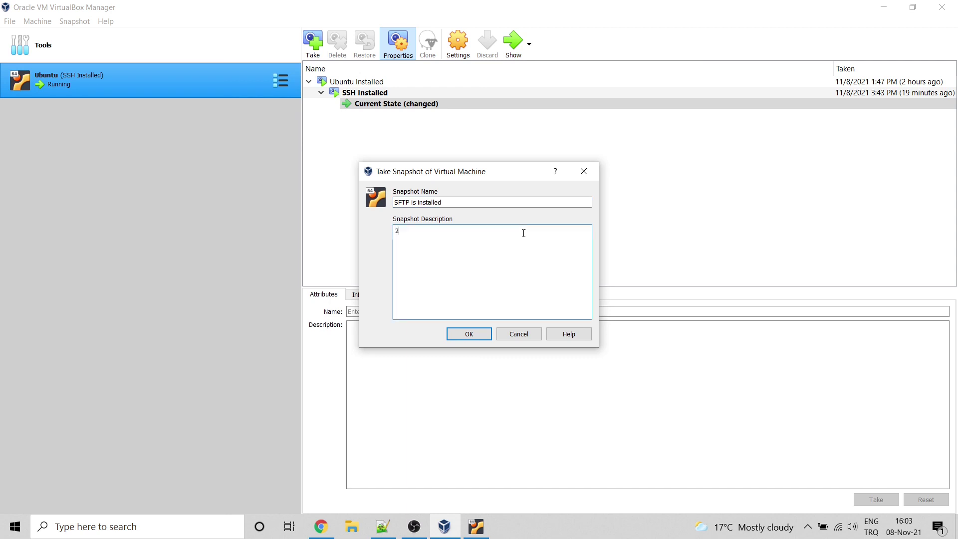
type("2222 port")
key("Return")
type("sftp_use")
type("r : sftp_user ")
type("/")
type("var")
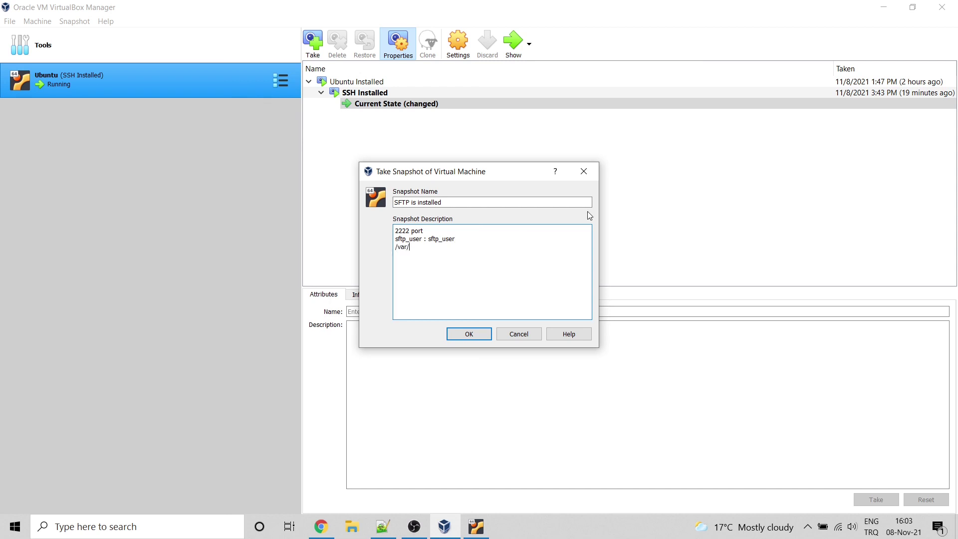
type("/sftp/myfolder/data")
left_click(469, 334)
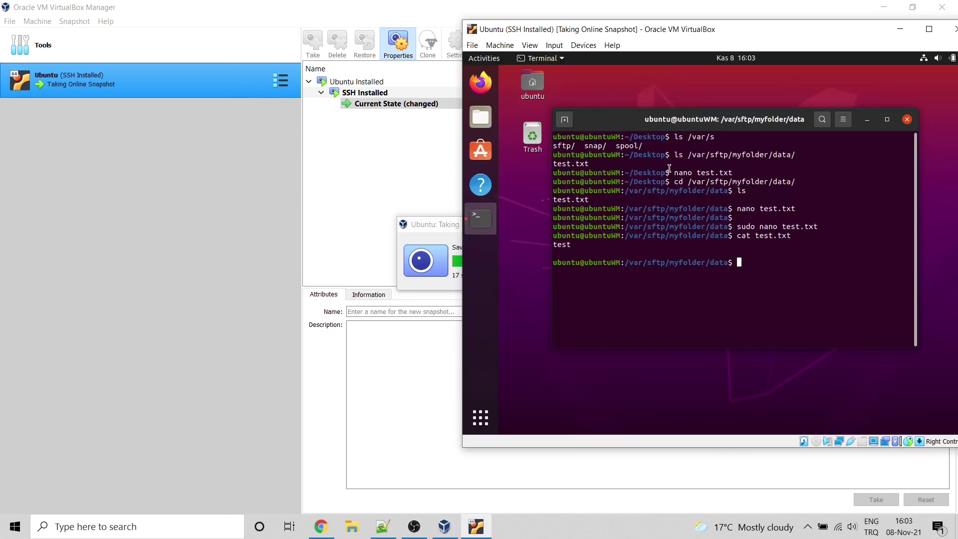